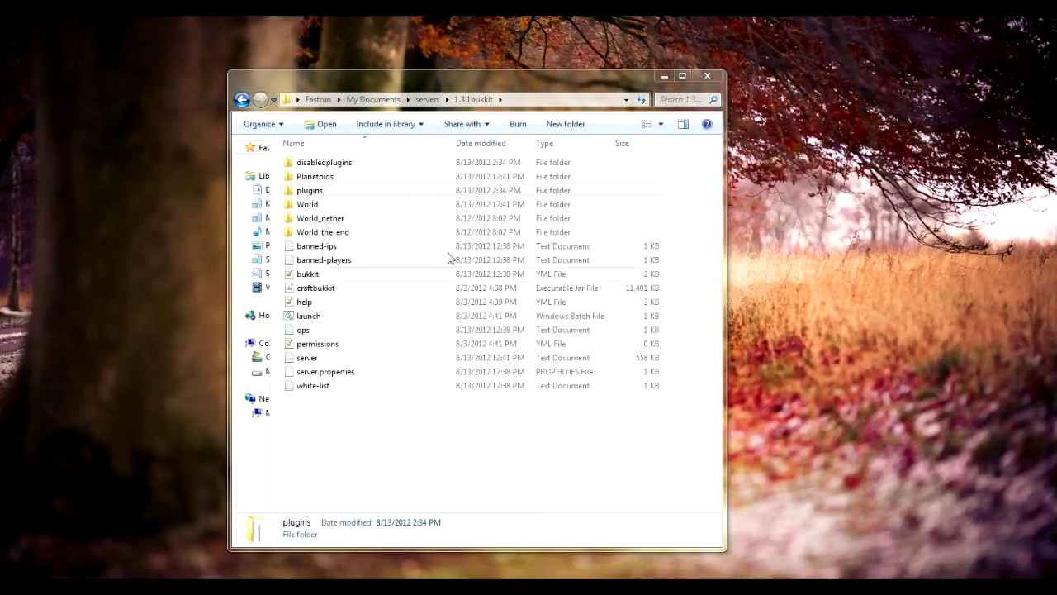
Step: Open the plugins folder inside the 1.3.1bukkit server folder
click(390, 195)
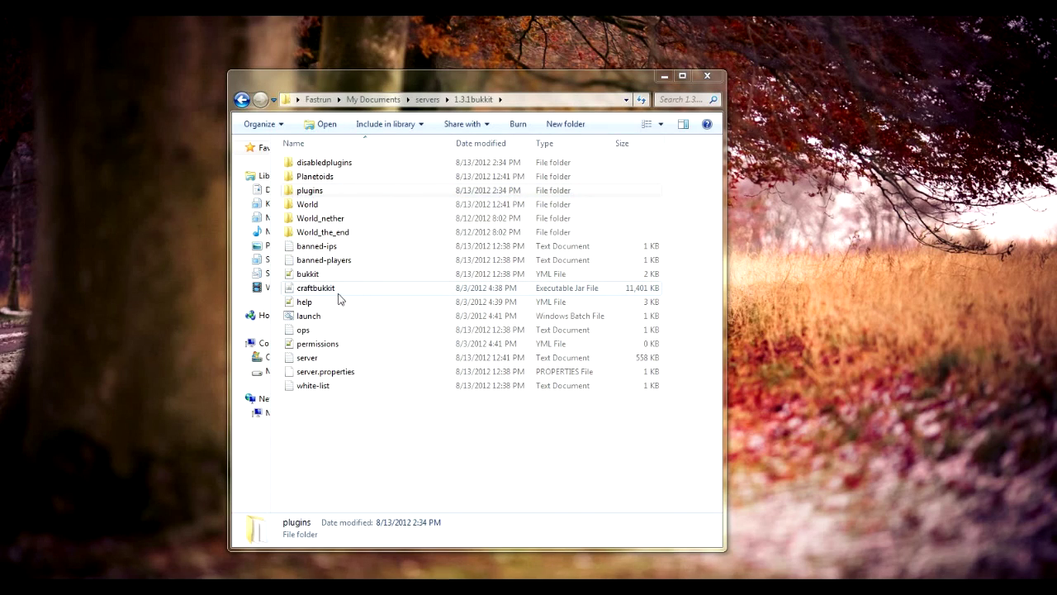
double_click(337, 195)
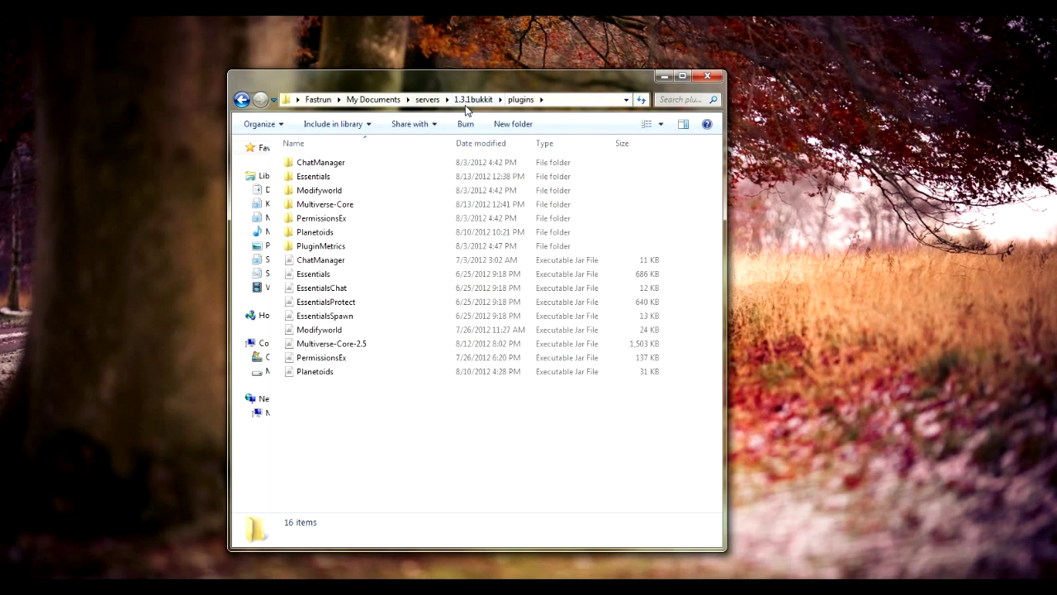
drag(427, 419, 345, 165)
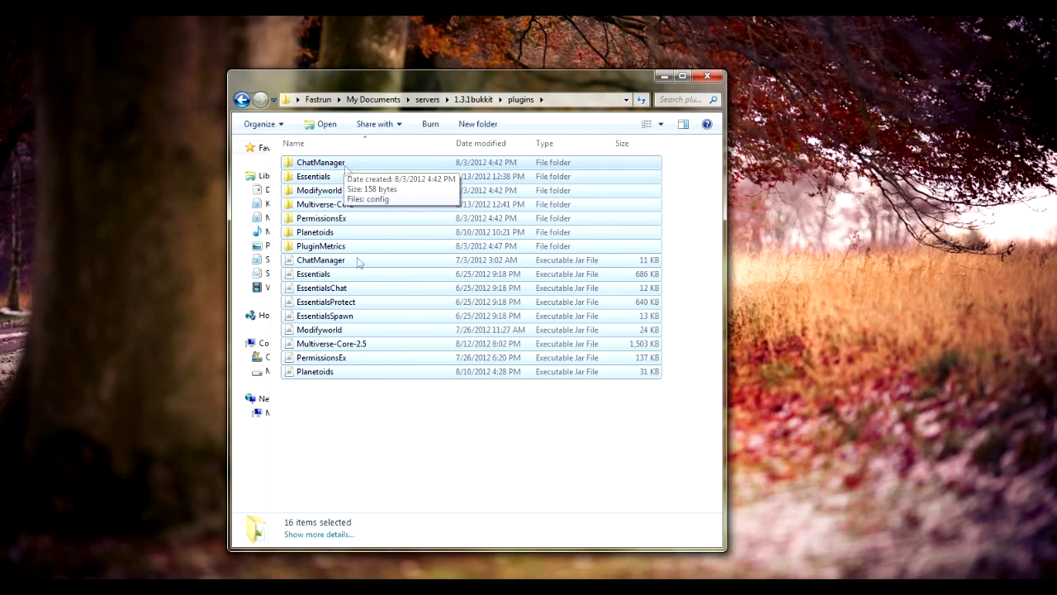
click(391, 442)
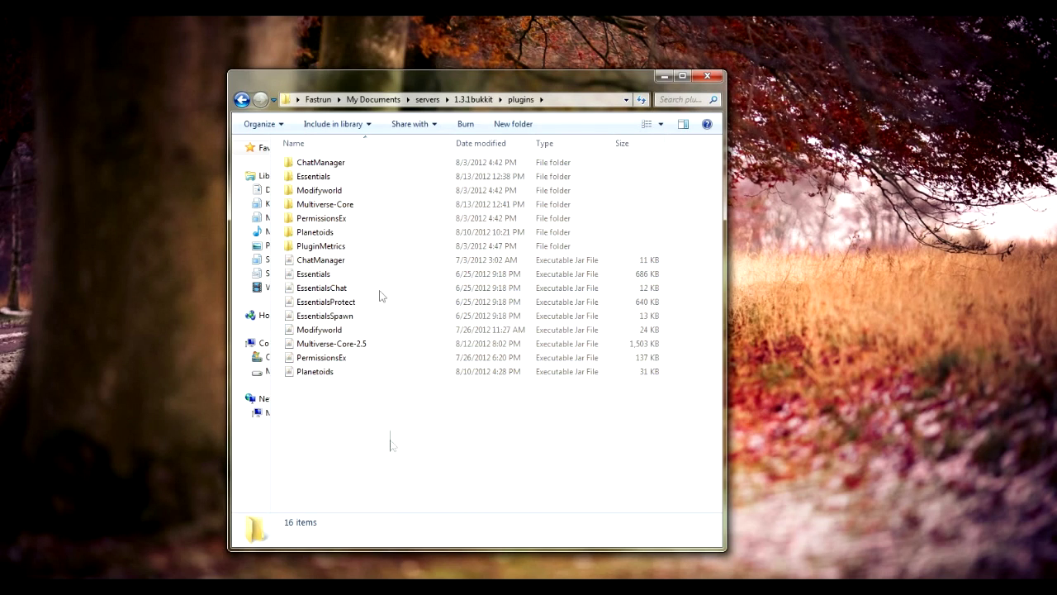
drag(390, 442, 345, 153)
click(410, 372)
drag(416, 430, 375, 139)
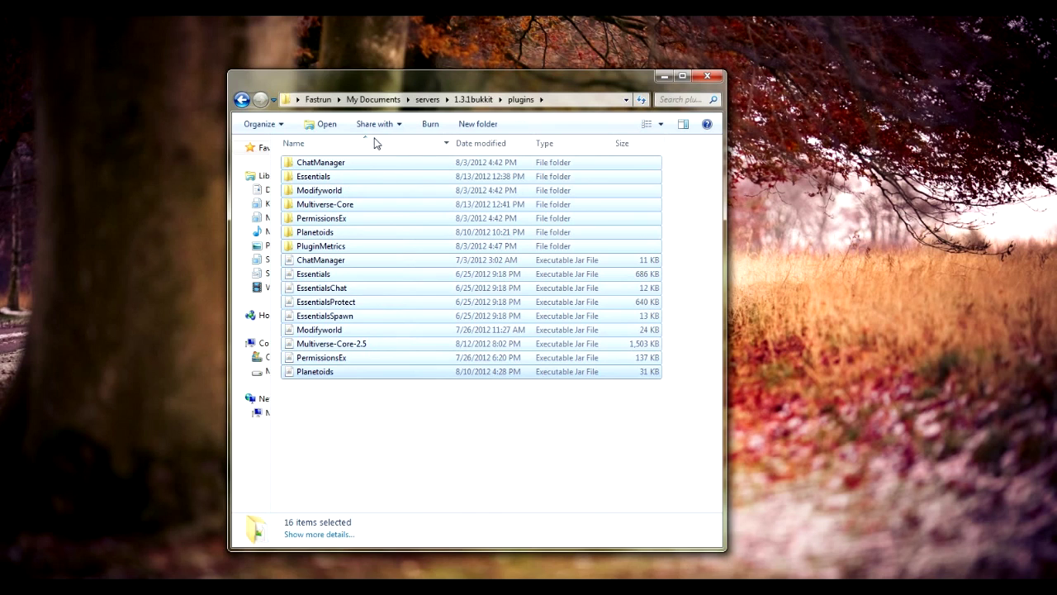
click(346, 434)
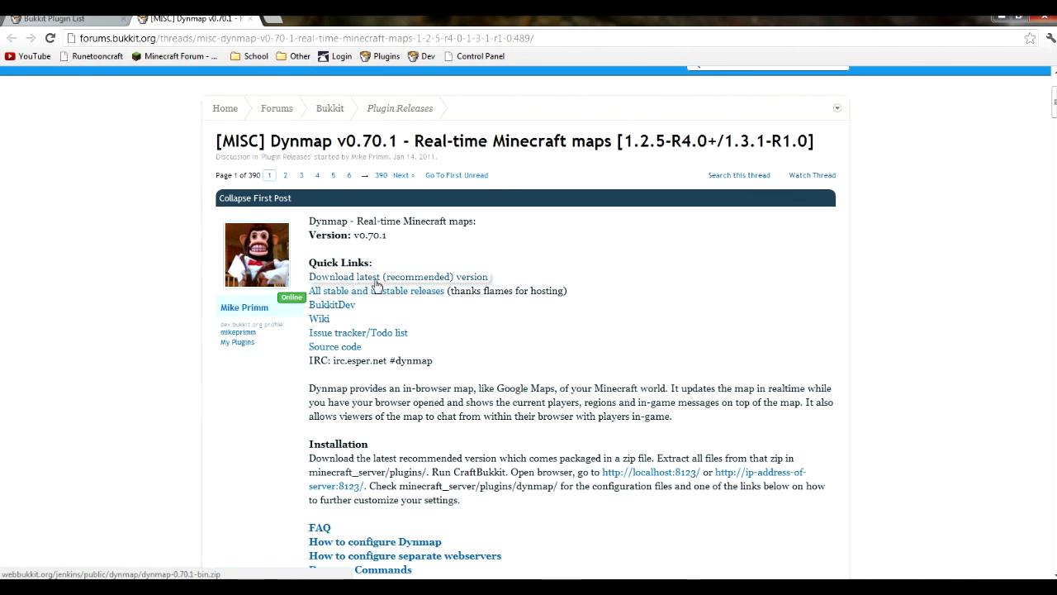
Step: Open Dynmap's BukkitDev page in a new browser tab and look through its list of released files and supported game versions
right_click(347, 306)
click(380, 311)
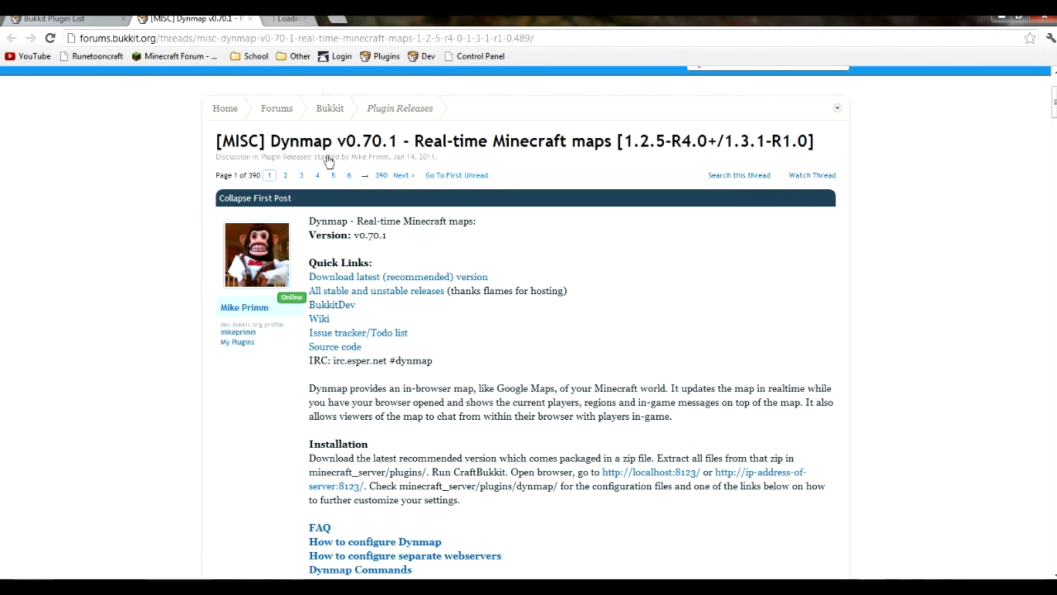
click(312, 18)
click(291, 137)
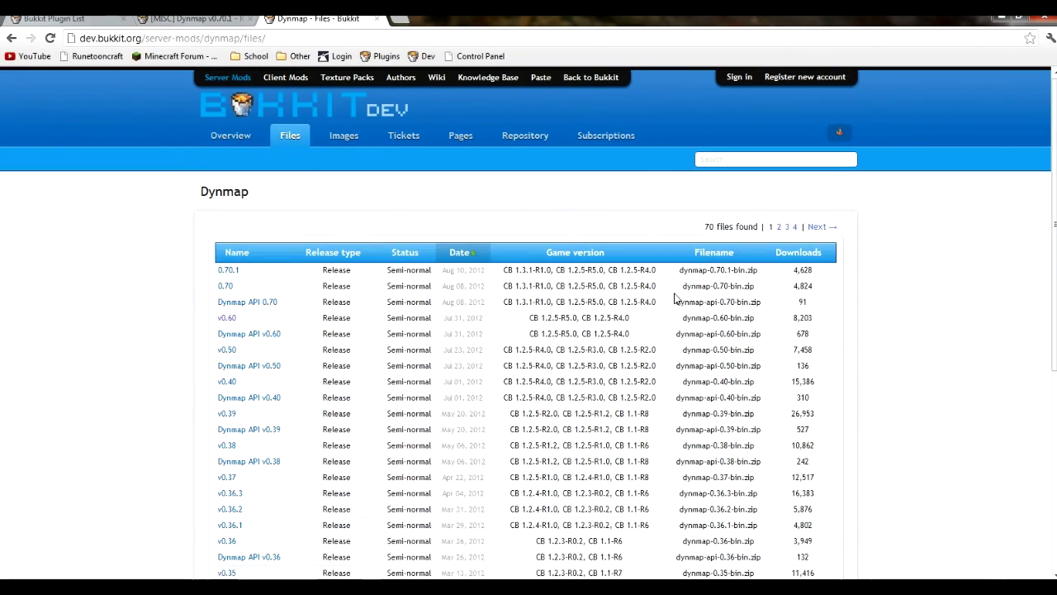
scroll(675, 300, down, 3)
scroll(644, 333, up, 3)
scroll(644, 332, down, 1)
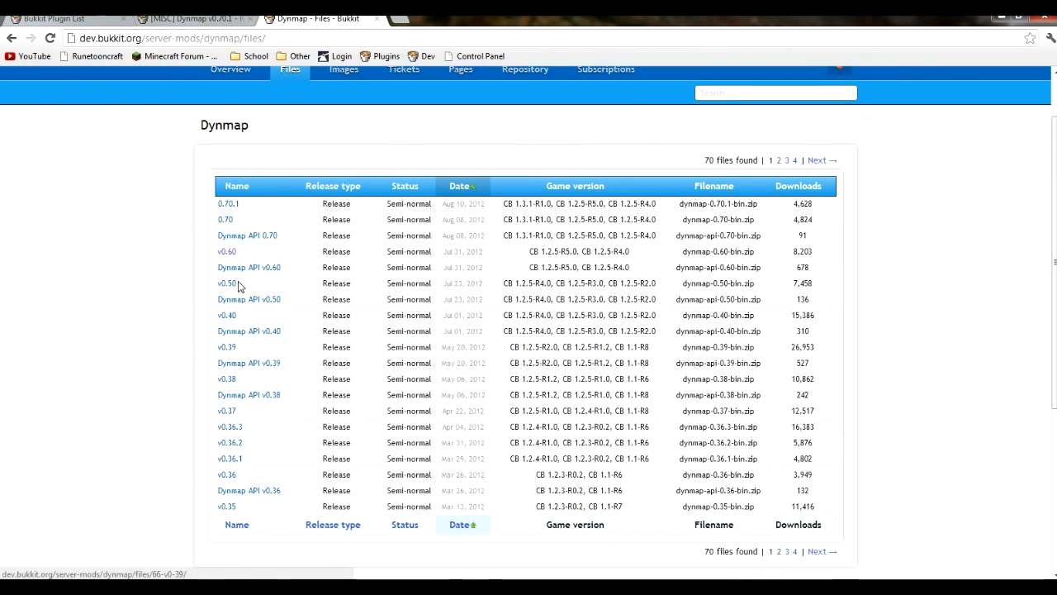
Step: Download the latest recommended Dynmap version from the forum thread as dynmap-0.70.1-bin into the Downloads folder
click(212, 20)
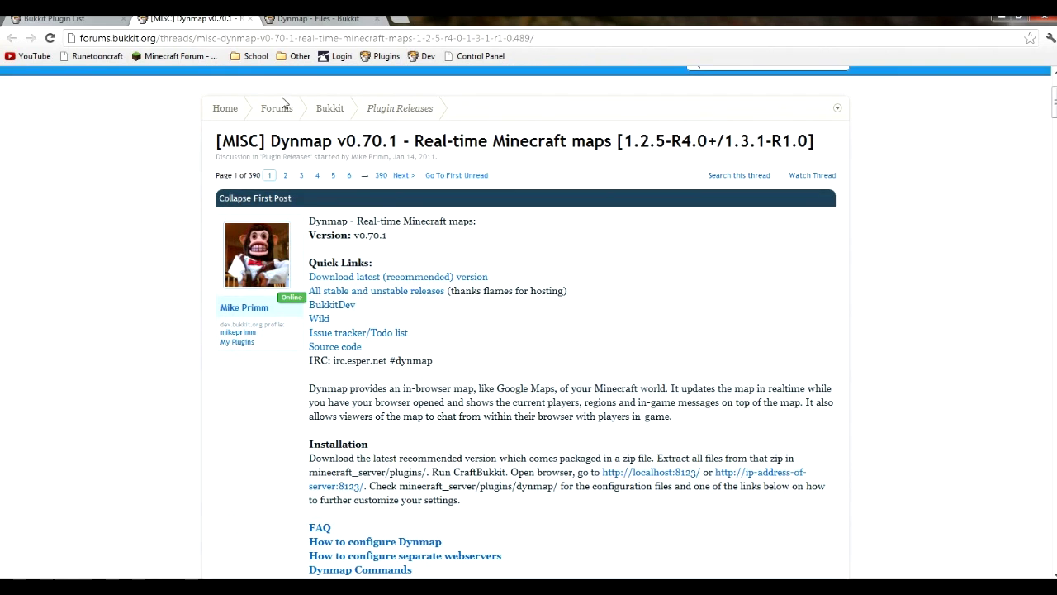
right_click(369, 283)
click(396, 331)
mouse_move(113, 570)
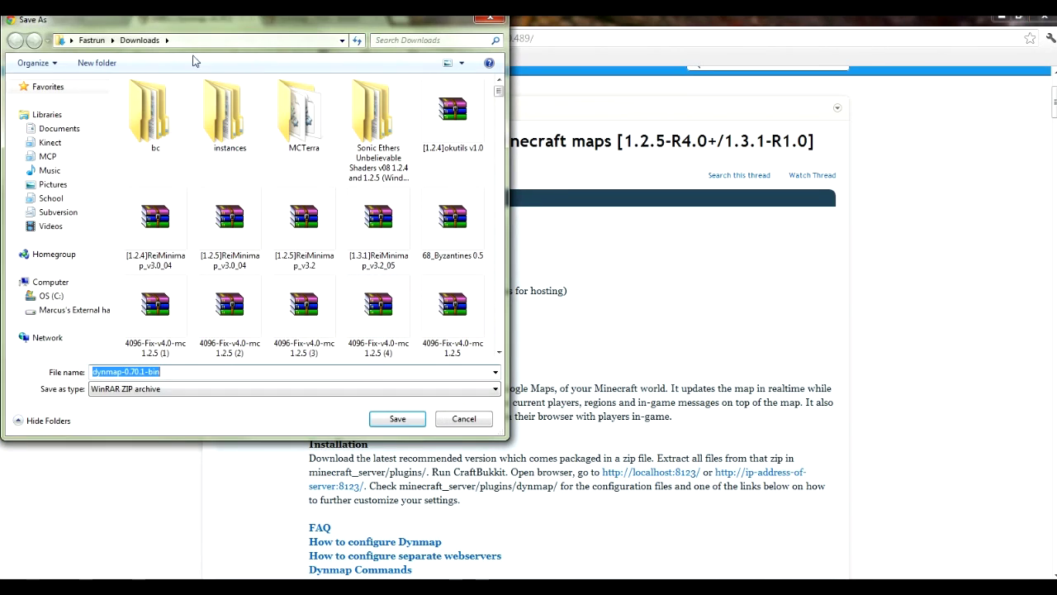
click(397, 418)
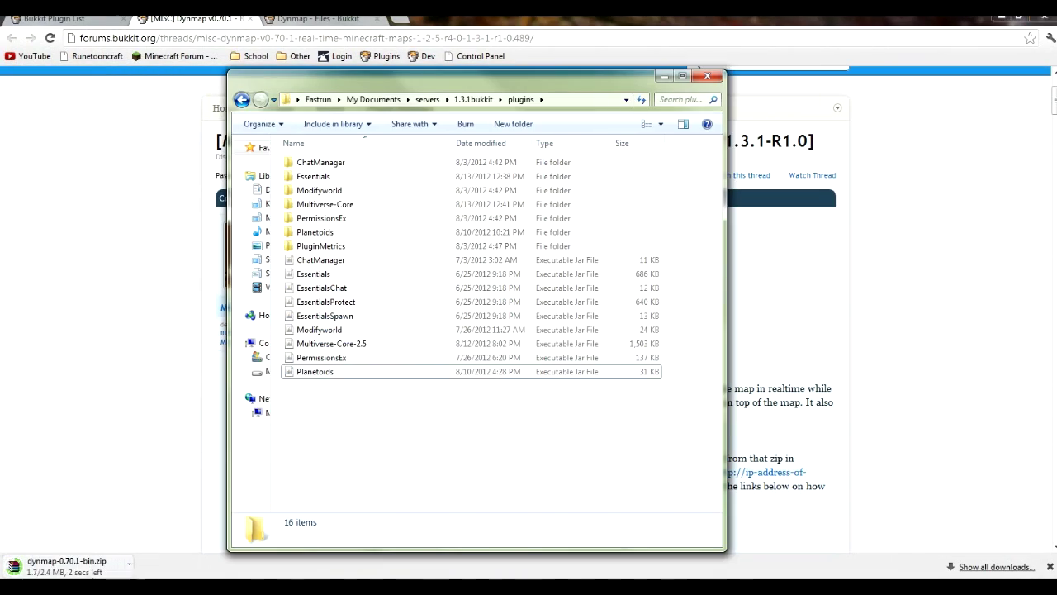
Step: Open the downloaded dynmap-0.70.1-bin.zip and extract the dynmap folder and dynmap.jar into the server's plugins folder
click(86, 568)
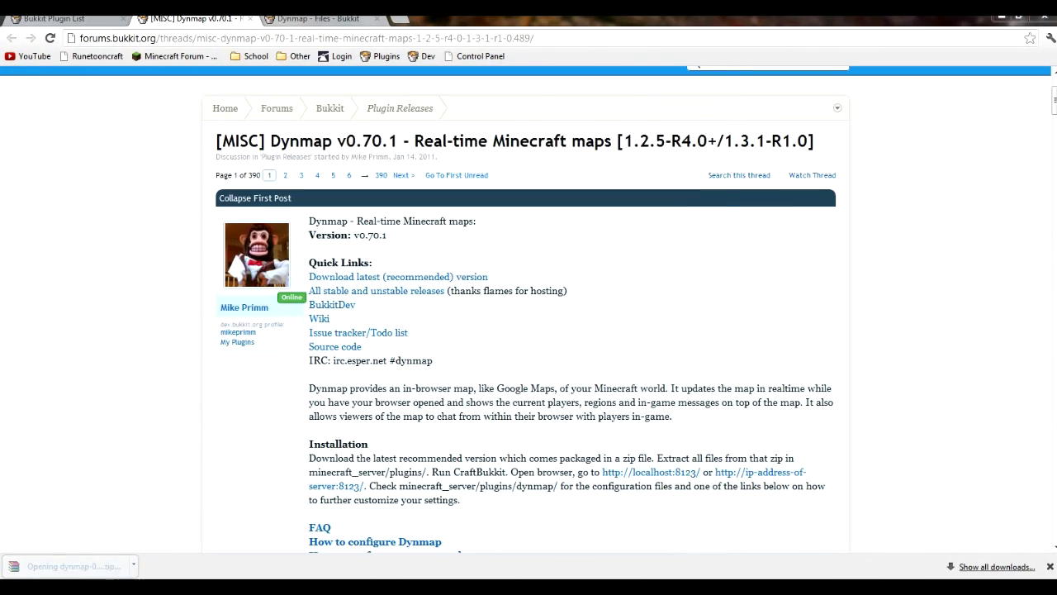
drag(401, 174, 694, 117)
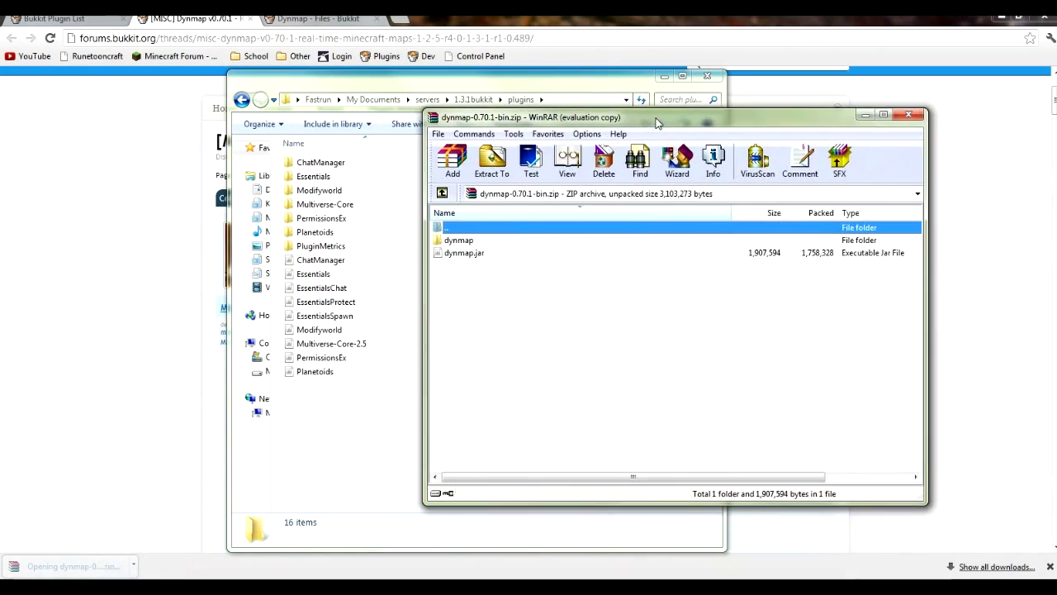
drag(494, 88, 420, 86)
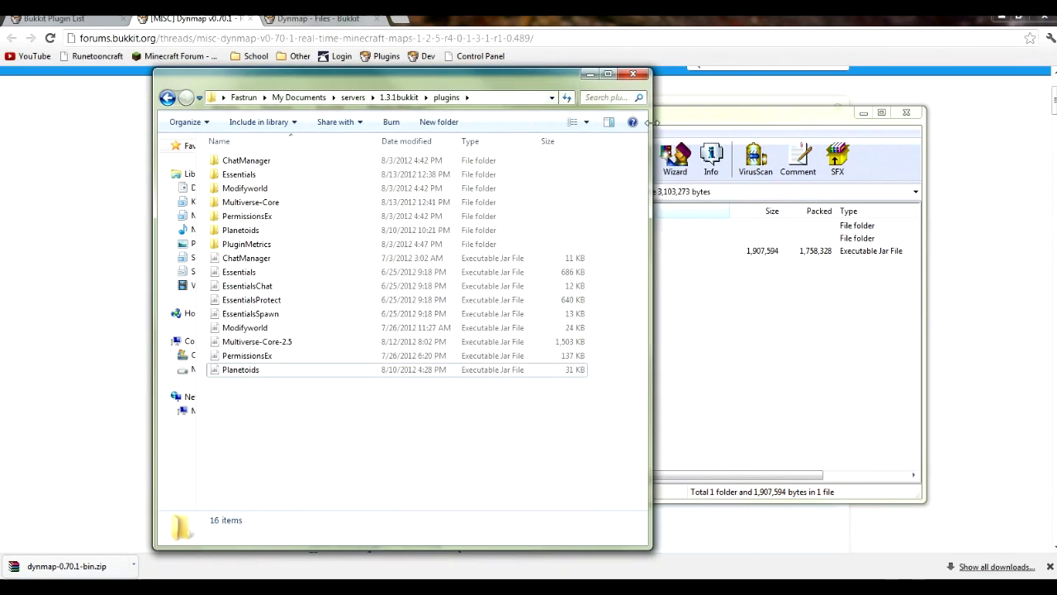
click(688, 134)
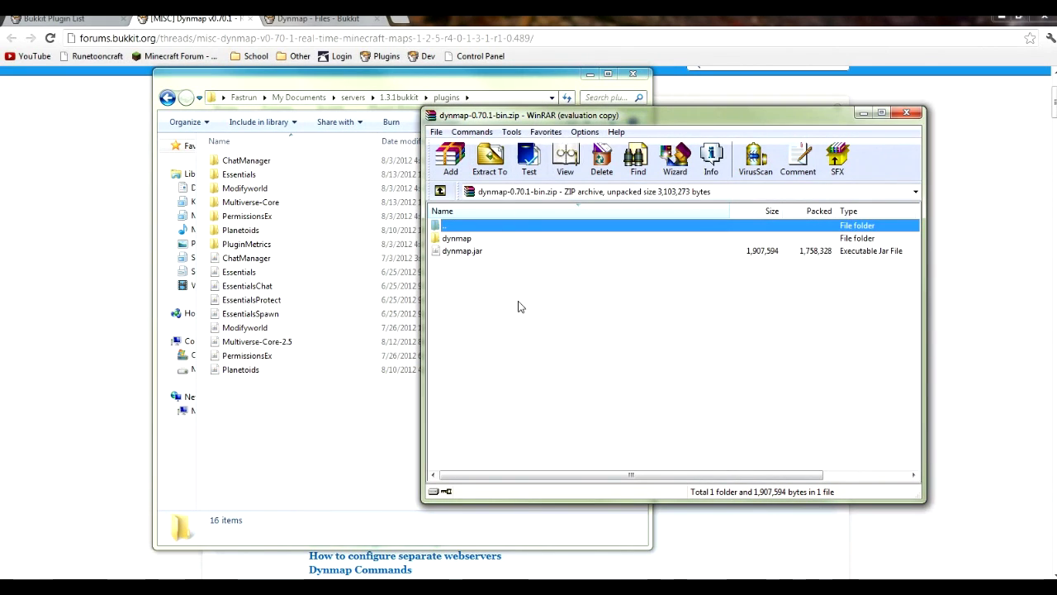
drag(519, 304, 491, 252)
drag(501, 122, 570, 117)
drag(536, 235, 286, 404)
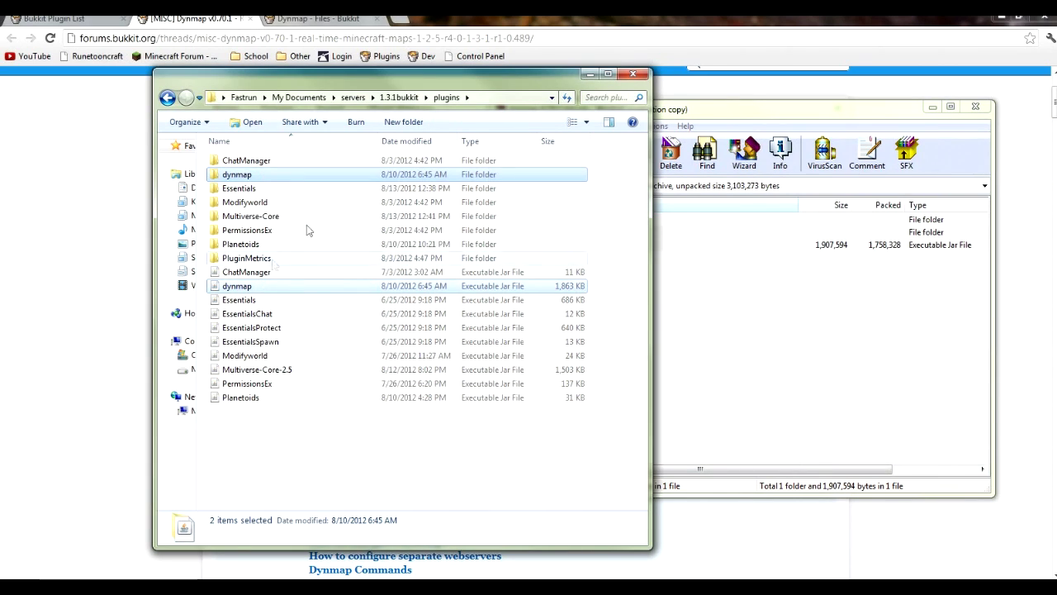
Step: Run the launch batch file in the 1.3.1bukkit folder, then shut the server down with the stop command and close its console
click(397, 97)
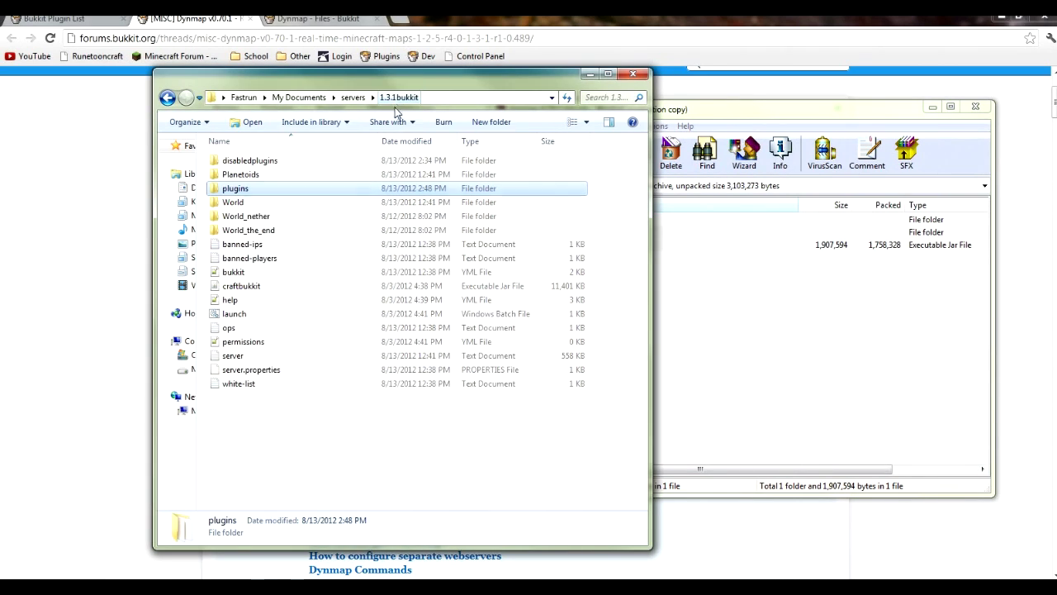
double_click(260, 312)
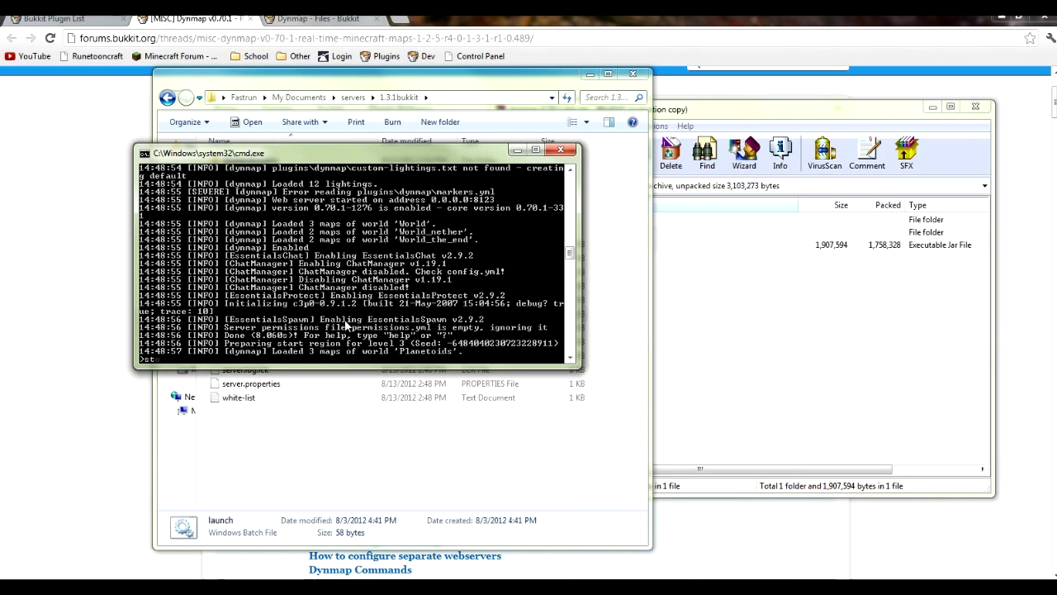
text(stop)
key(Return)
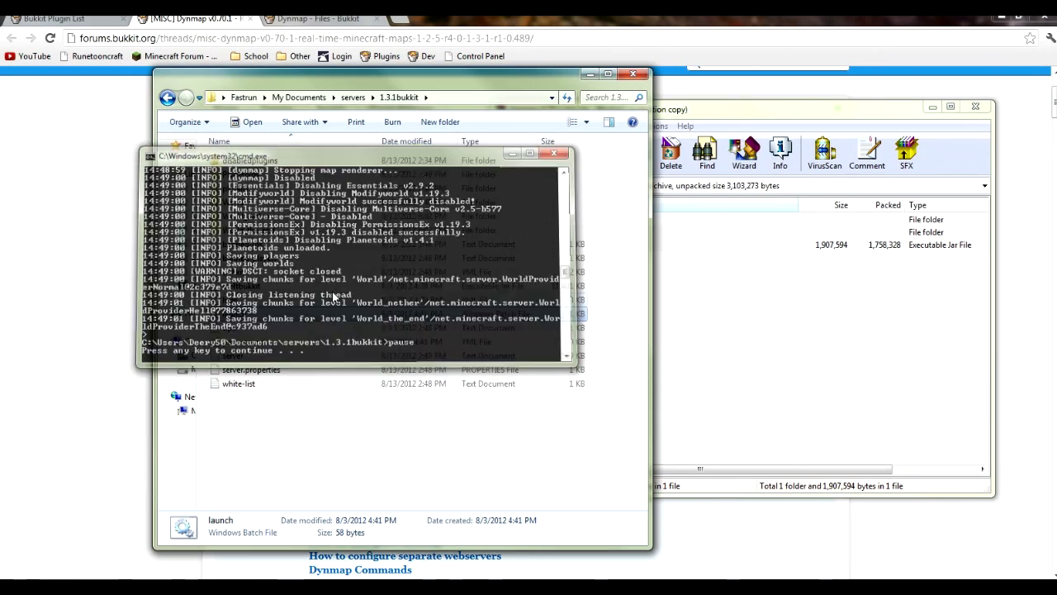
key(Return)
Step: Open the configuration text file from the plugins/dynmap folder in Notepad++
double_click(276, 190)
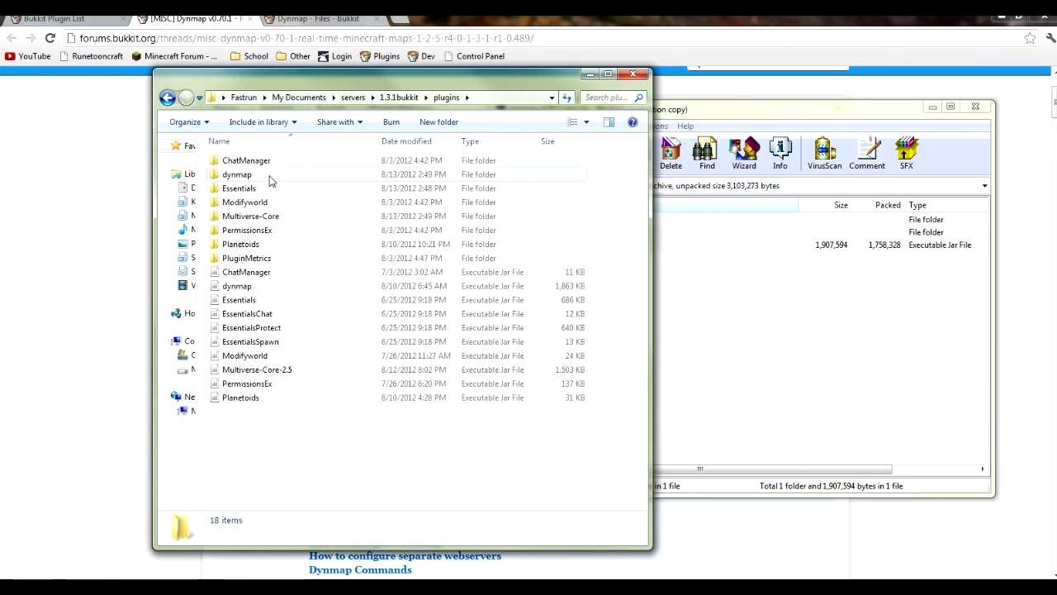
click(269, 175)
double_click(298, 180)
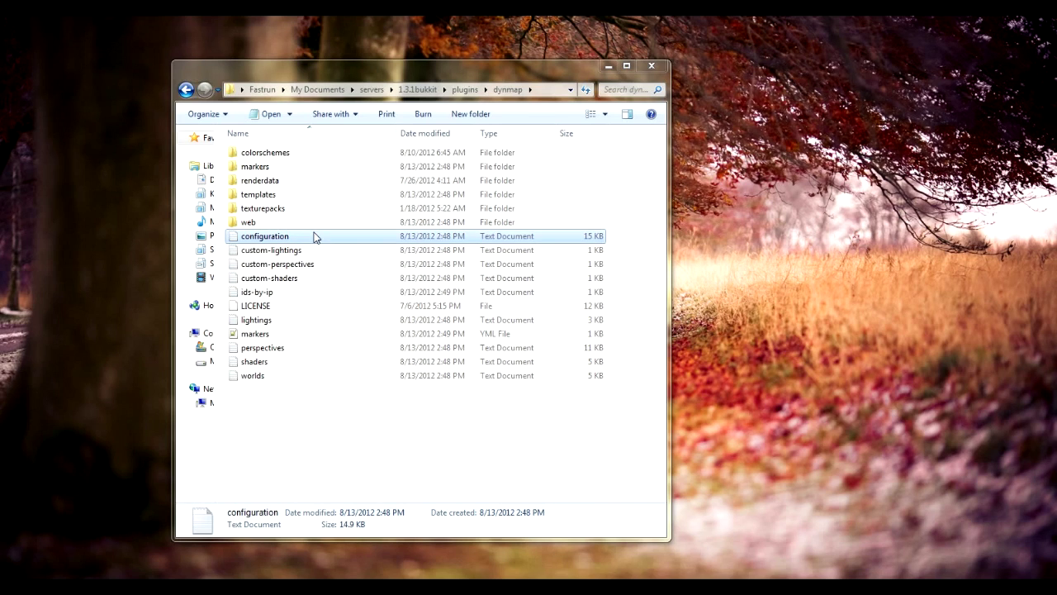
right_click(292, 241)
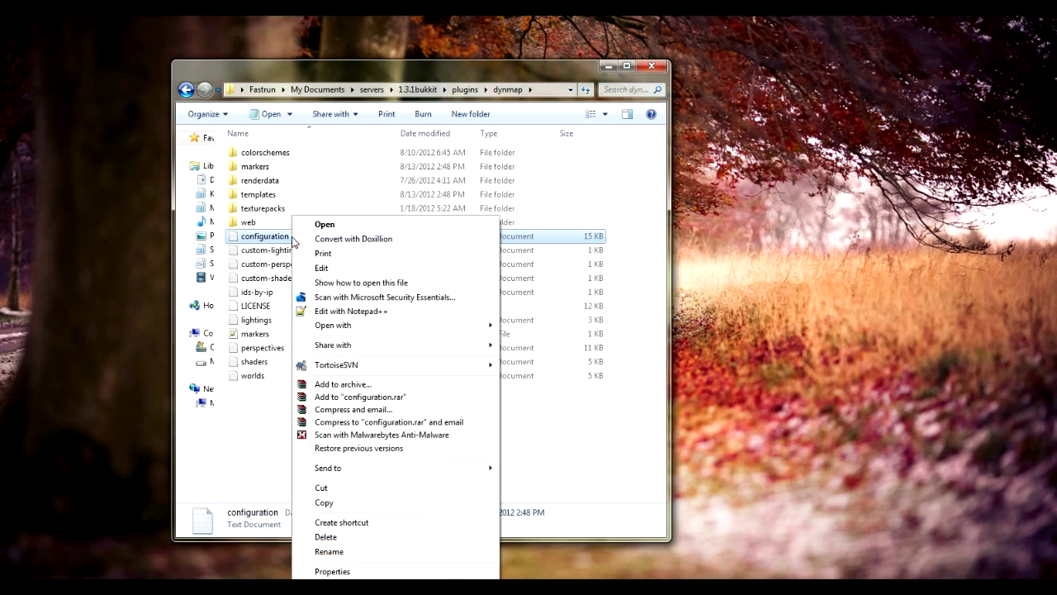
click(275, 241)
right_click(274, 241)
click(330, 312)
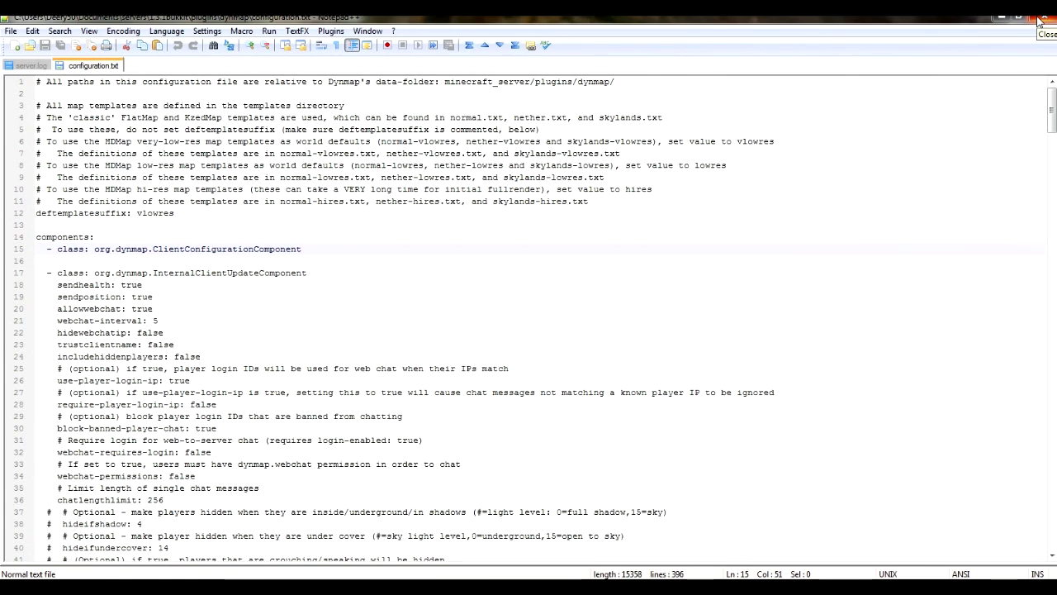
mouse_move(57, 285)
mouse_down()
mouse_move(57, 296)
mouse_move(53, 285)
mouse_up()
key(shift+Left)
key(shift+Left)
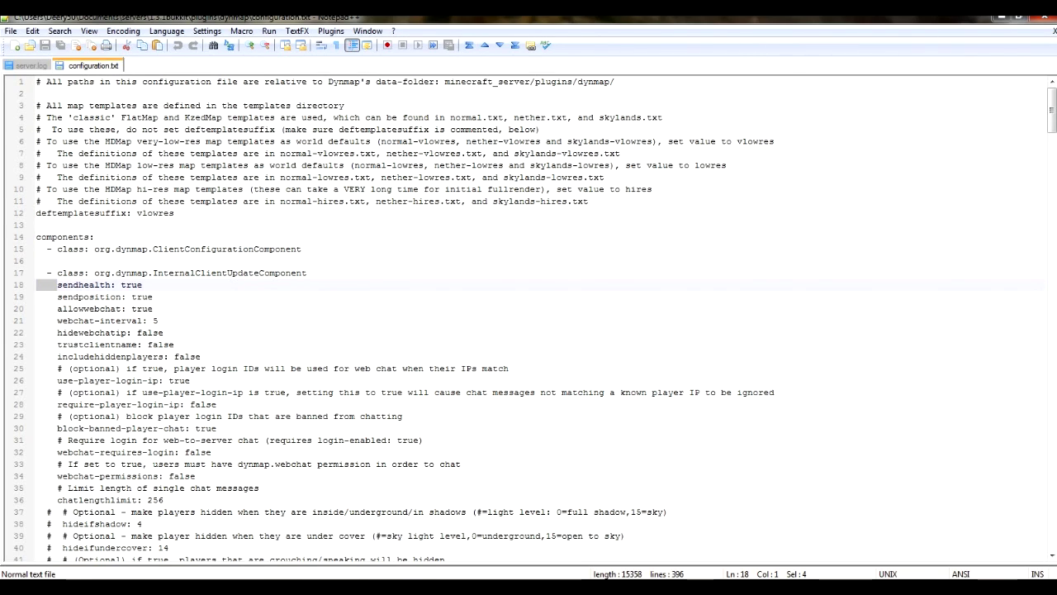
key(End)
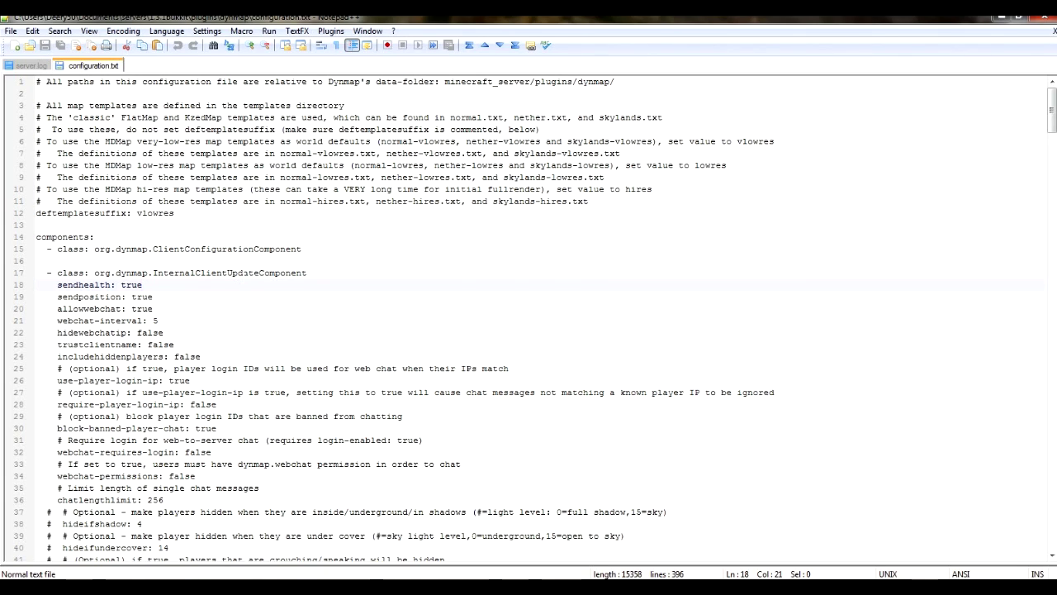
key(Return)
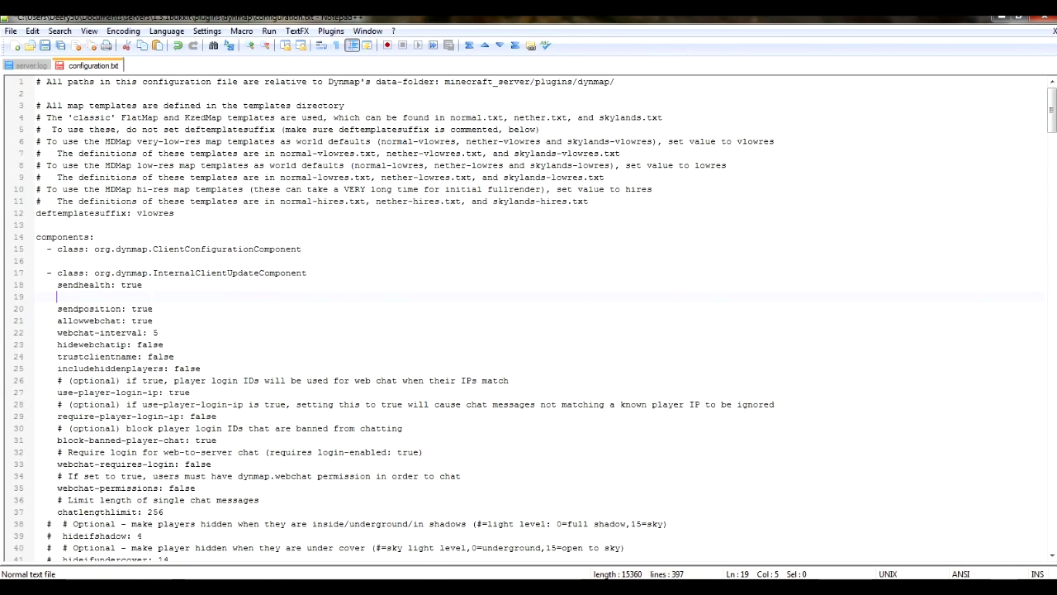
drag(61, 297, 36, 297)
key(BackSpace)
key(BackSpace)
key(BackSpace)
key(BackSpace)
key(BackSpace)
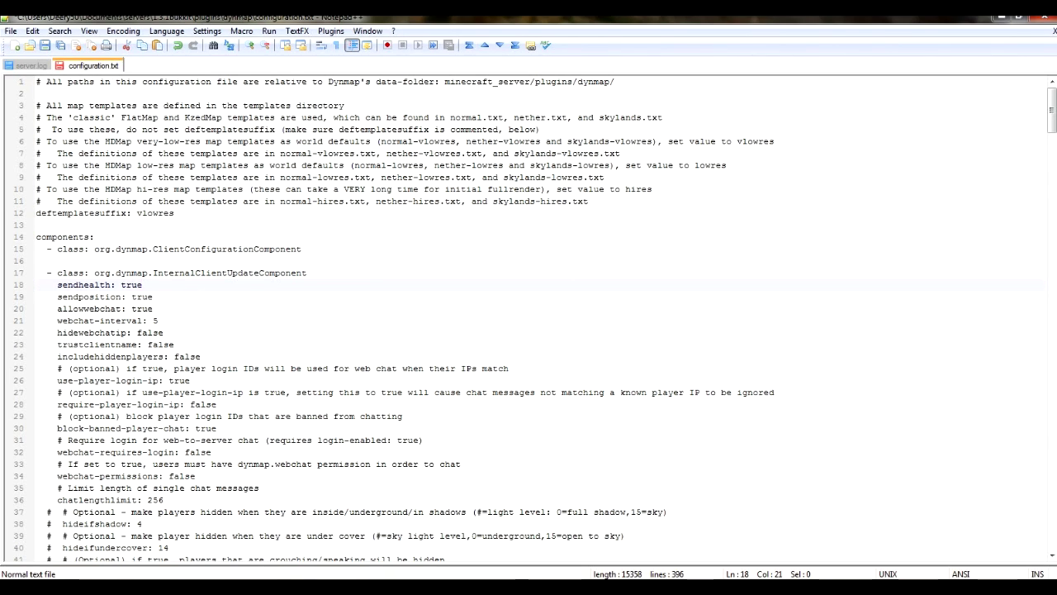
Step: Look through the component settings in configuration.txt and examine the ClientConfigurationComponent class line under components
scroll(529, 318, down, 14)
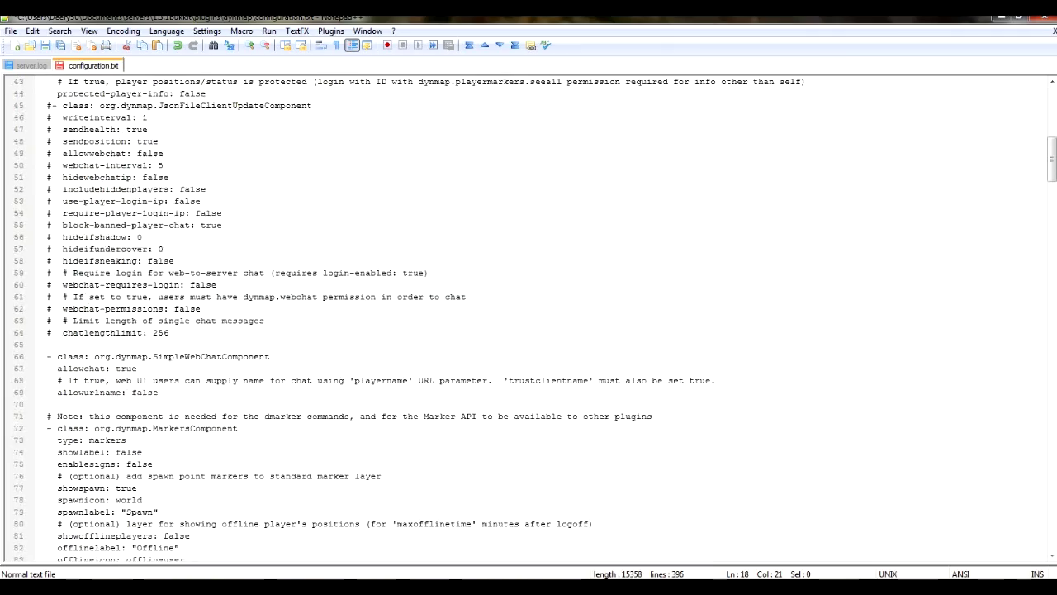
scroll(528, 318, down, 20)
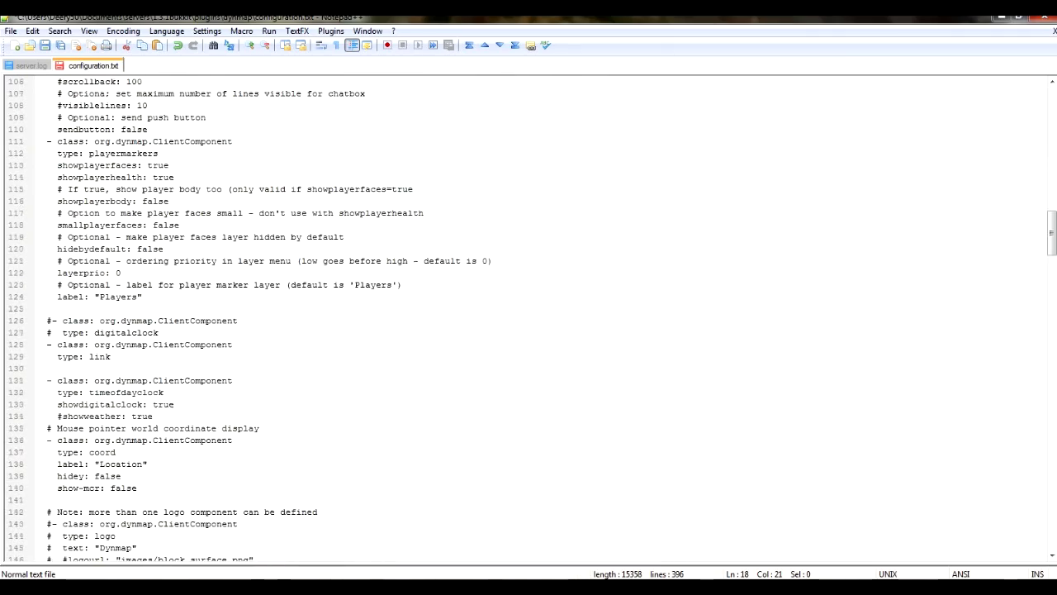
scroll(529, 318, up, 20)
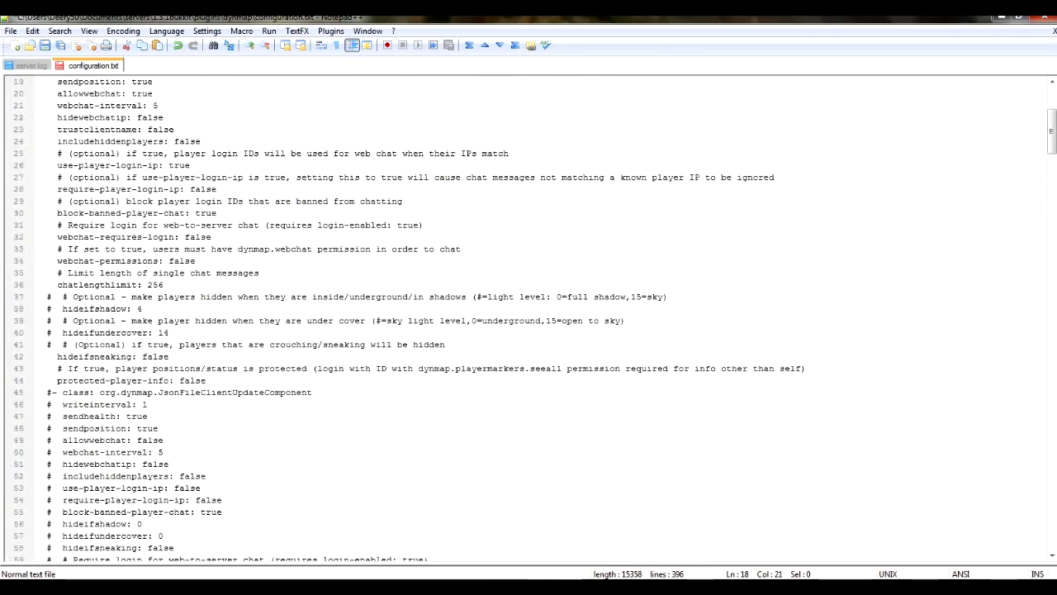
click(171, 249)
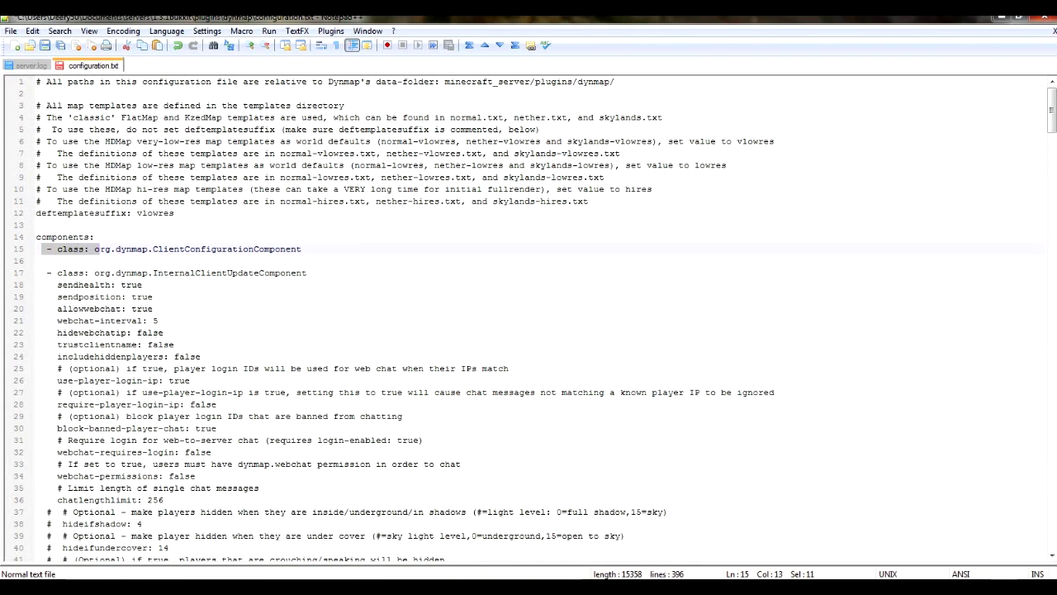
drag(303, 248, 35, 249)
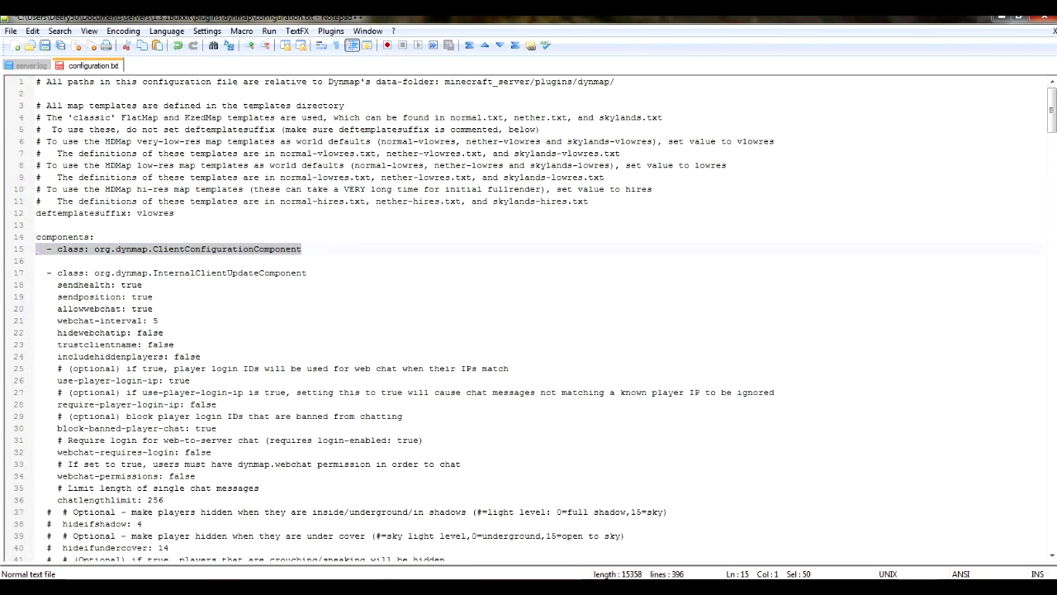
drag(194, 249, 31, 252)
double_click(299, 249)
click(290, 250)
click(50, 261)
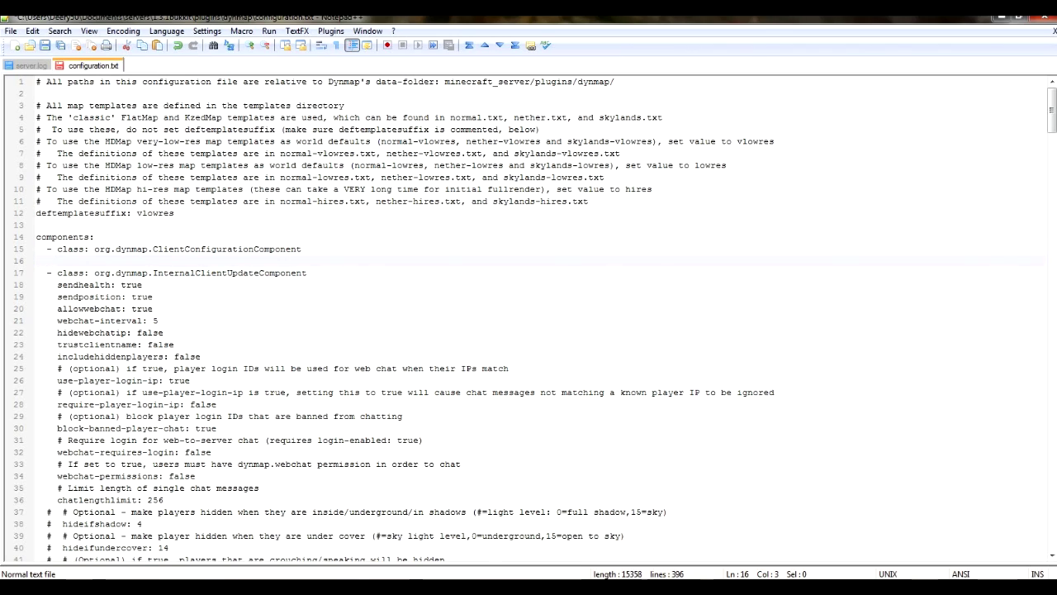
Step: Examine the SimpleWebChatComponent section of configuration.txt, including its allowchat and allowurlname settings
click(37, 272)
scroll(27, 297, down, 13)
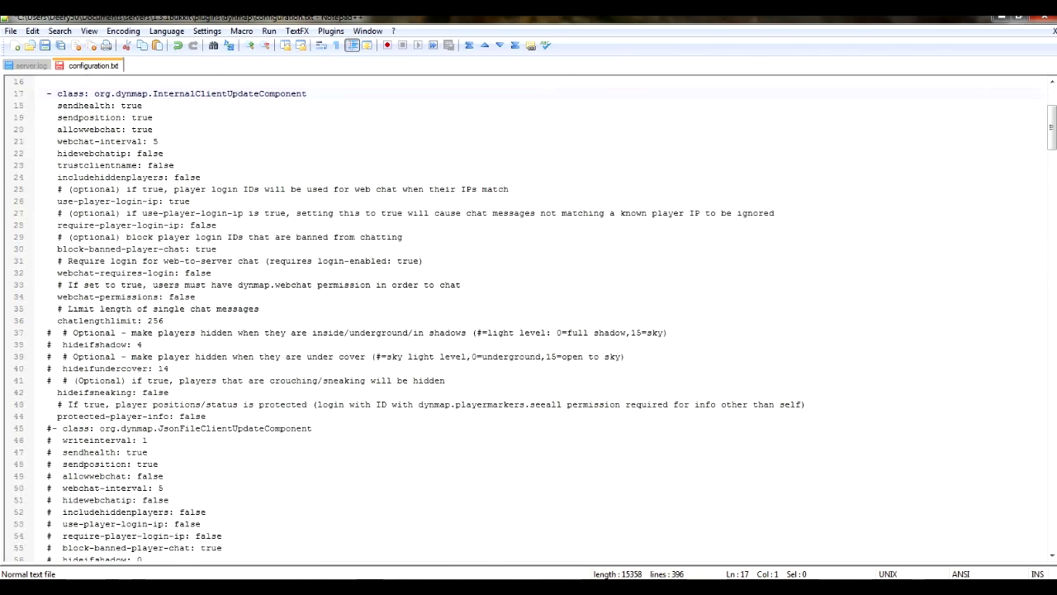
scroll(529, 328, down, 2)
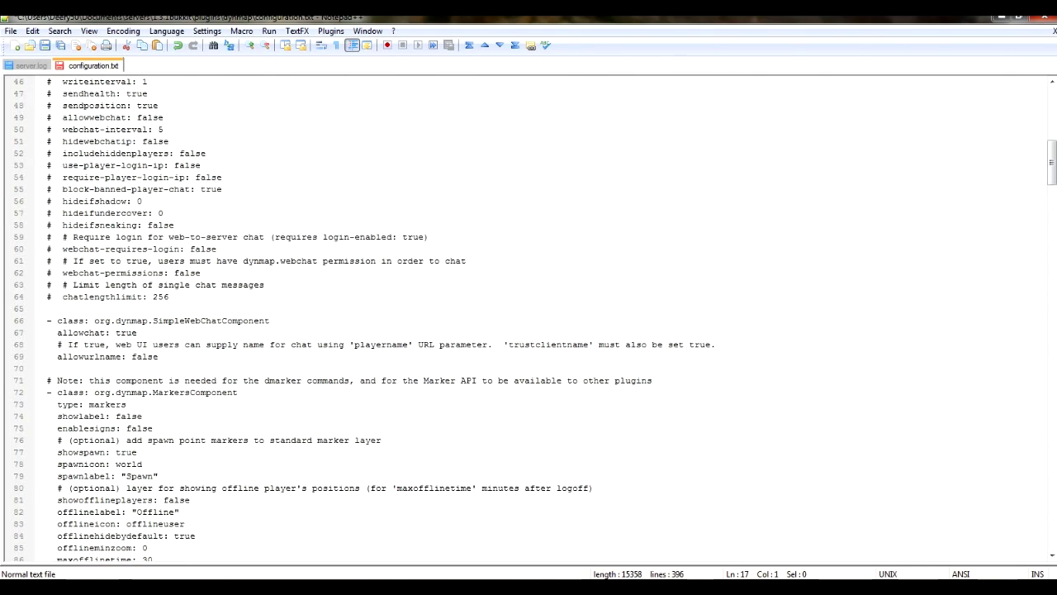
scroll(29, 312, down, 1)
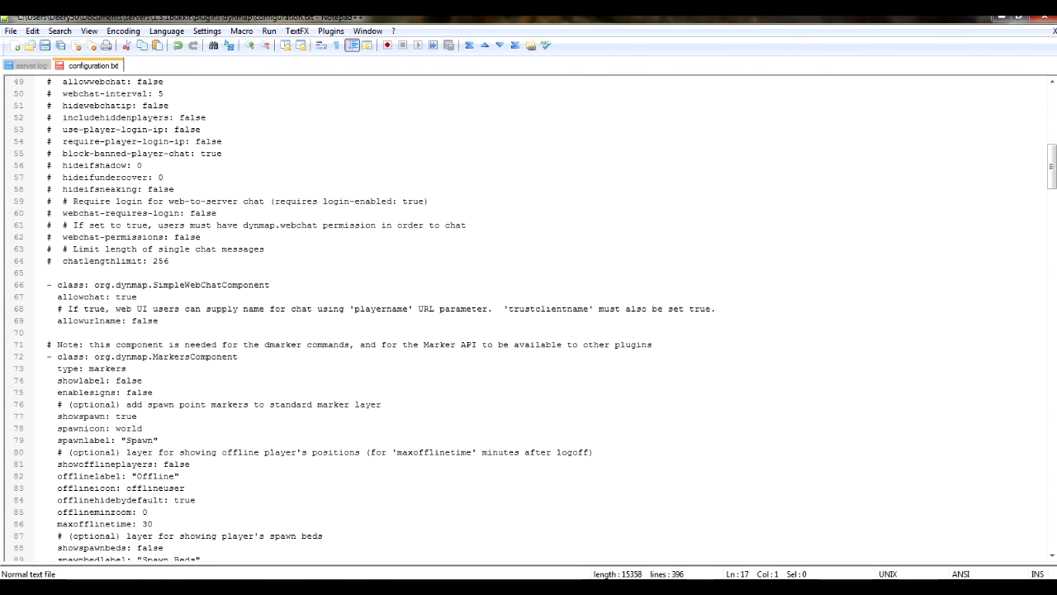
click(85, 298)
click(48, 285)
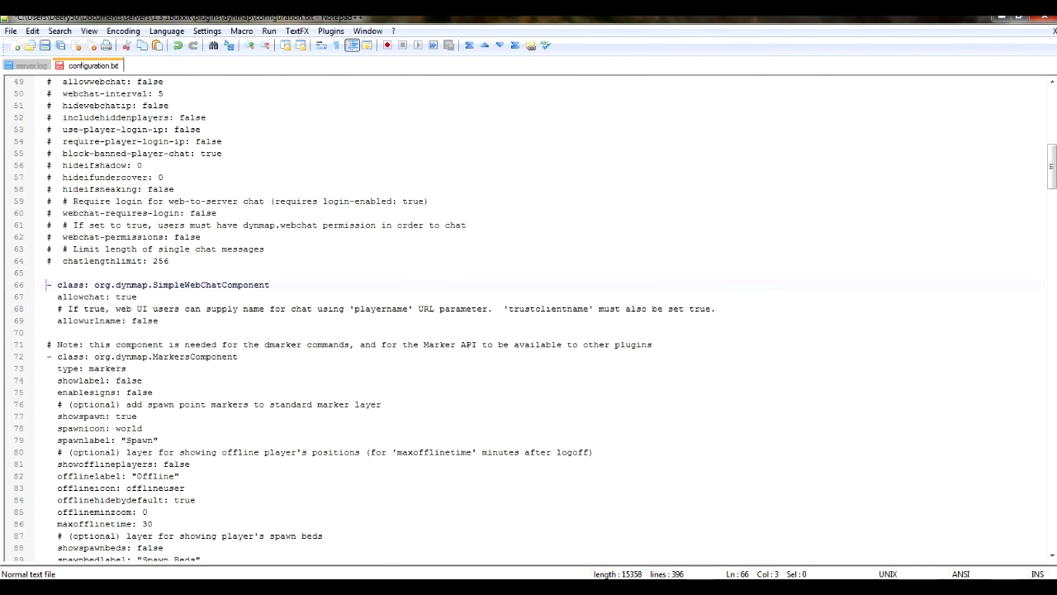
drag(52, 261, 47, 261)
drag(157, 321, 36, 285)
click(139, 297)
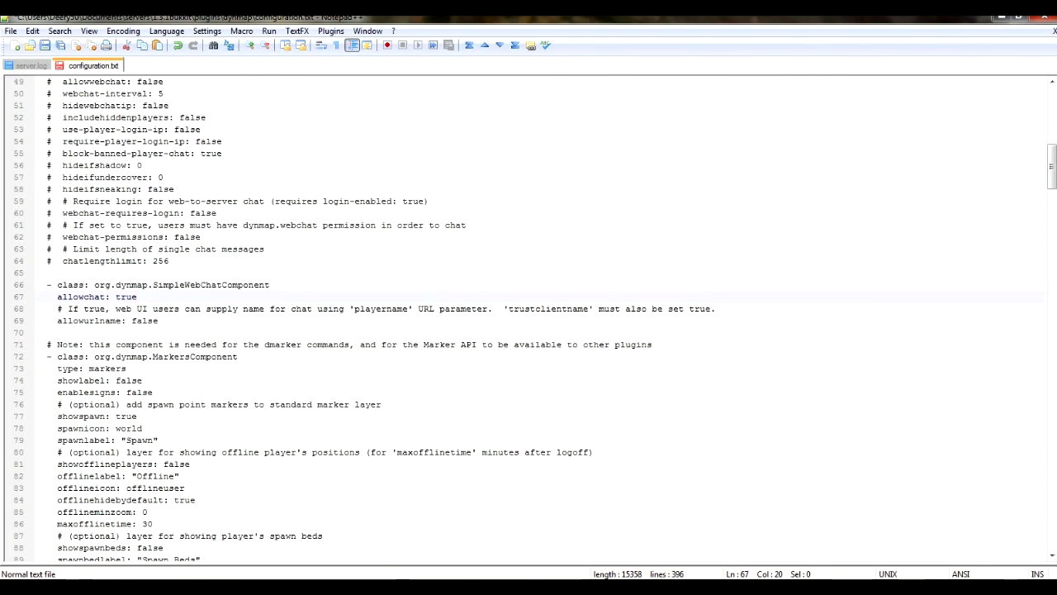
key(ctrl+shift+Left)
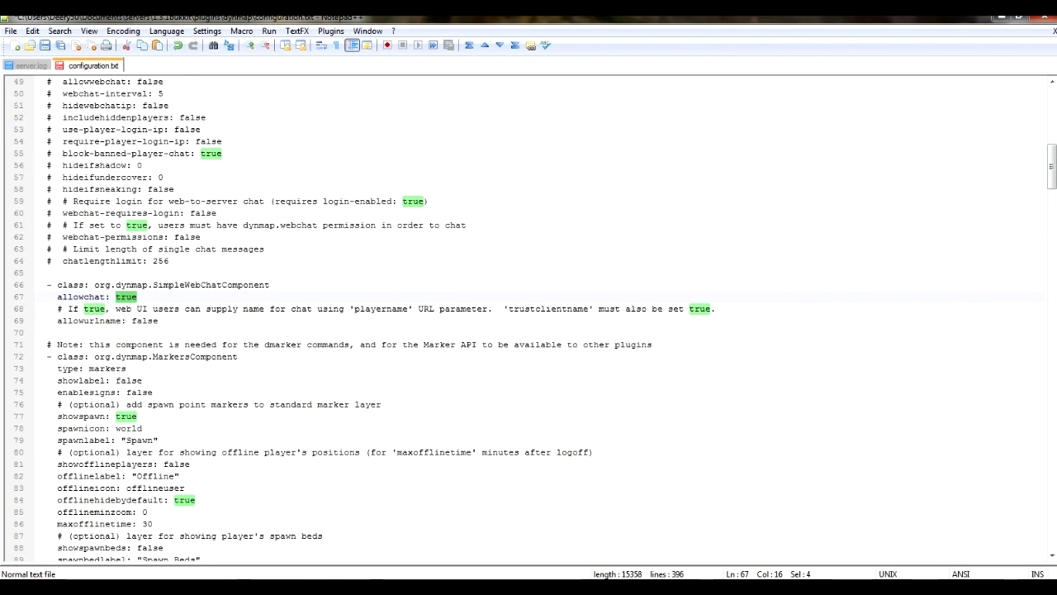
drag(52, 321, 48, 320)
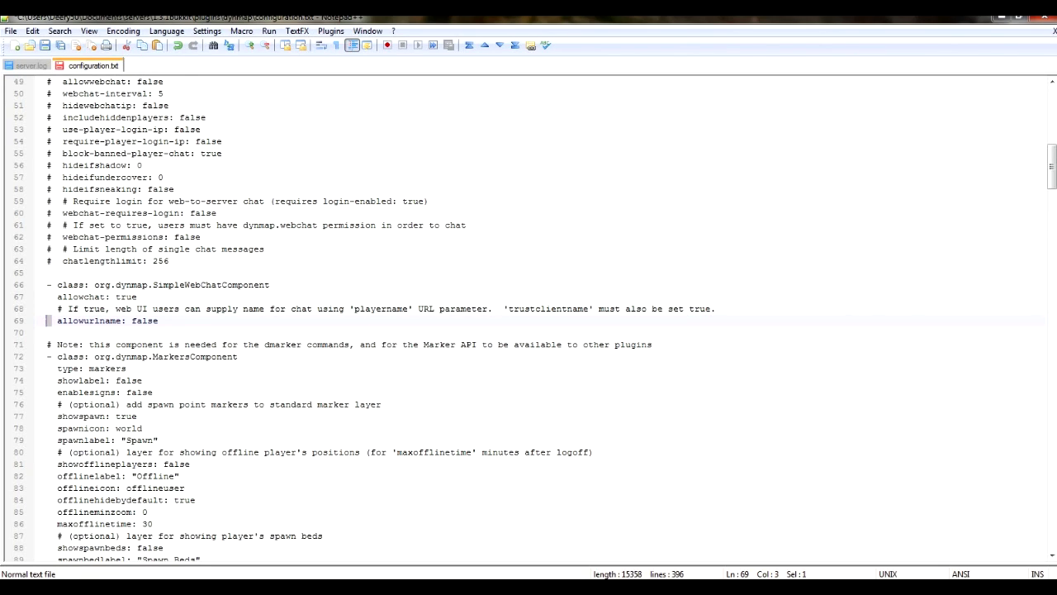
key(Right)
drag(157, 320, 13, 286)
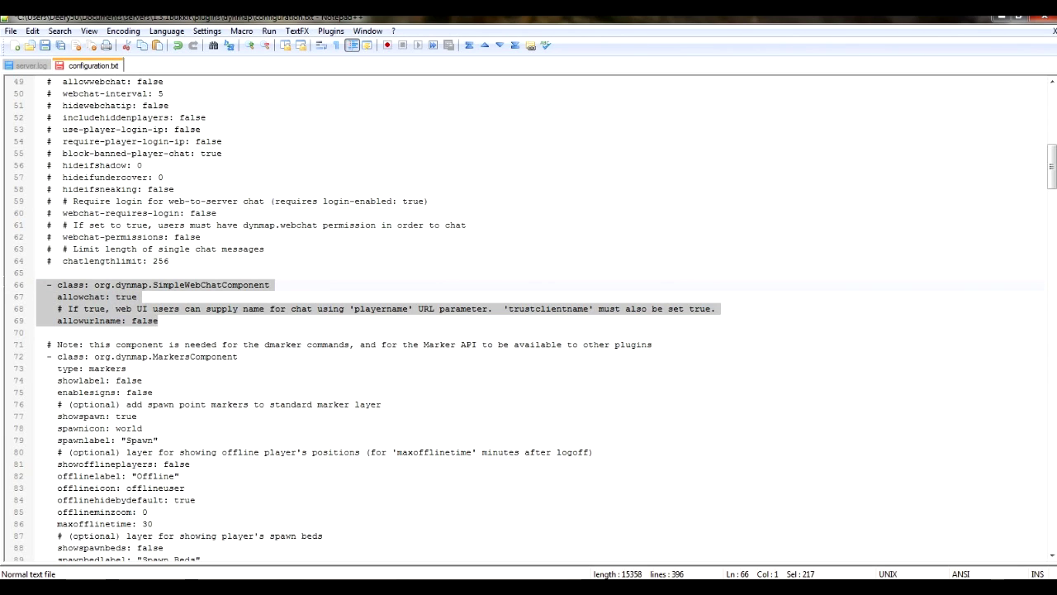
click(196, 311)
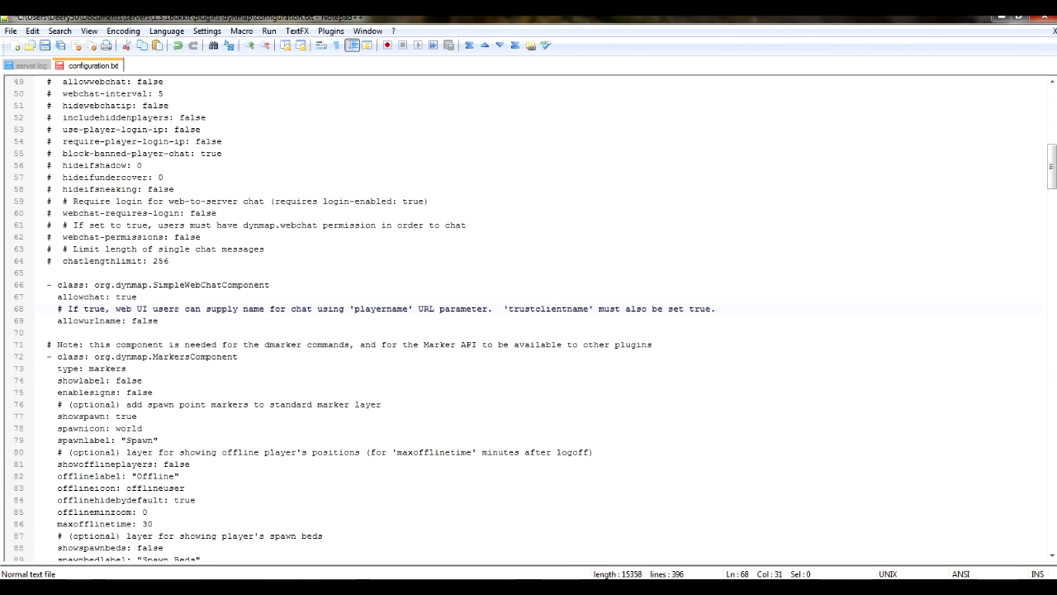
Step: Look over the ClientComponent entries for chat, player markers and clock, and return to the ClientConfigurationComponent line
scroll(197, 308, down, 4)
scroll(196, 308, down, 8)
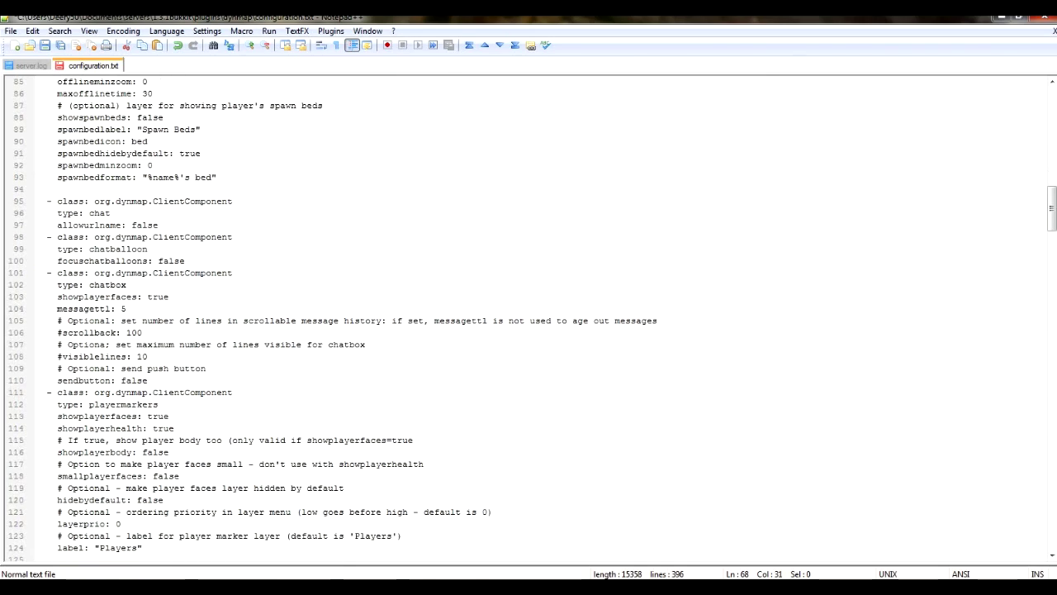
scroll(197, 308, down, 5)
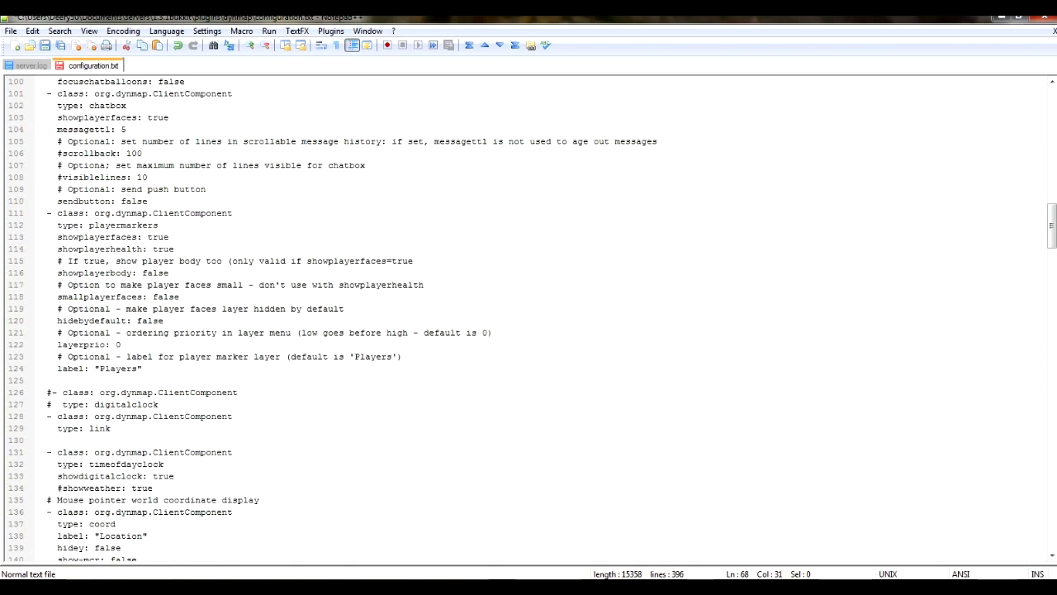
scroll(196, 308, down, 7)
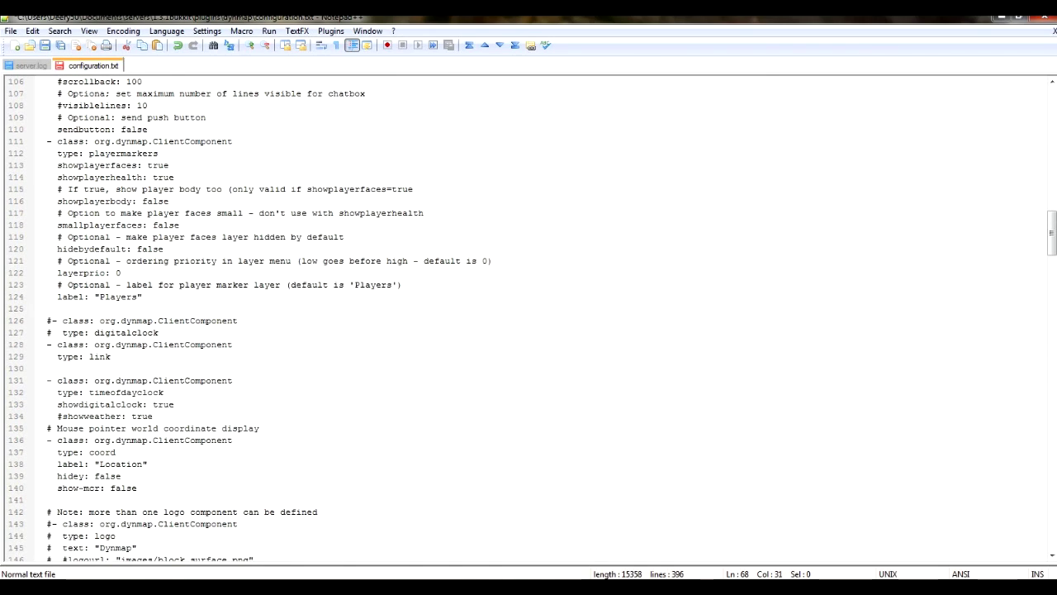
scroll(196, 308, up, 20)
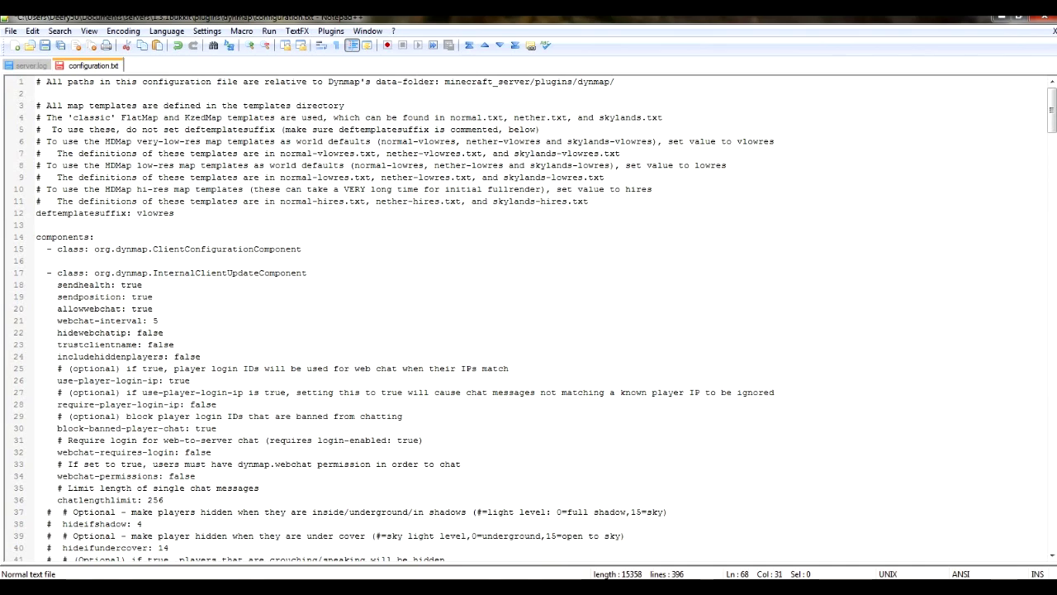
drag(302, 249, 36, 249)
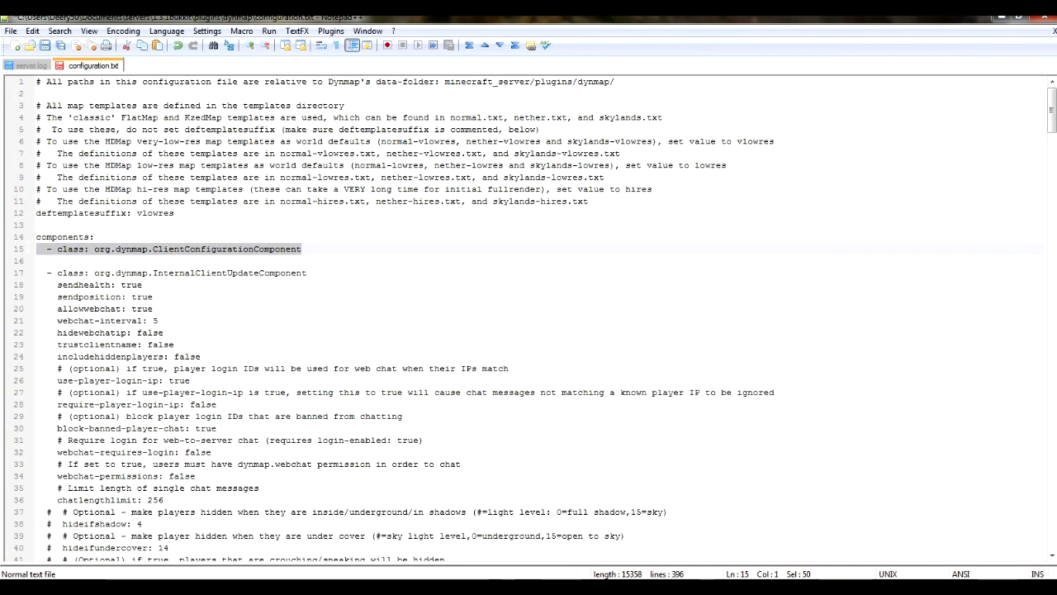
click(111, 249)
Step: Examine the InternalClientUpdateComponent settings from sendhealth to includehiddenplayers, focusing on the sendhealth and sendposition values
click(87, 285)
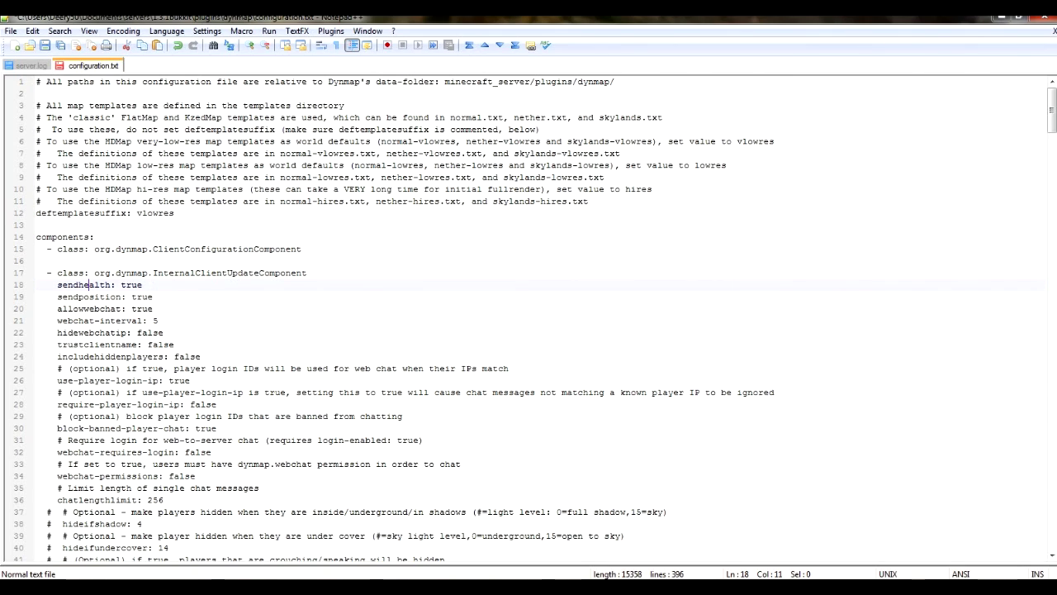
scroll(528, 318, down, 1)
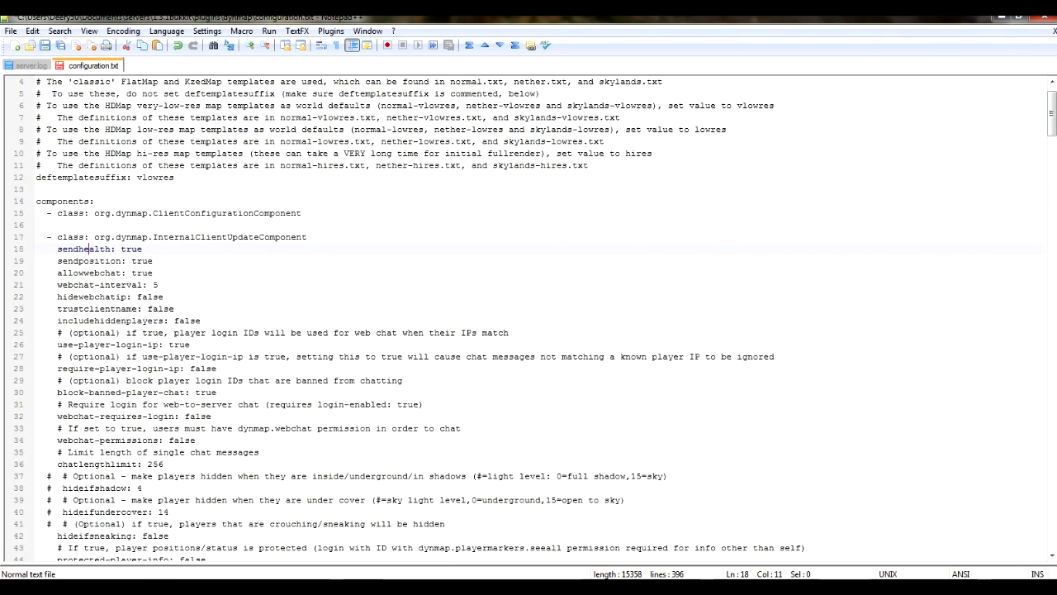
scroll(528, 318, down, 1)
click(201, 285)
drag(201, 284, 37, 213)
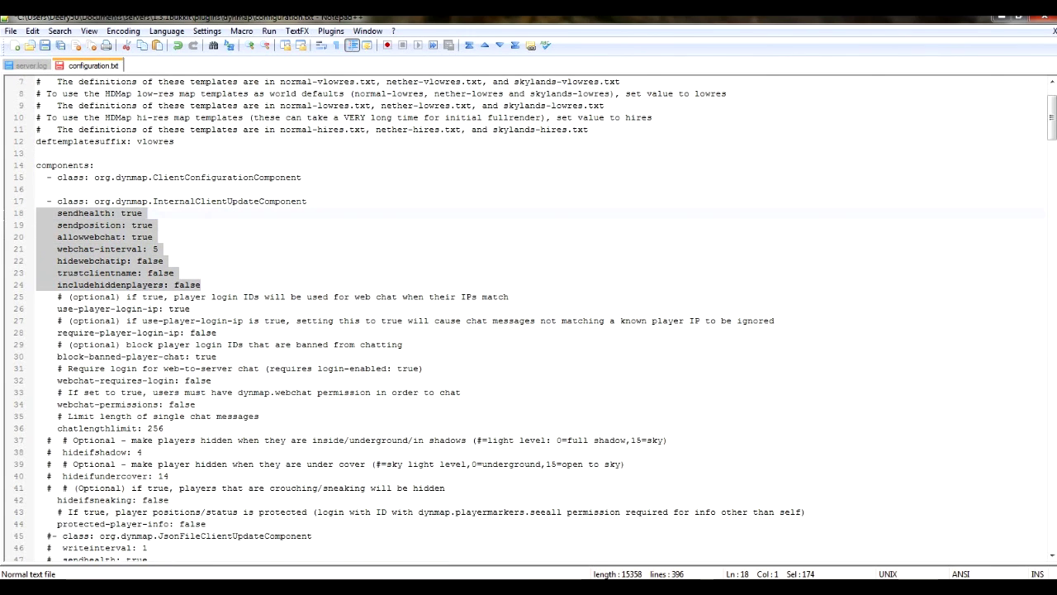
click(148, 201)
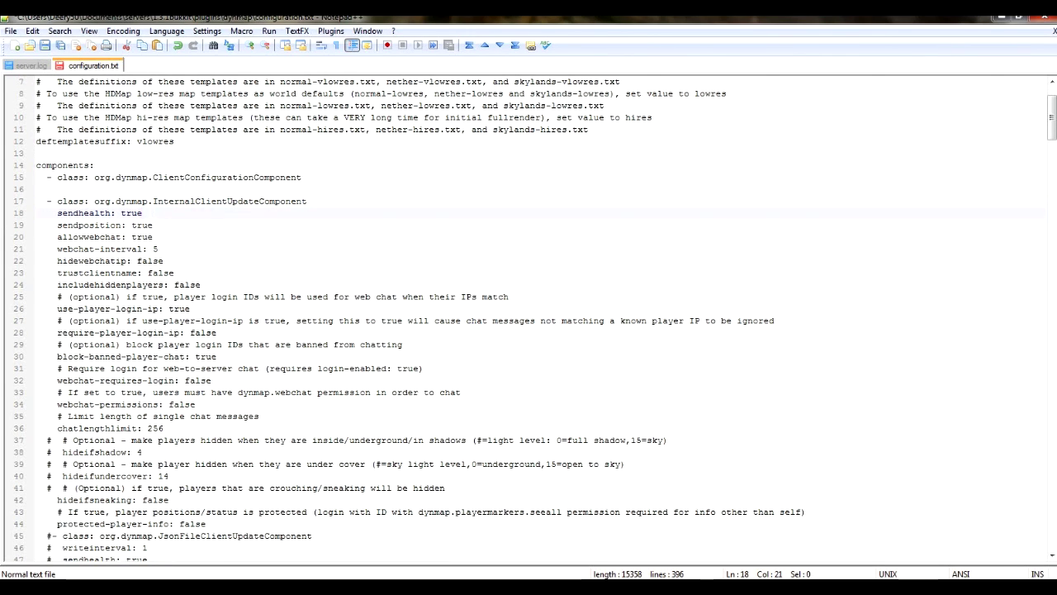
drag(142, 213, 120, 213)
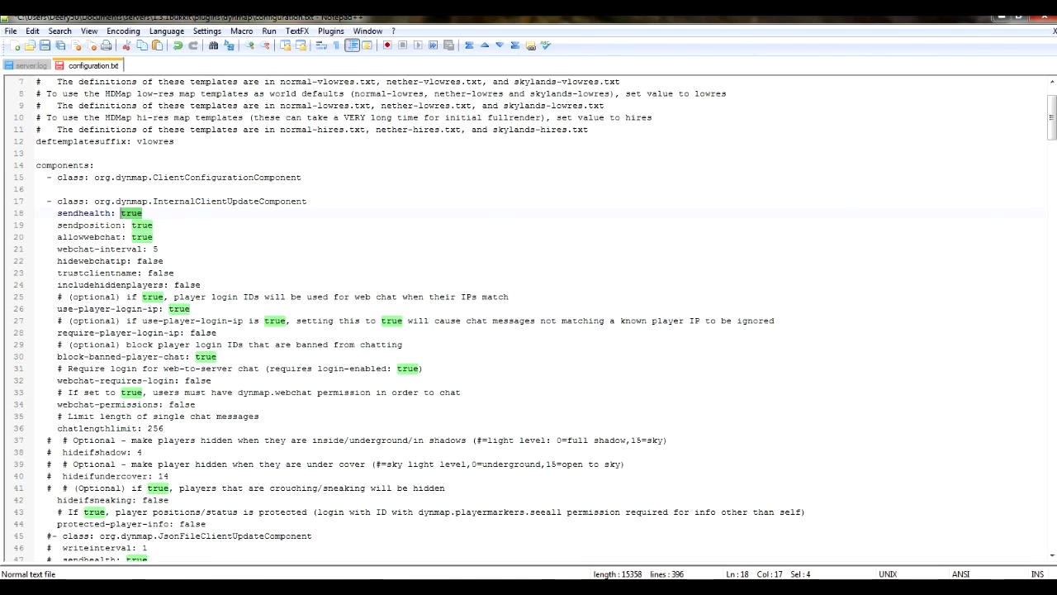
click(142, 214)
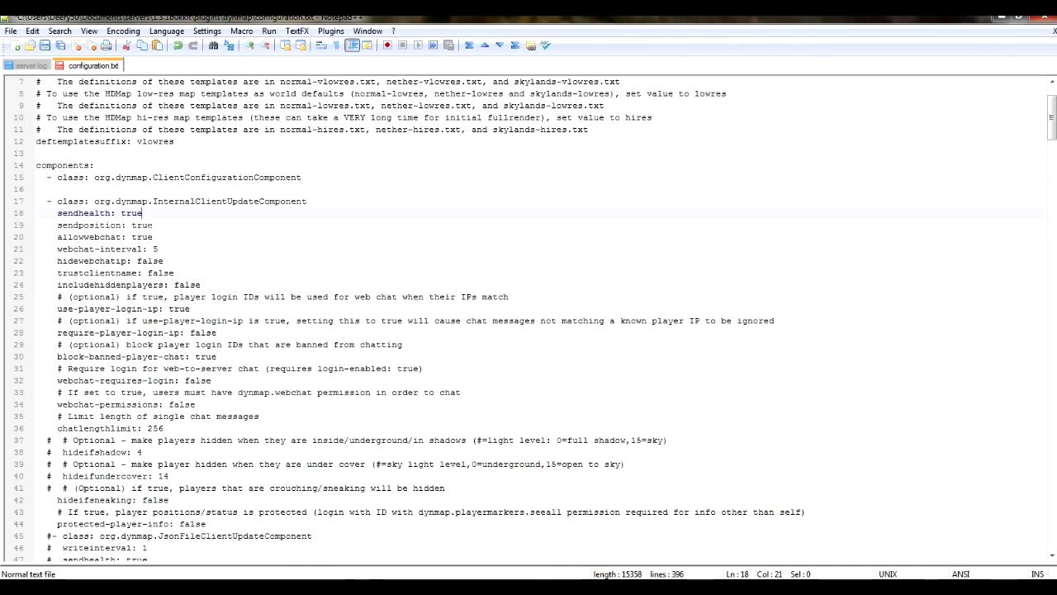
drag(153, 225, 130, 224)
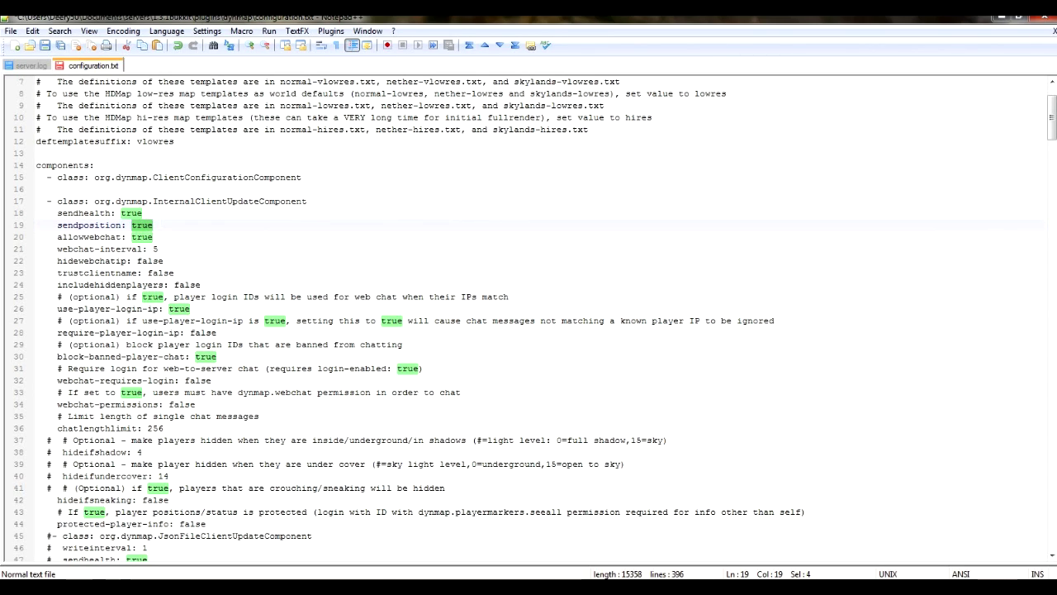
Step: Set allowwebchat to false under InternalClientUpdateComponent
click(153, 238)
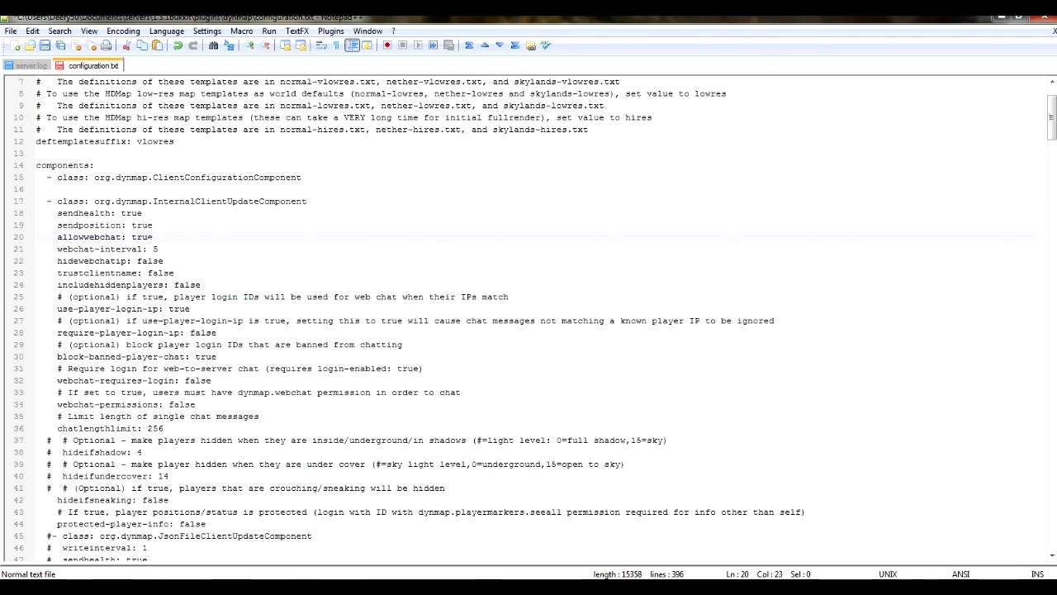
key(shift+Left)
key(shift+Left)
key(shift+Left)
key(shift+Left)
text(fals)
key(Down)
key(Up)
key(shift+Left)
key(shift+Left)
key(shift+Left)
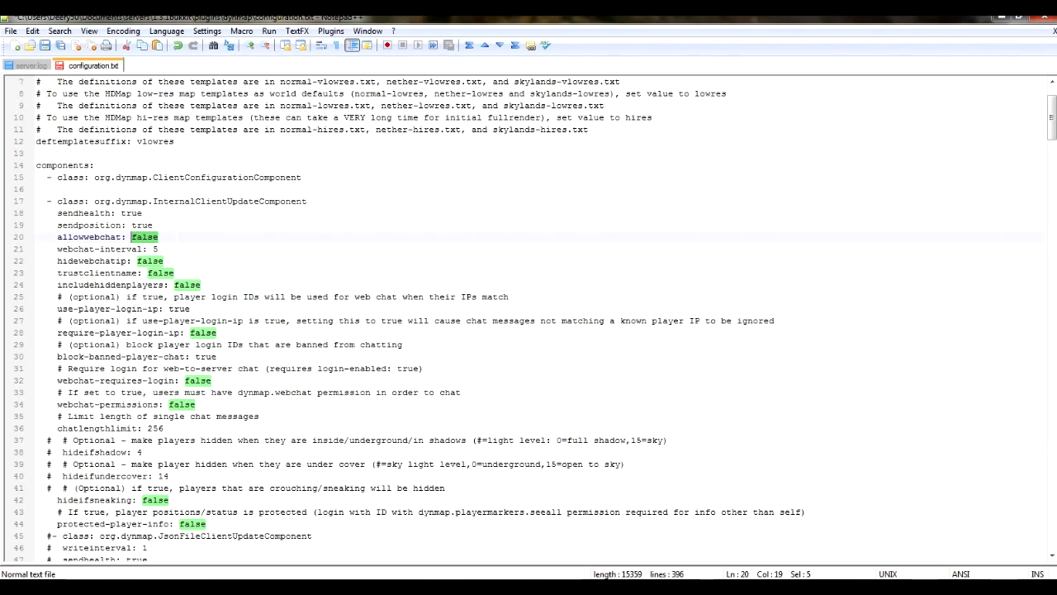
key(shift+Right)
key(shift+Right)
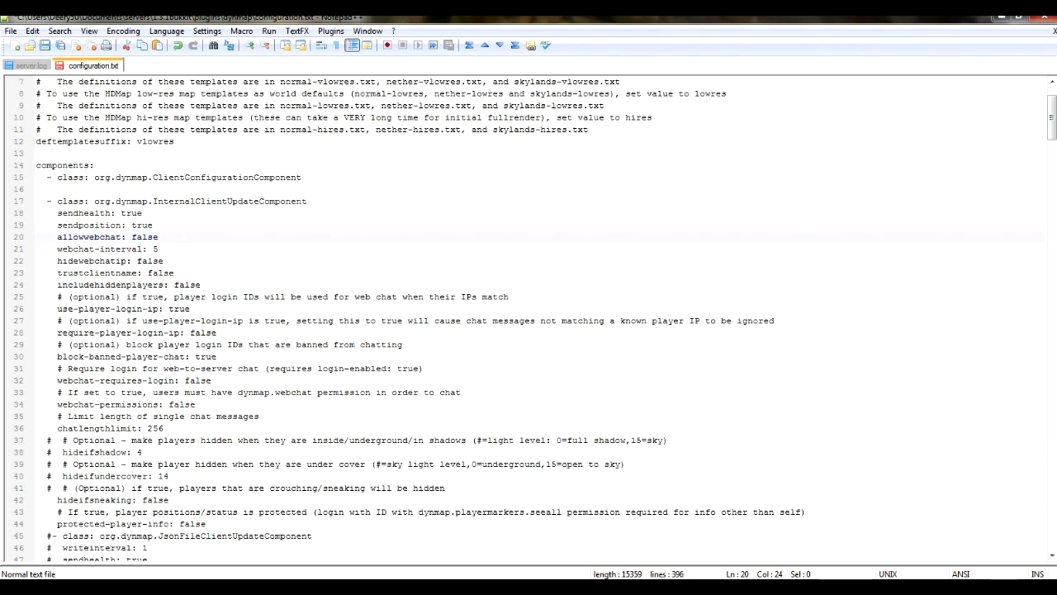
key(shift+Left)
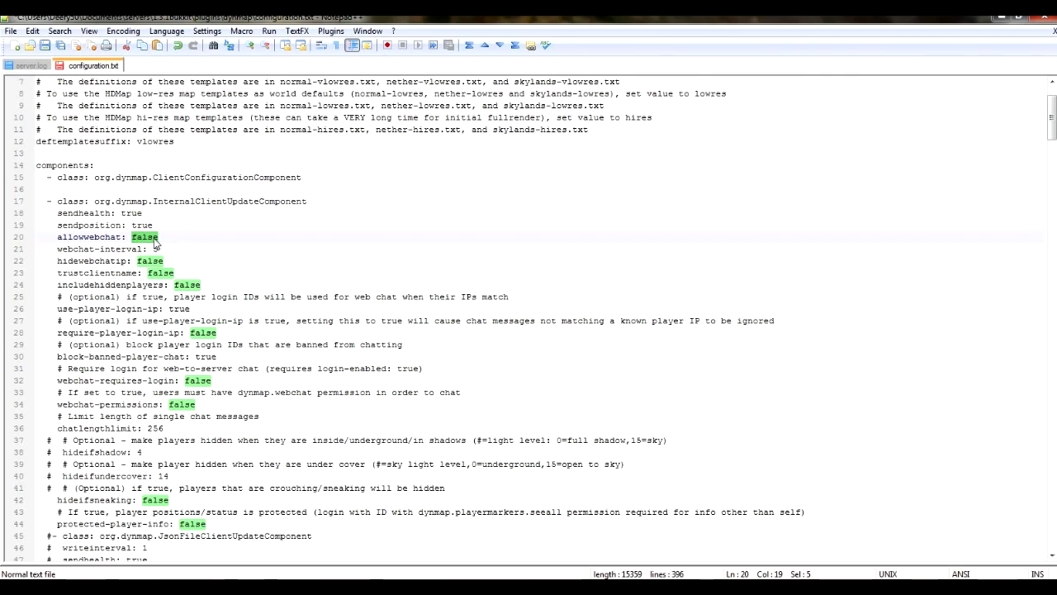
key(Right)
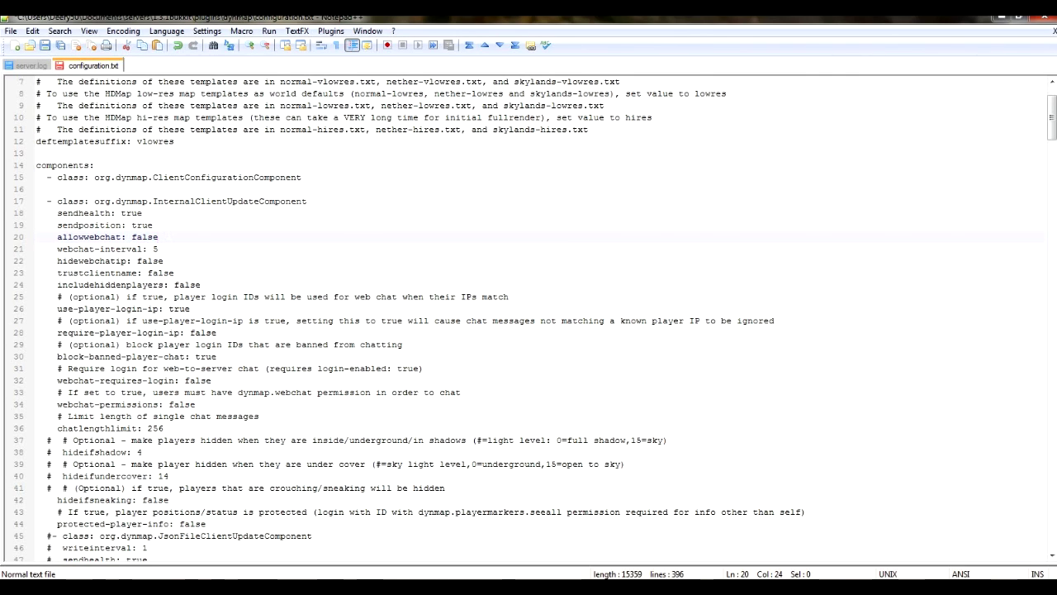
Step: Check the webchat-interval value and set hidewebchatip to true under InternalClientUpdateComponent
key(Down)
key(shift+Left)
key(Right)
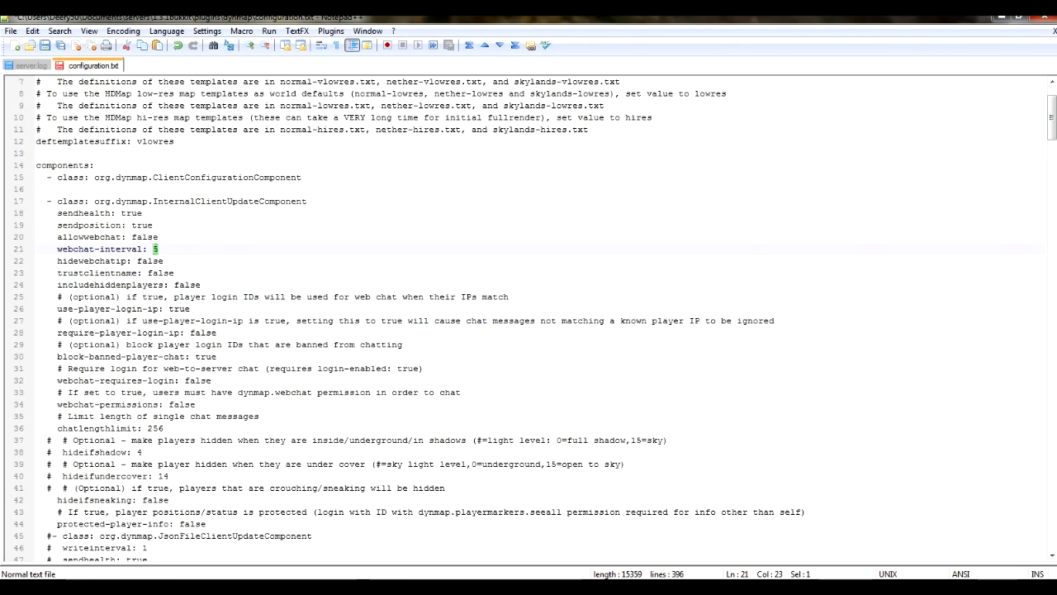
drag(158, 237, 132, 237)
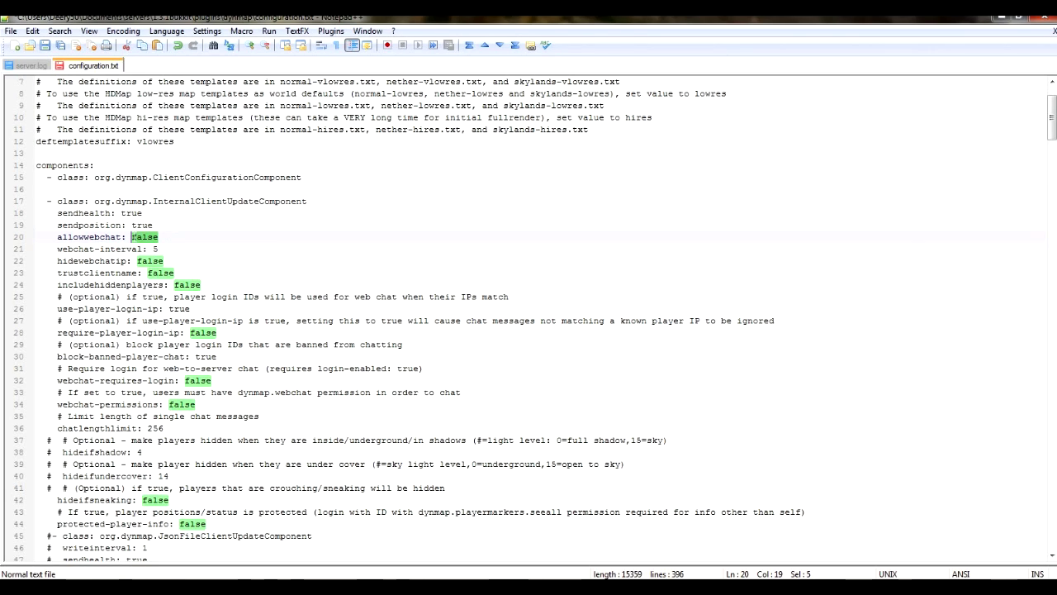
click(153, 248)
key(Down)
key(End)
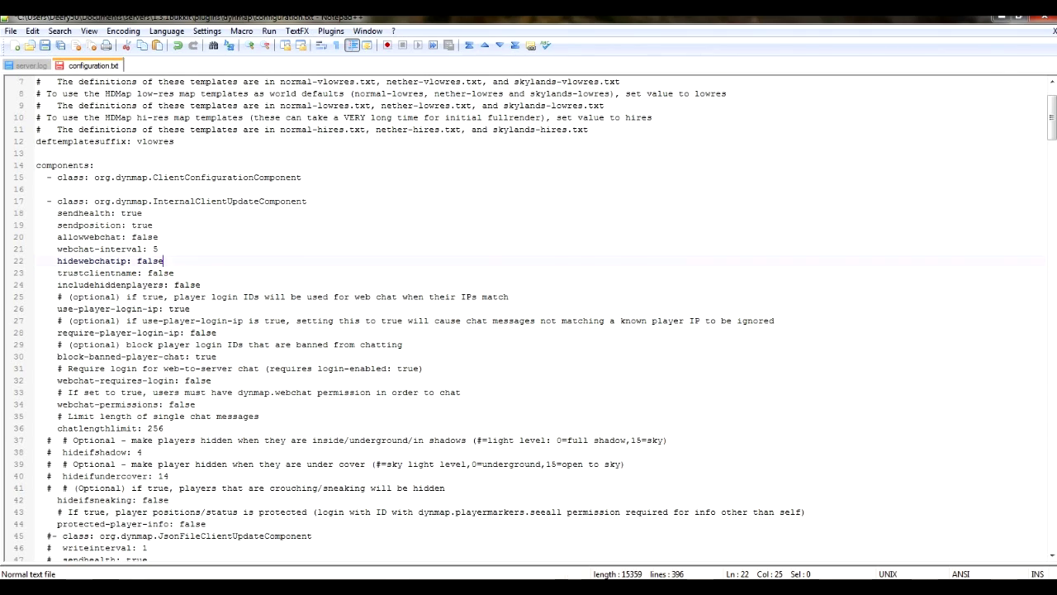
key(shift+Left)
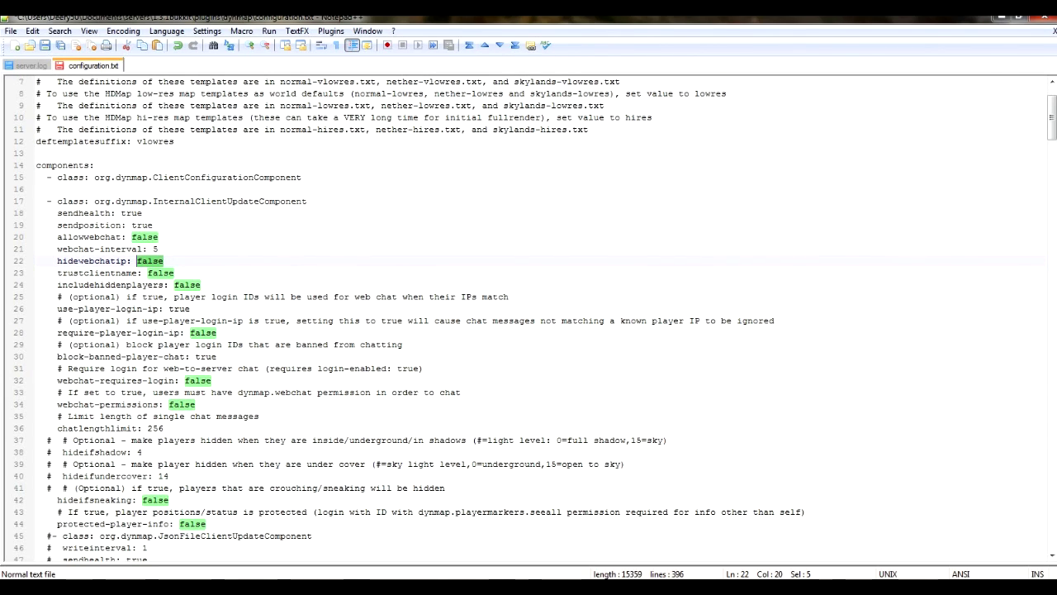
text(tru)
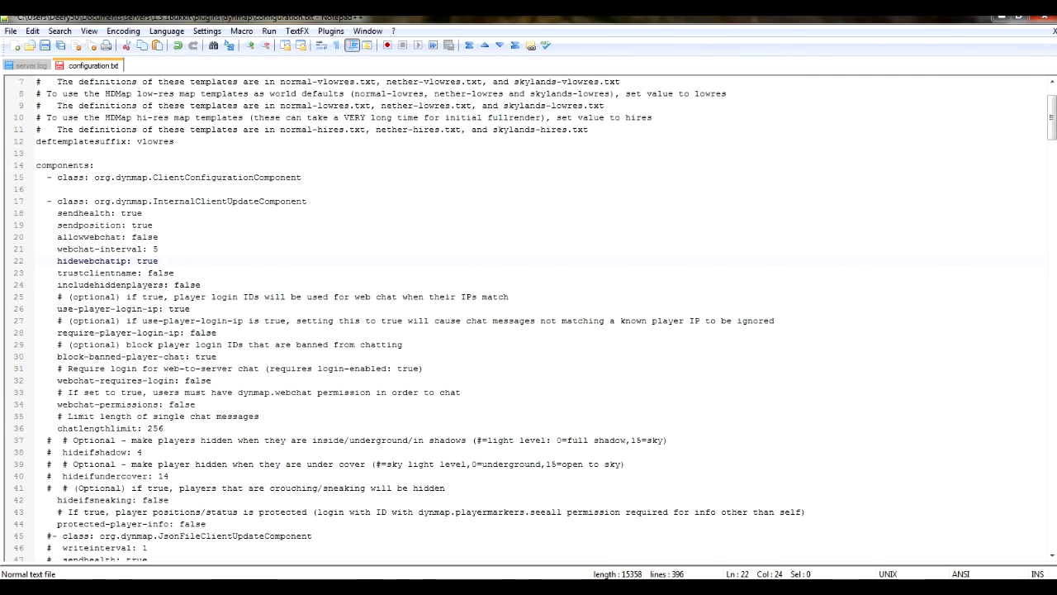
drag(158, 261, 137, 261)
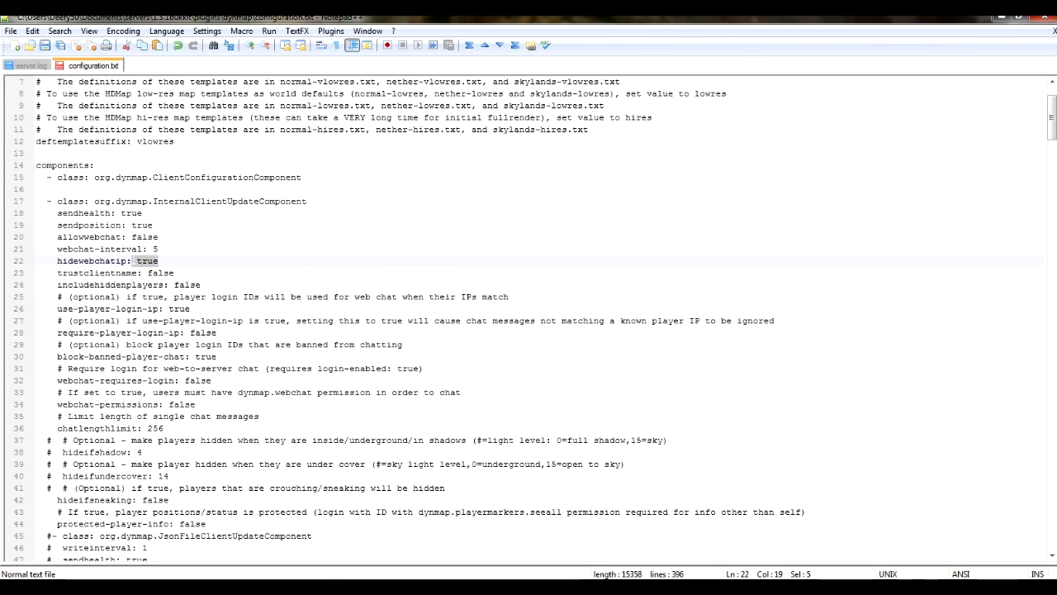
click(158, 261)
drag(158, 261, 37, 213)
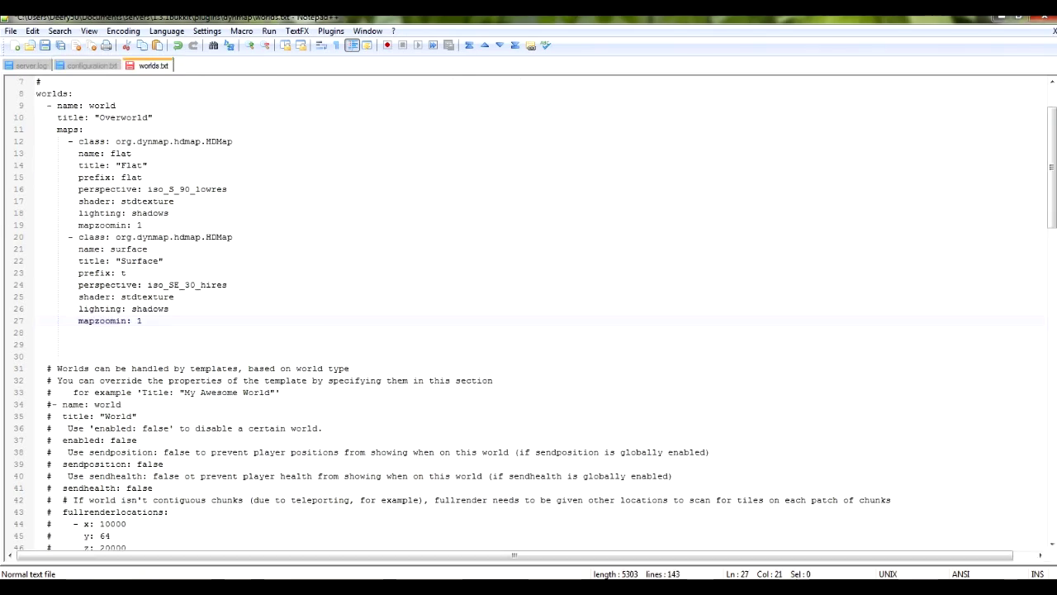
drag(1051, 397, 1052, 124)
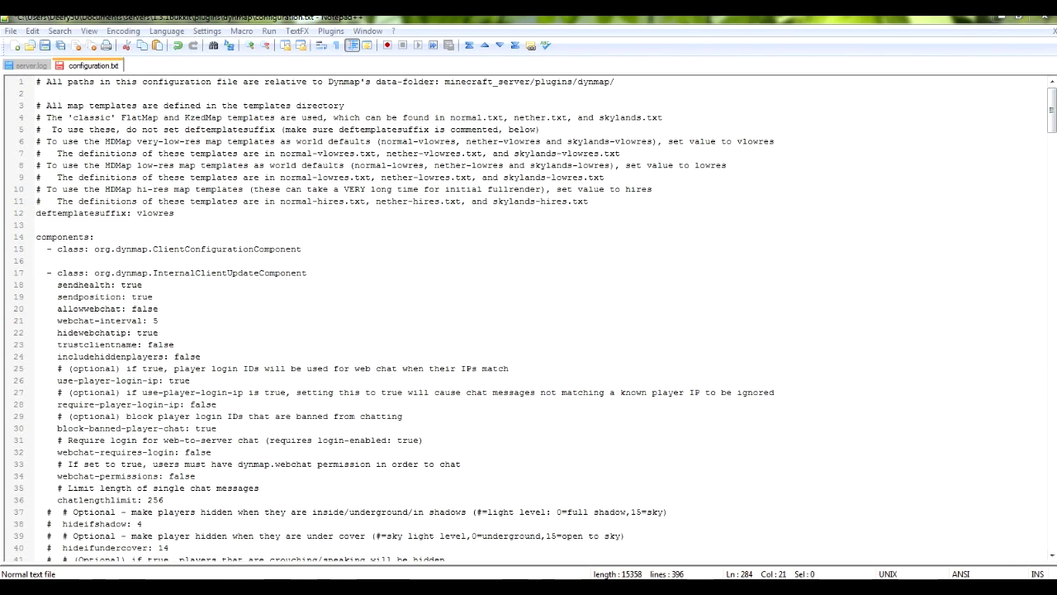
Step: Examine the optional comments on matching player login IDs and IPs for web chat under InternalClientUpdateComponent
drag(775, 392, 3, 396)
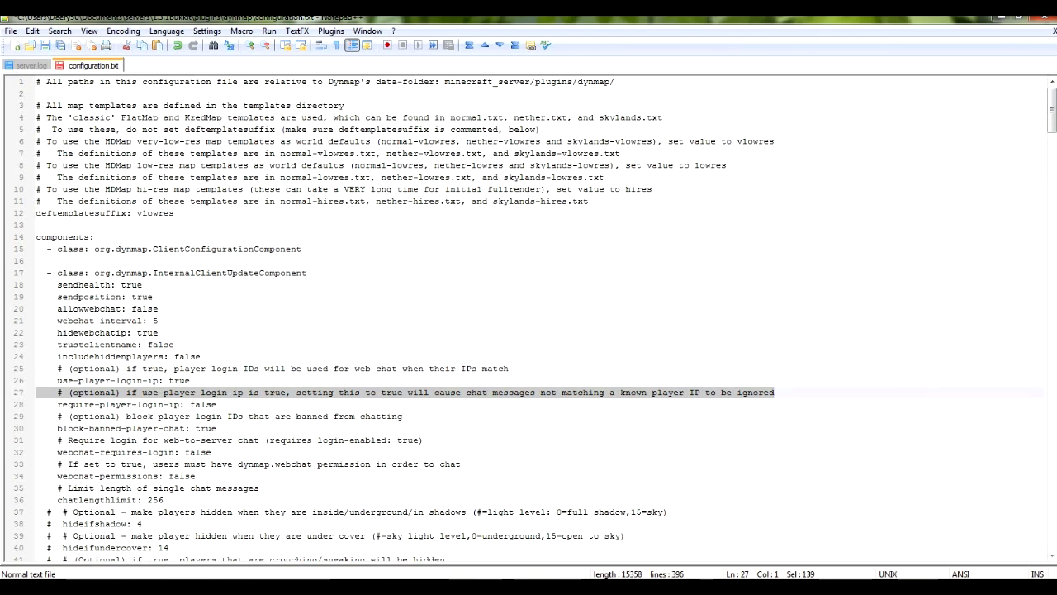
click(414, 368)
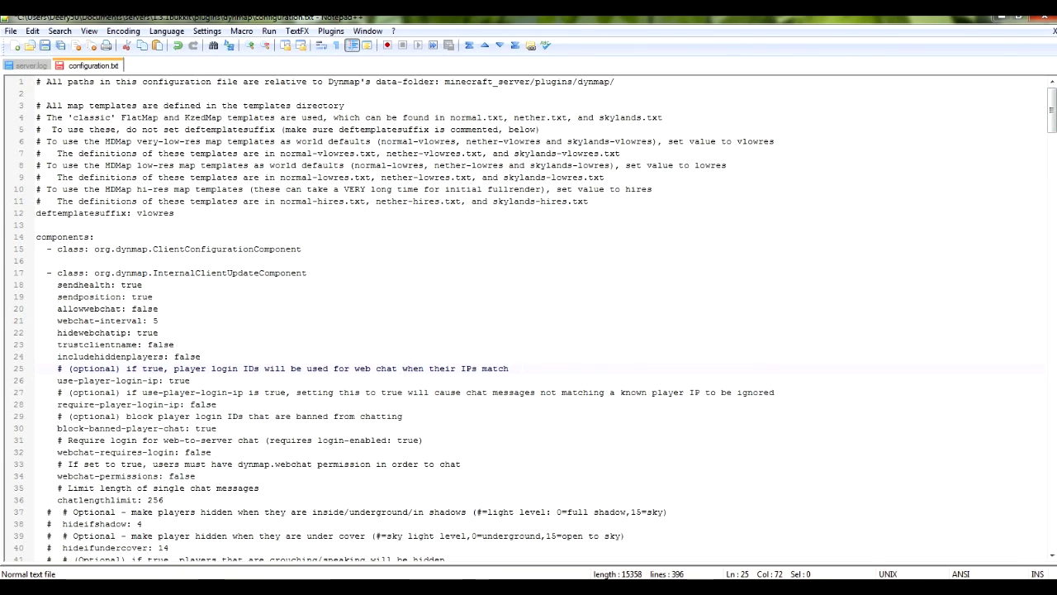
drag(524, 368, 33, 368)
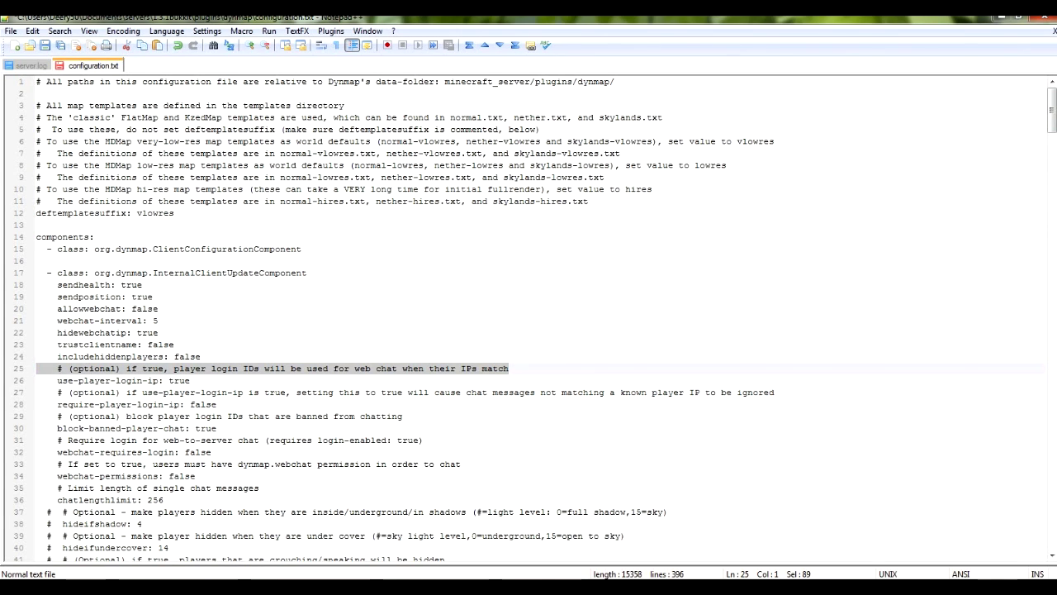
Step: Switch to the browser and open the "How to configure Dynmap" wiki page from the Dynmap forum thread in a new tab
key(alt+Tab)
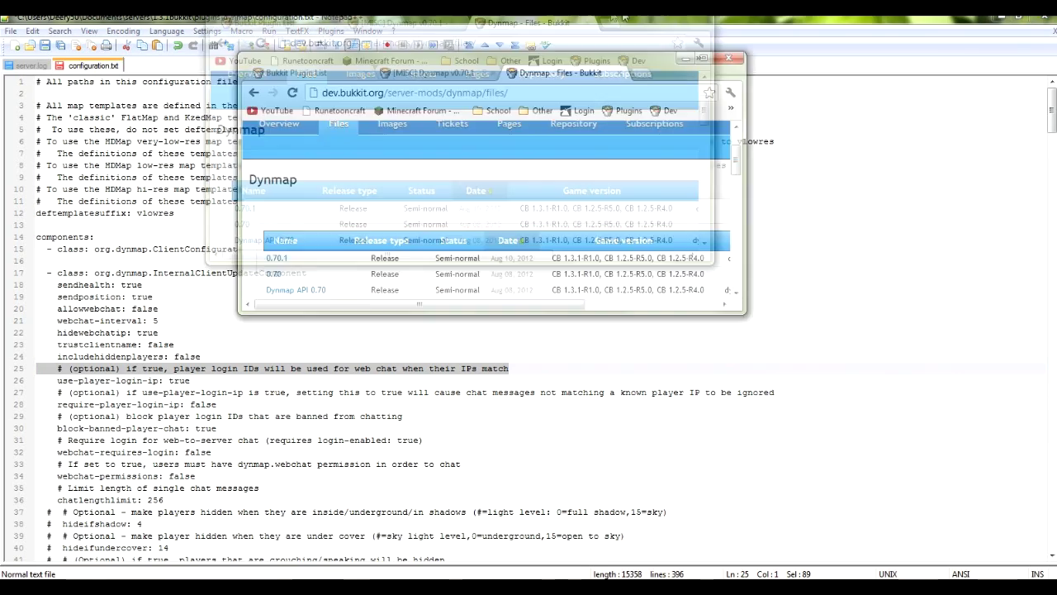
click(224, 22)
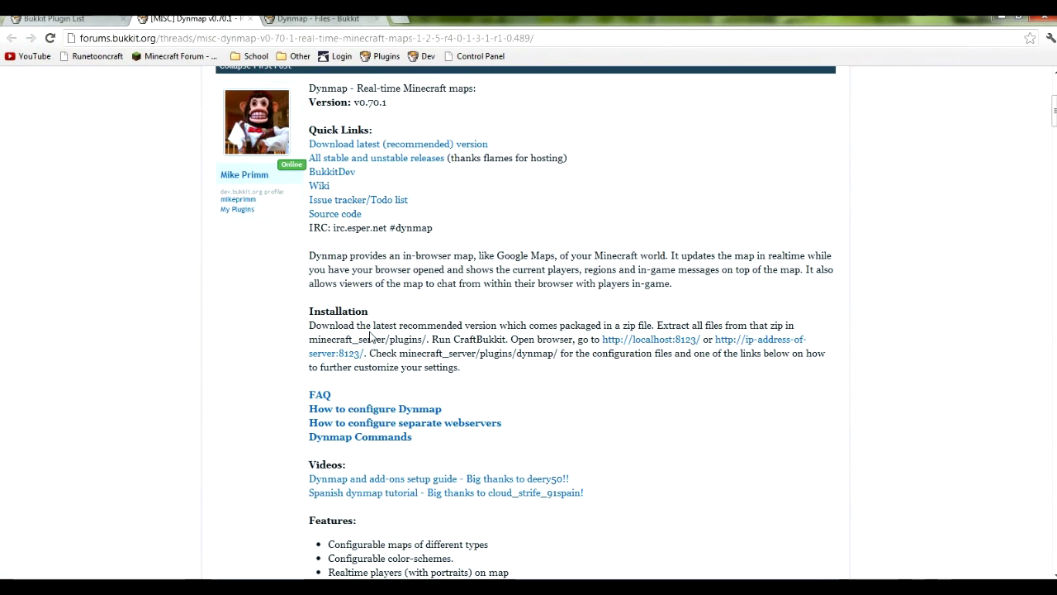
right_click(390, 412)
right_click(402, 415)
click(422, 420)
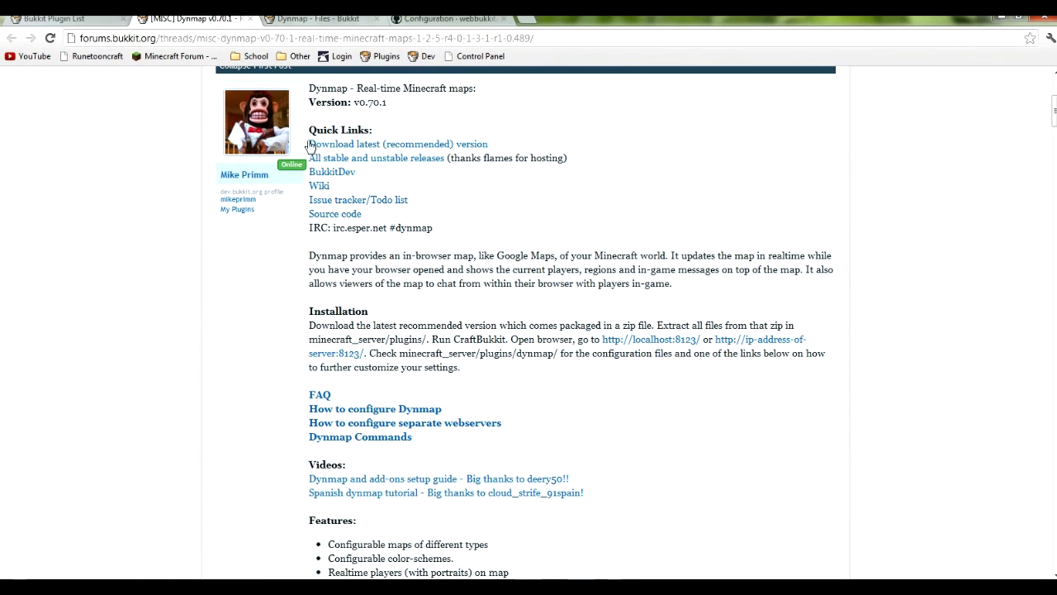
click(469, 23)
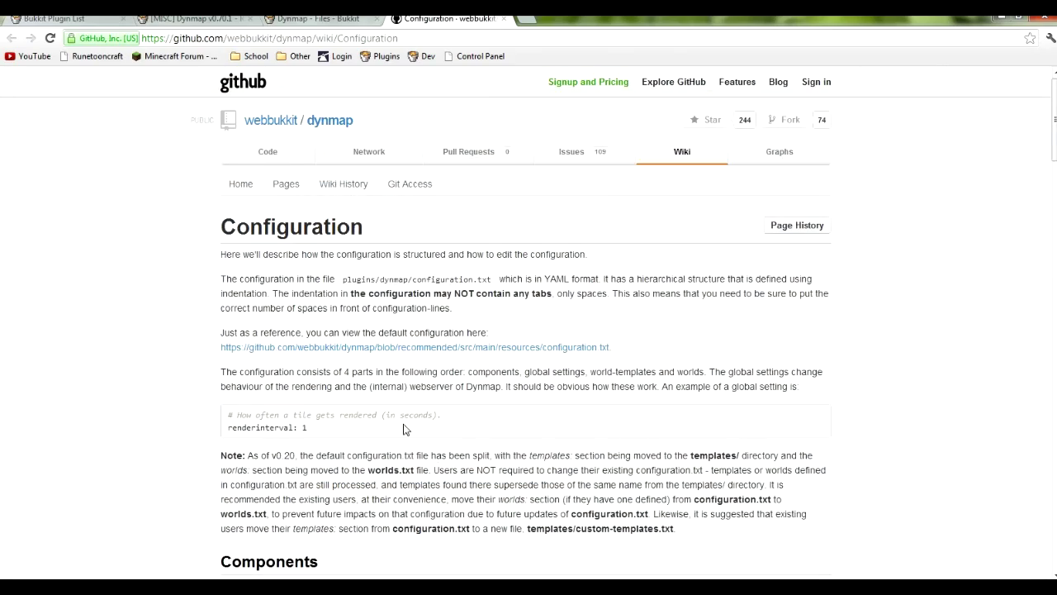
Step: Skim the wiki's Configuration page through its Components examples and put the browser away
scroll(402, 366, down, 5)
scroll(403, 368, down, 2)
scroll(402, 366, down, 1)
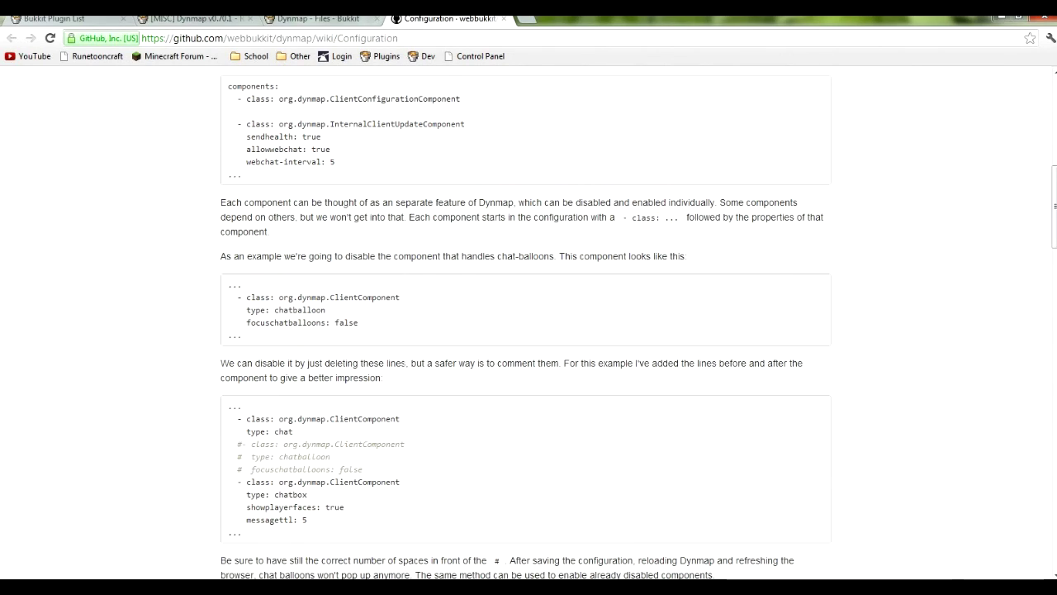
scroll(379, 378, up, 6)
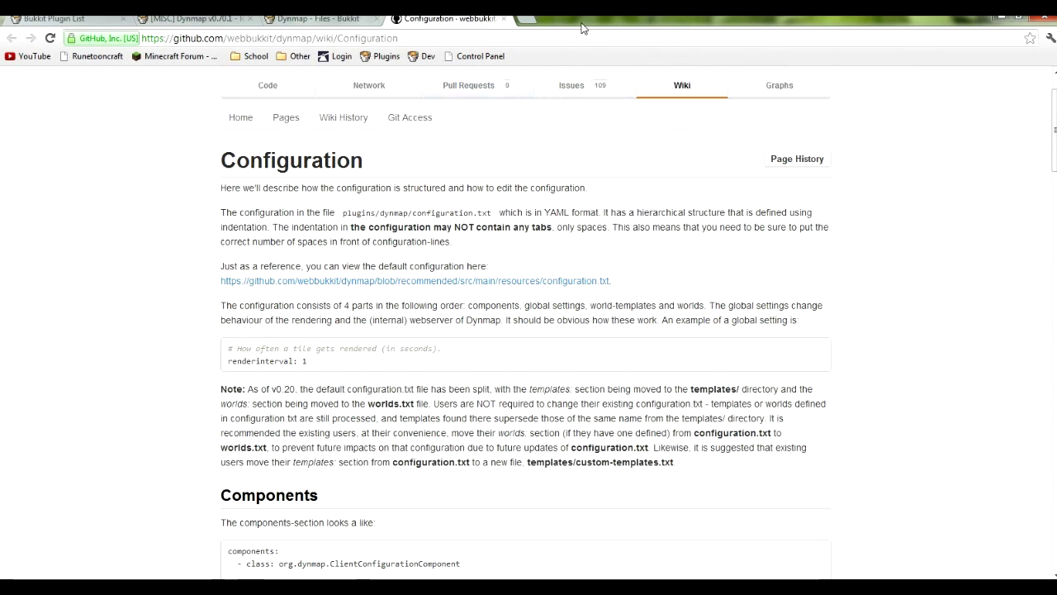
drag(590, 23, 1056, 132)
Step: Look through configuration.txt from the client components past the tile rendering, mod block and render-trigger settings to the webserver section
click(154, 320)
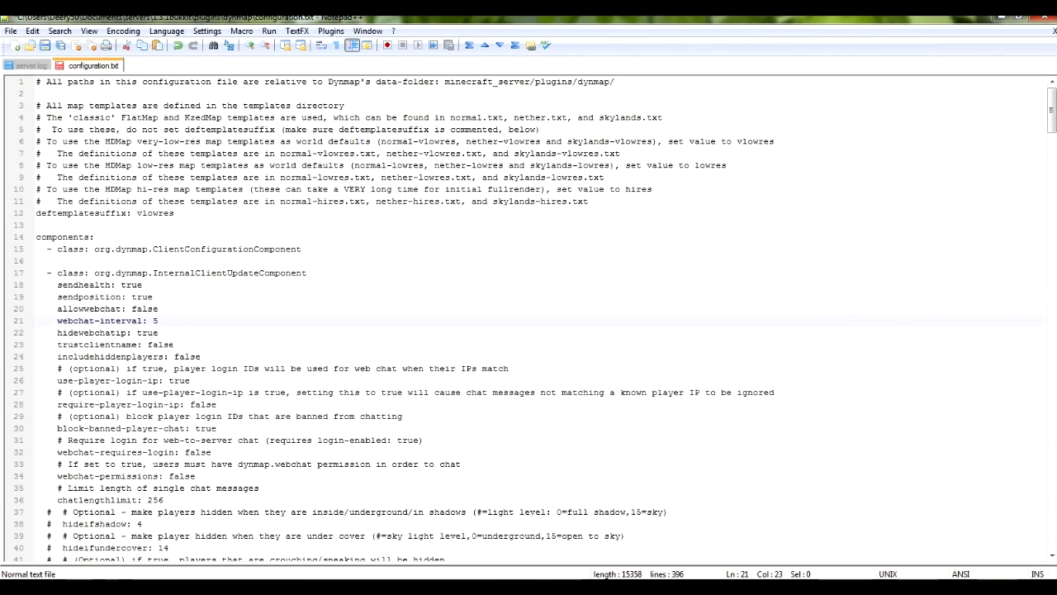
scroll(153, 320, down, 13)
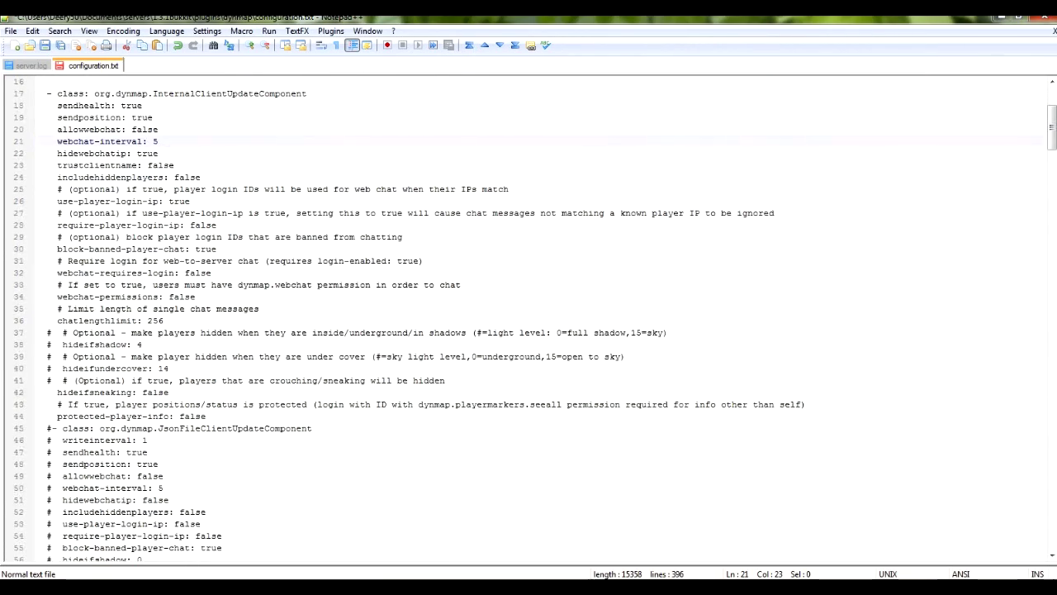
scroll(529, 320, down, 20)
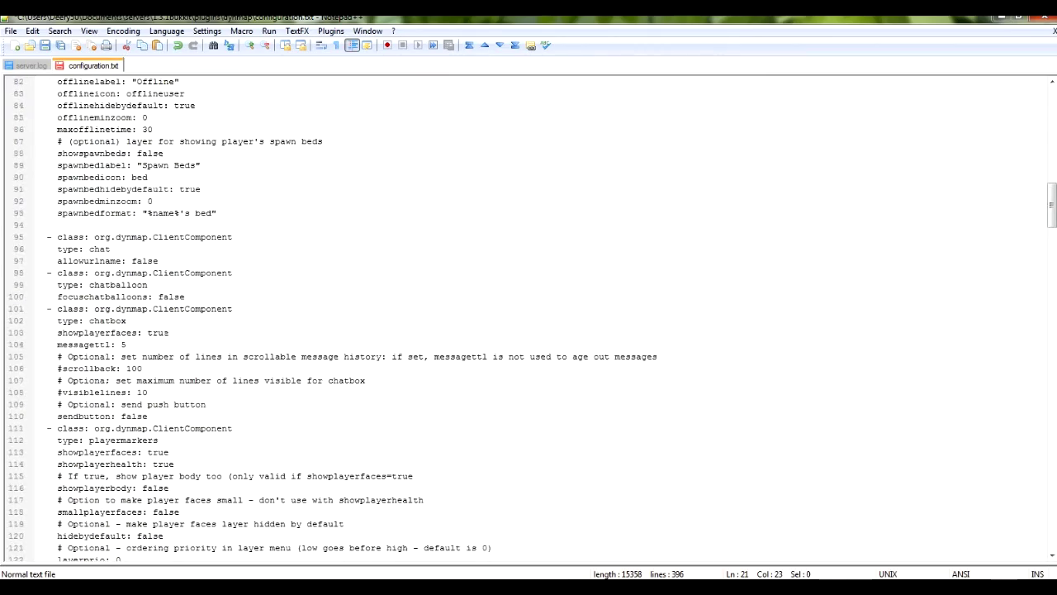
scroll(529, 320, down, 11)
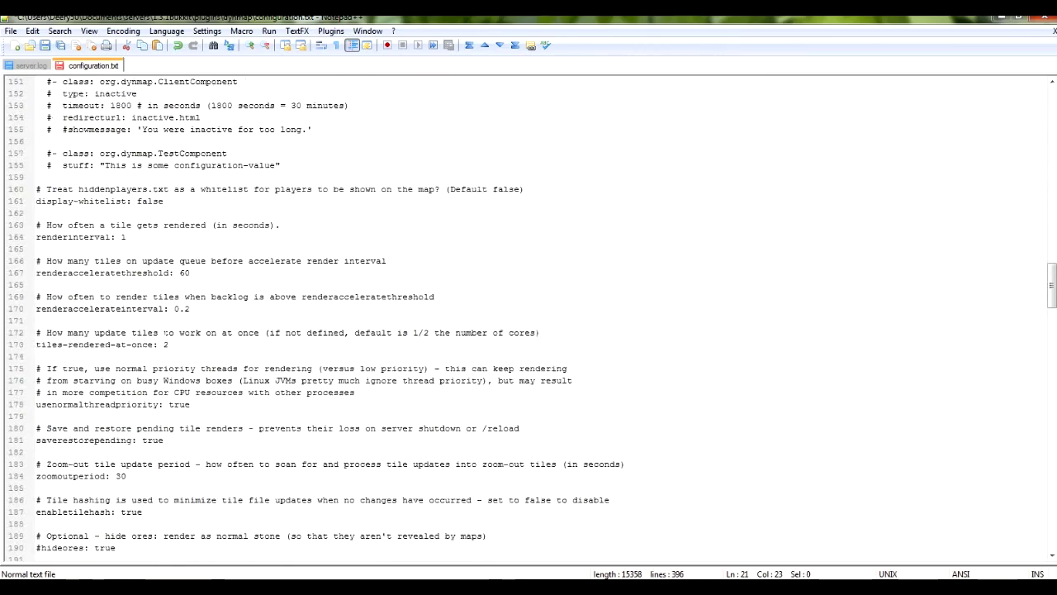
scroll(529, 319, down, 2)
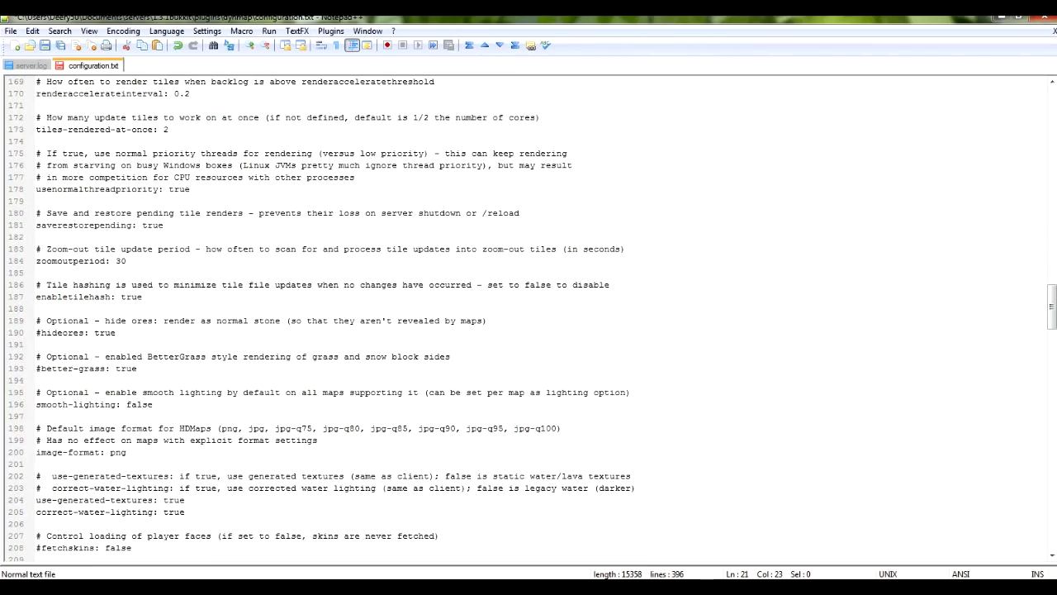
scroll(528, 320, down, 11)
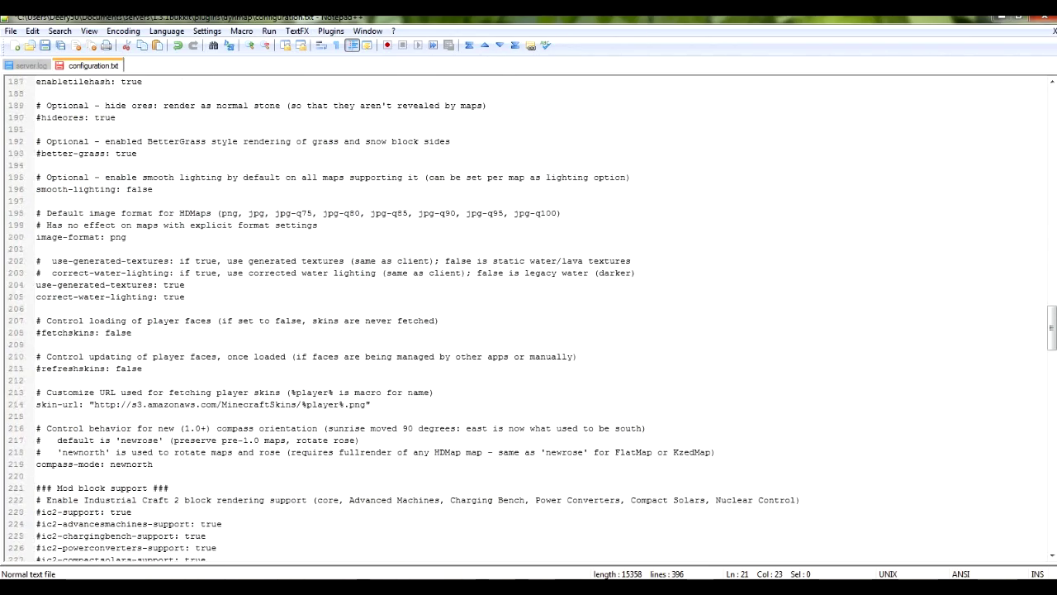
scroll(528, 320, down, 18)
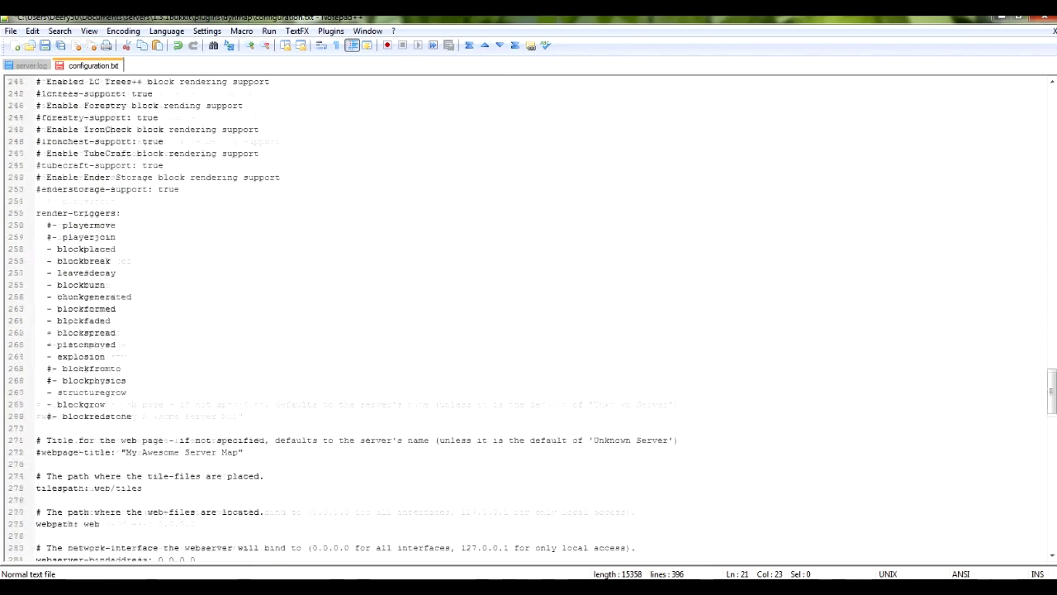
scroll(165, 332, down, 7)
scroll(164, 332, up, 3)
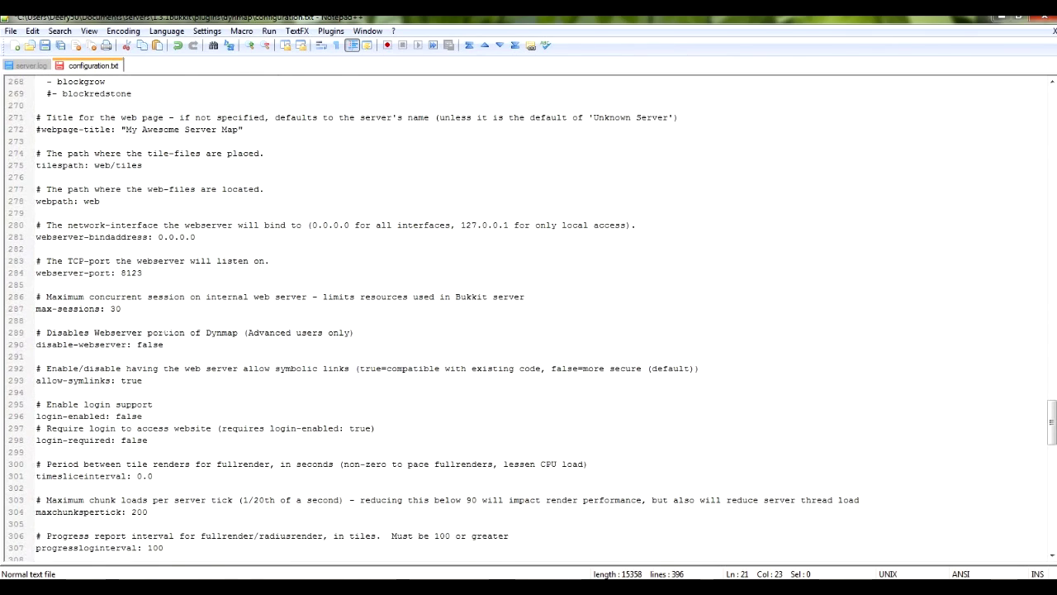
Step: Examine the webserver-port line and its port number in the webserver section of configuration.txt
drag(143, 273, 36, 273)
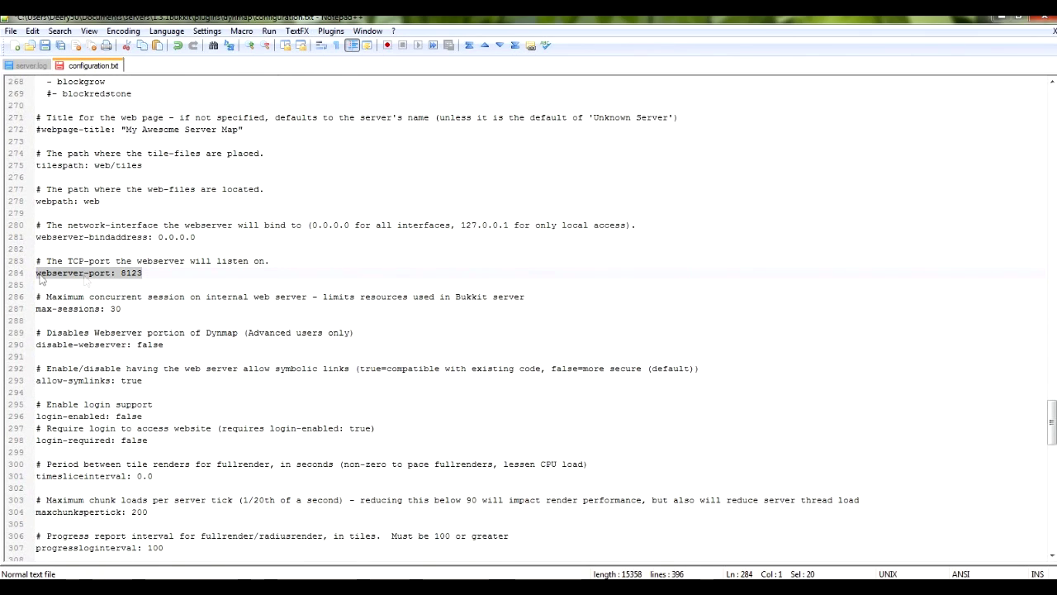
drag(142, 272, 122, 272)
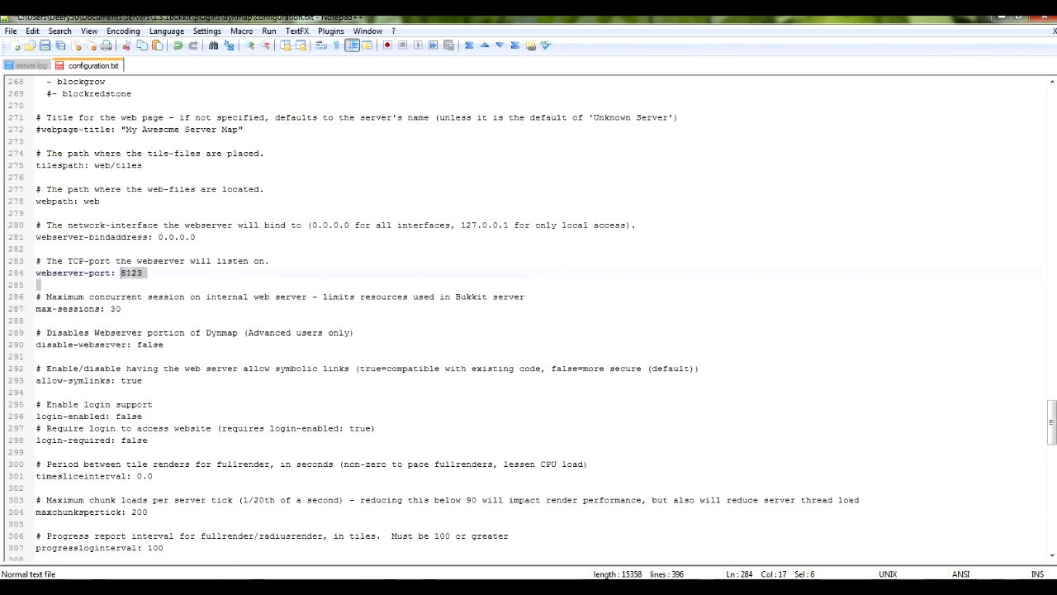
drag(122, 274, 36, 275)
click(143, 273)
drag(141, 273, 122, 272)
click(143, 272)
click(143, 274)
drag(143, 273, 122, 273)
click(144, 274)
key(ctrl+shift+Left)
scroll(528, 314, up, 5)
scroll(528, 313, down, 4)
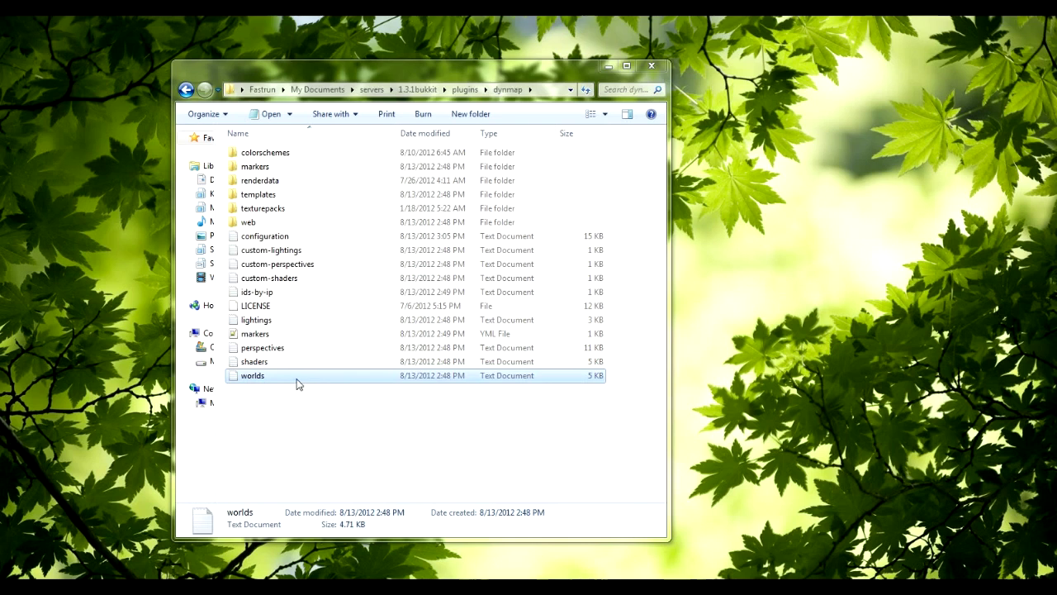
Step: Open the worlds text file from the server's plugins/dynmap folder in Notepad++
drag(308, 414, 281, 235)
click(291, 380)
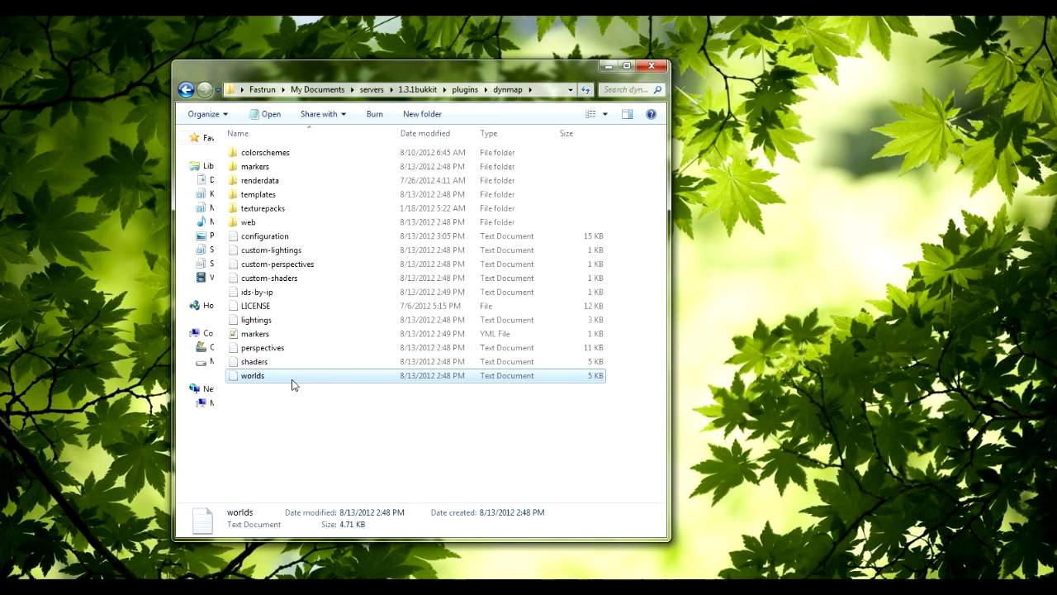
right_click(292, 382)
click(378, 108)
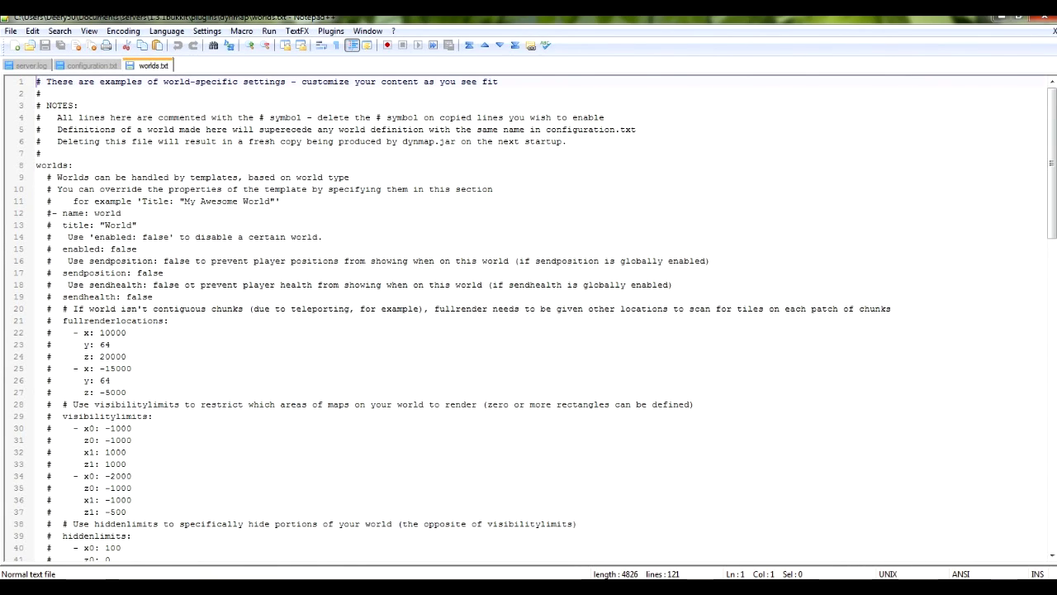
Step: Add blank lines below "worlds:" and paste a copy of the commented example world's name and title lines there
click(75, 165)
key(Return)
key(Return)
key(Return)
key(Return)
key(Return)
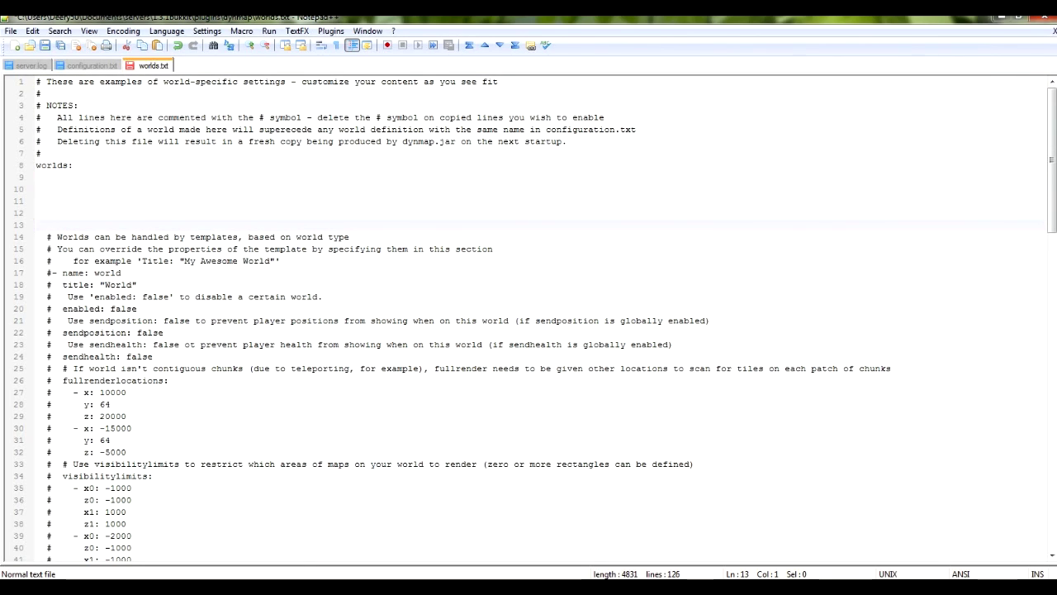
drag(137, 284, 36, 273)
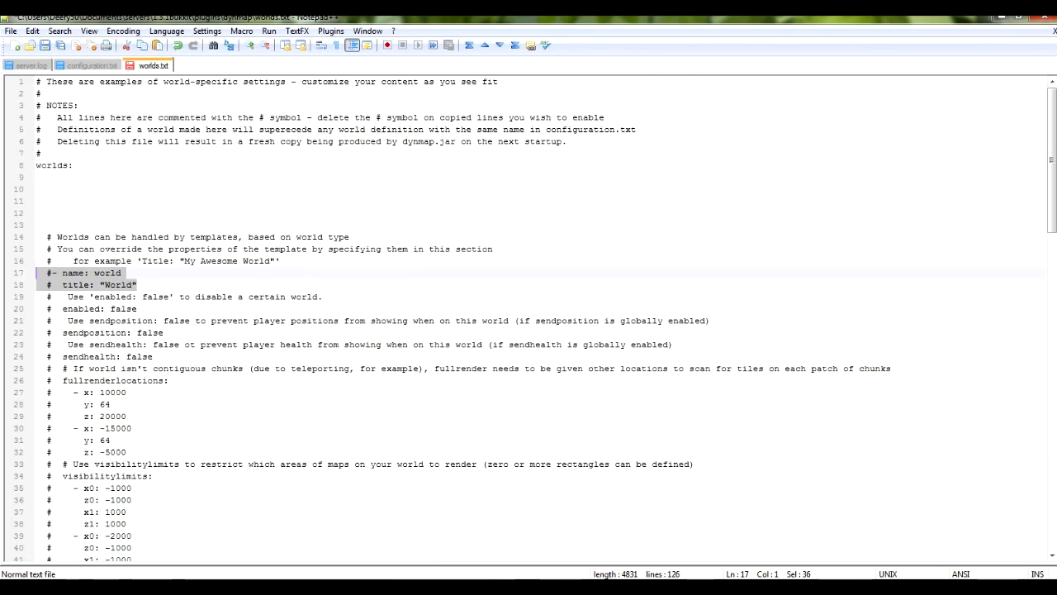
key(ctrl+c)
click(36, 177)
key(ctrl+v)
Step: Uncomment the copied name and title lines directly below "worlds:" by removing their # symbols
click(48, 177)
key(Right)
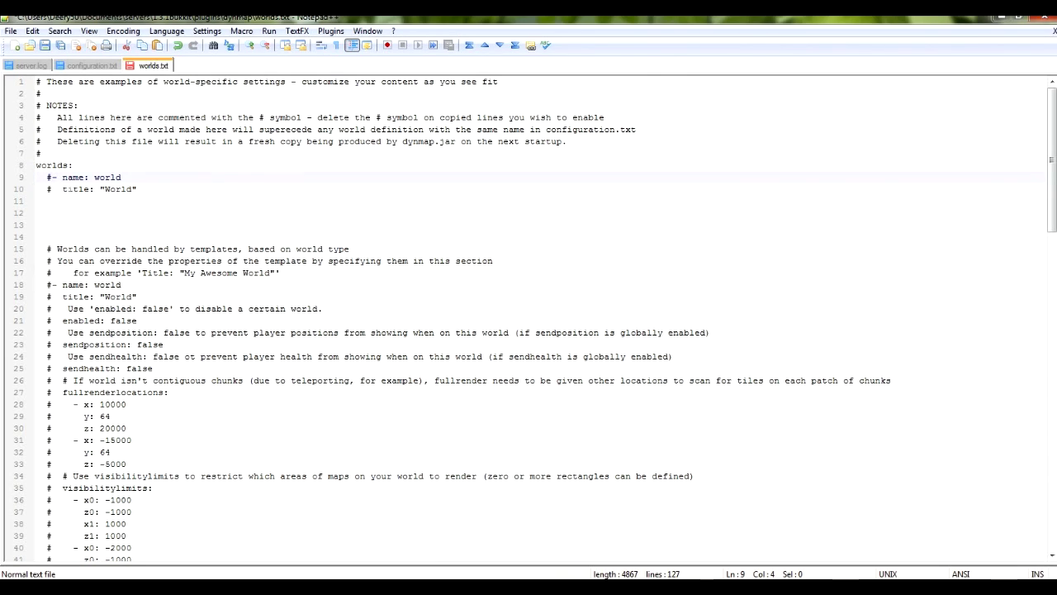
key(BackSpace)
key(Down)
key(Delete)
key(Up)
key(End)
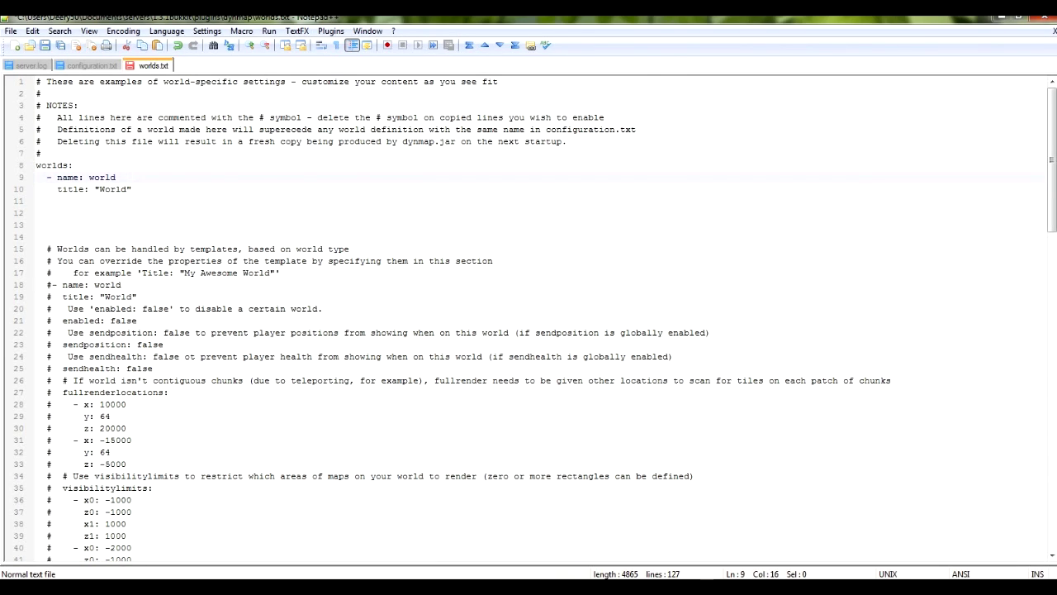
Step: Set the title of the new "world" entry to "Overworld"
drag(116, 177, 88, 177)
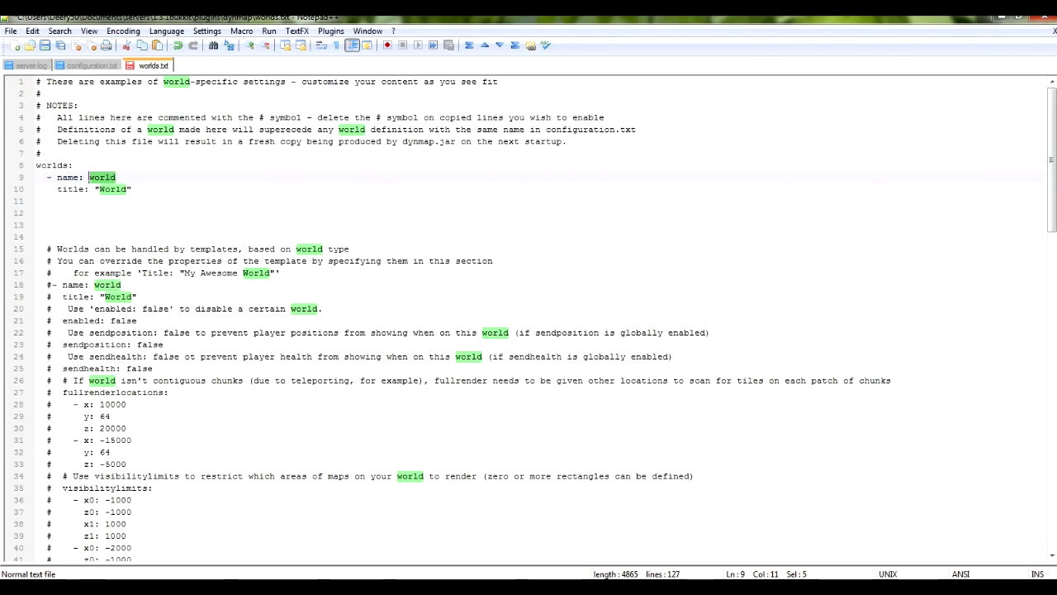
click(117, 178)
key(ctrl+shift+Left)
click(126, 190)
drag(127, 189, 99, 189)
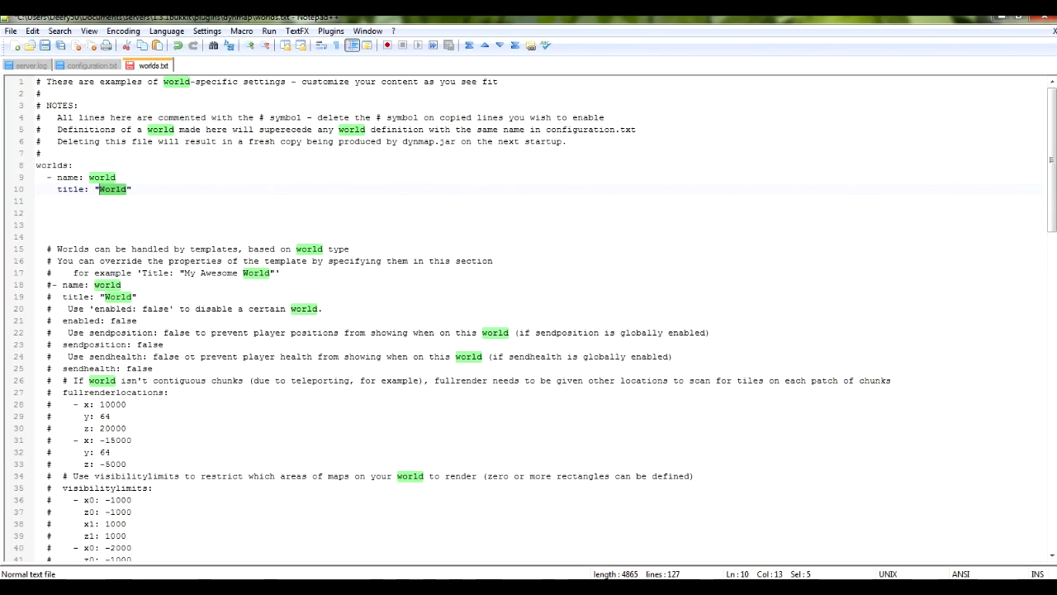
text(N)
text(verw)
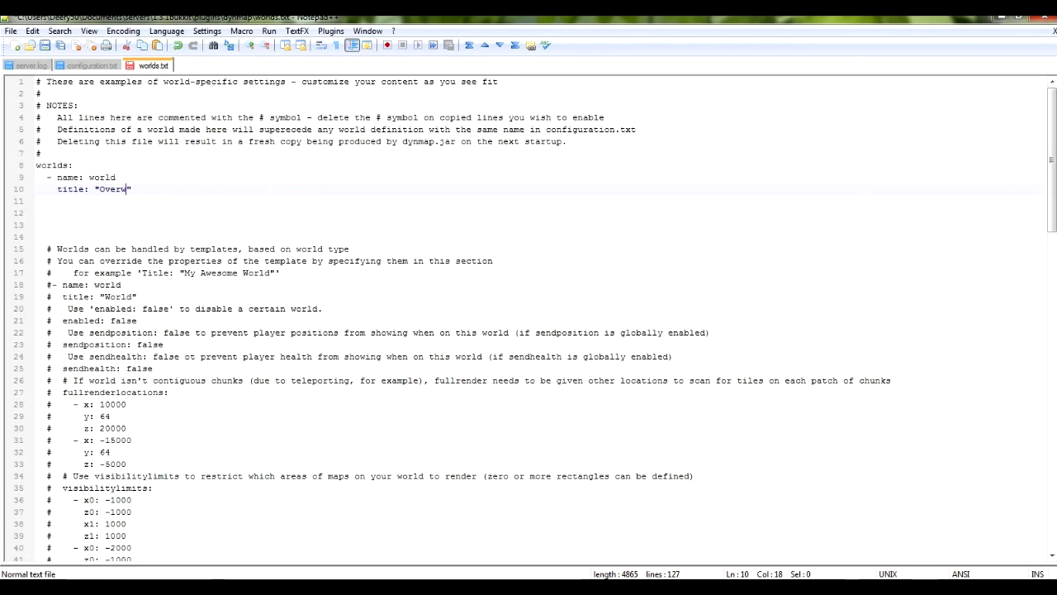
text(orld)
Step: Review the name and title values of the new world entry in worlds.txt
double_click(147, 189)
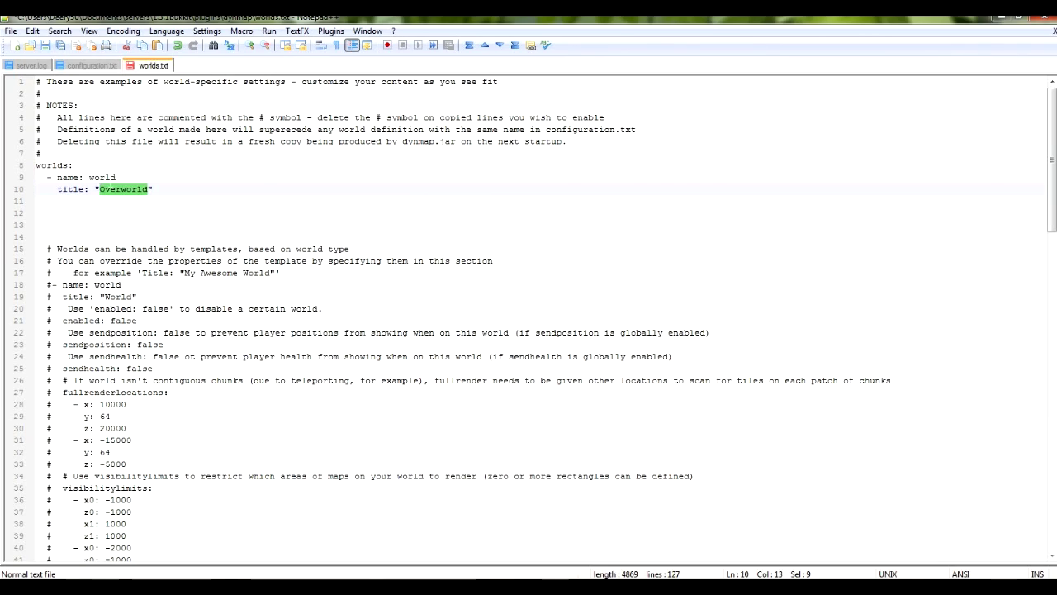
click(116, 177)
drag(116, 176, 89, 177)
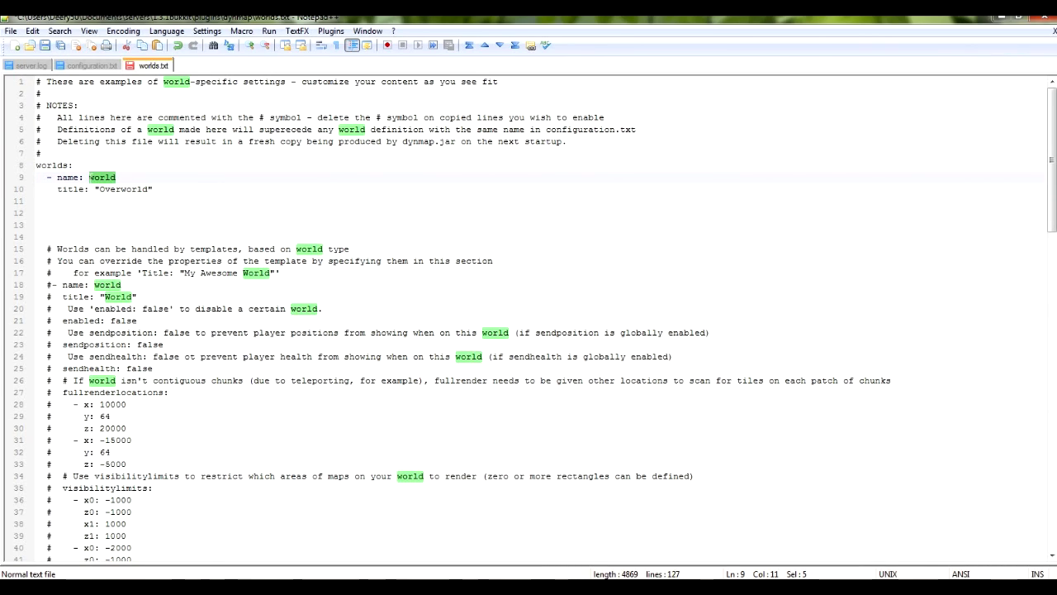
click(155, 189)
click(160, 201)
click(170, 178)
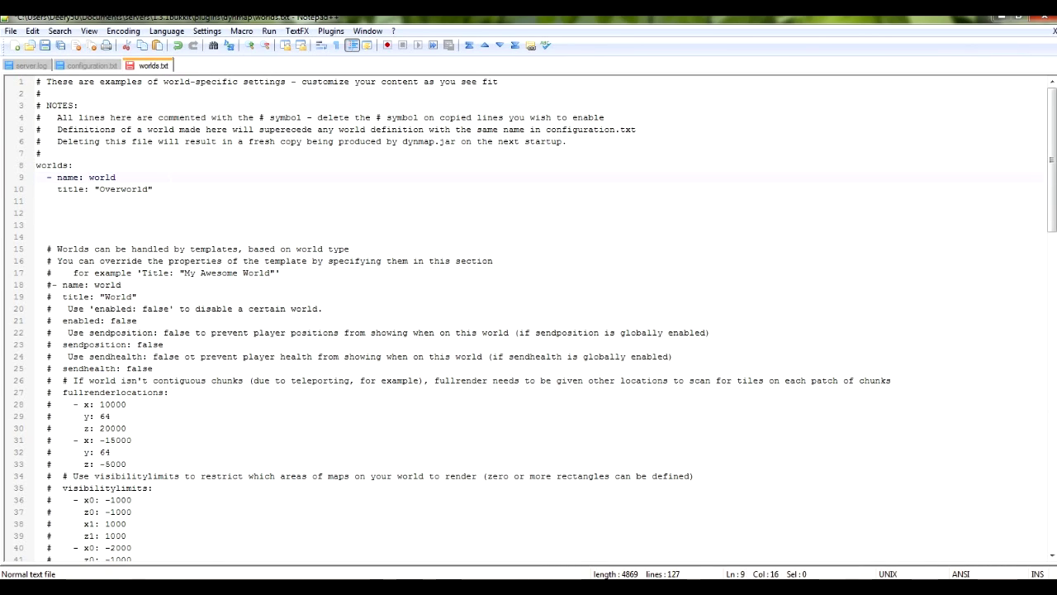
click(156, 189)
Step: Copy the commented example world's maps section, with its flat, surface and cave maps, to directly below the "Overworld" title line
scroll(155, 189, down, 5)
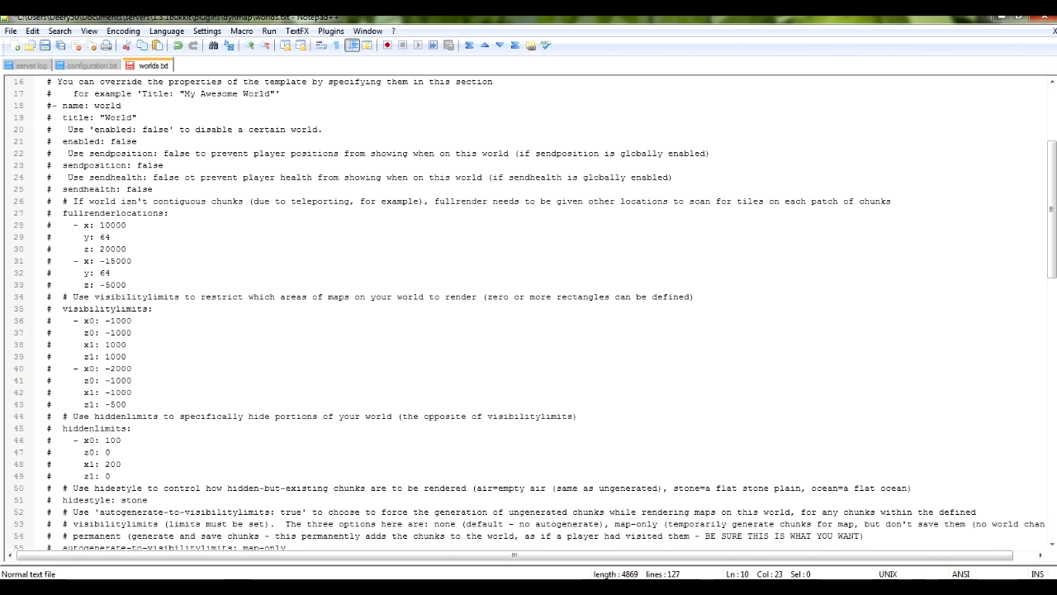
scroll(528, 313, down, 12)
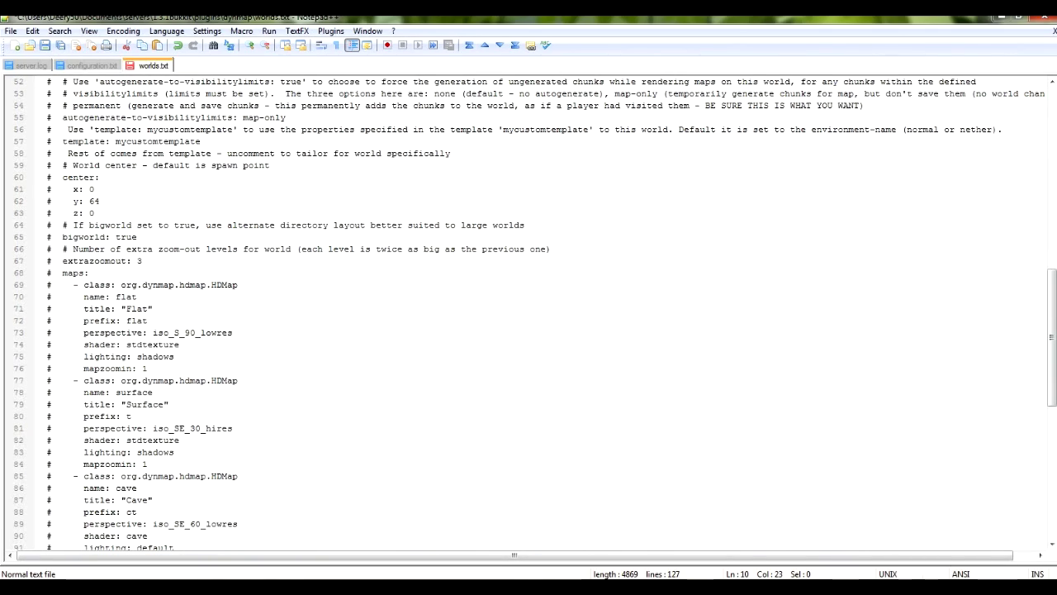
click(40, 272)
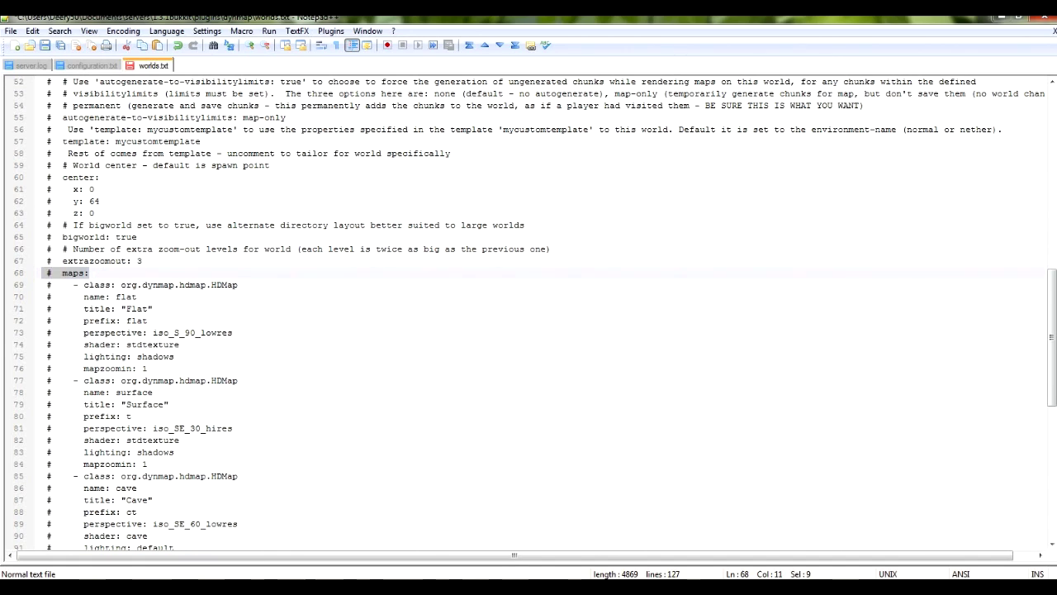
click(39, 272)
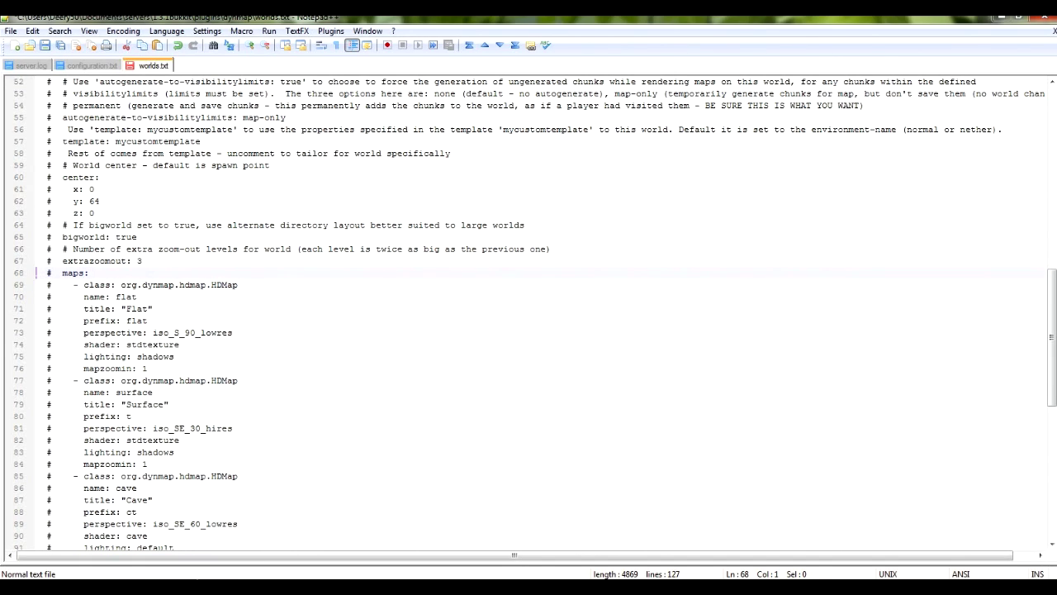
scroll(105, 320, down, 5)
drag(38, 273, 147, 380)
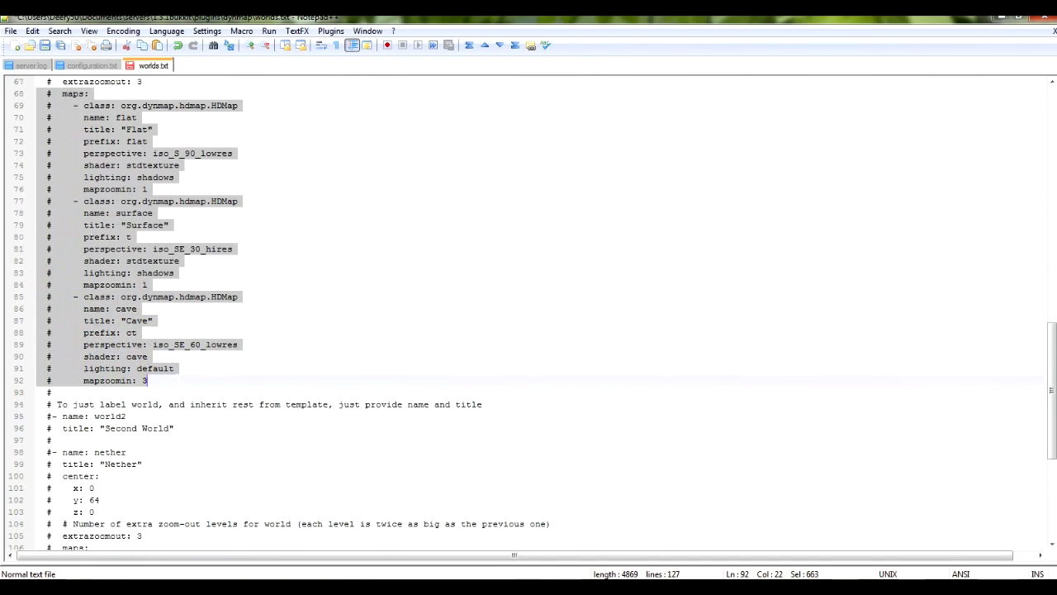
scroll(176, 369, up, 12)
scroll(176, 369, up, 10)
click(40, 204)
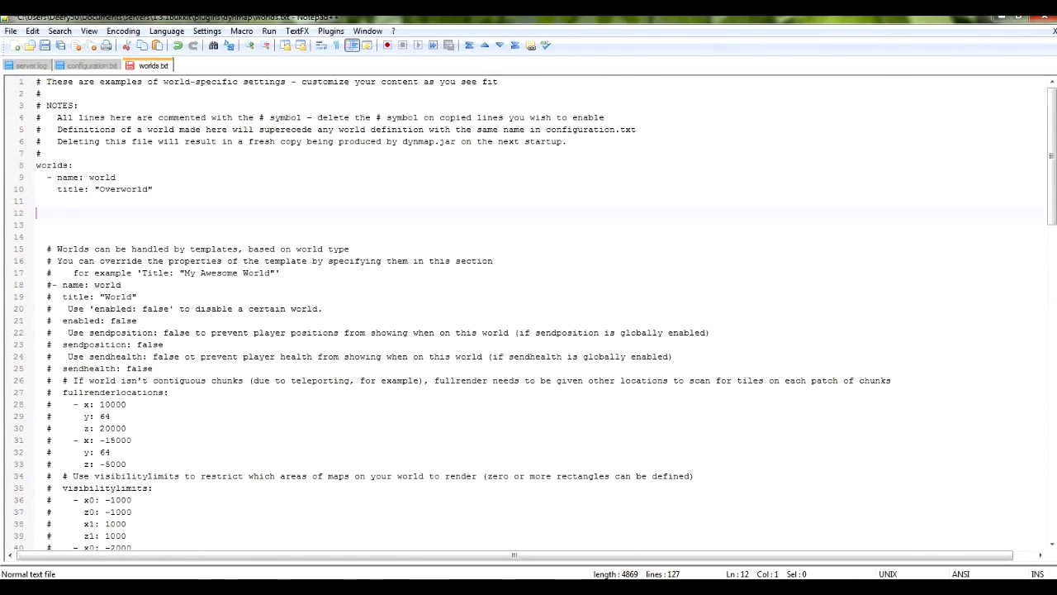
key(ctrl+v)
Step: Uncomment every line of the copied maps section by removing the # symbols, aligning "maps:" with the title line
click(46, 201)
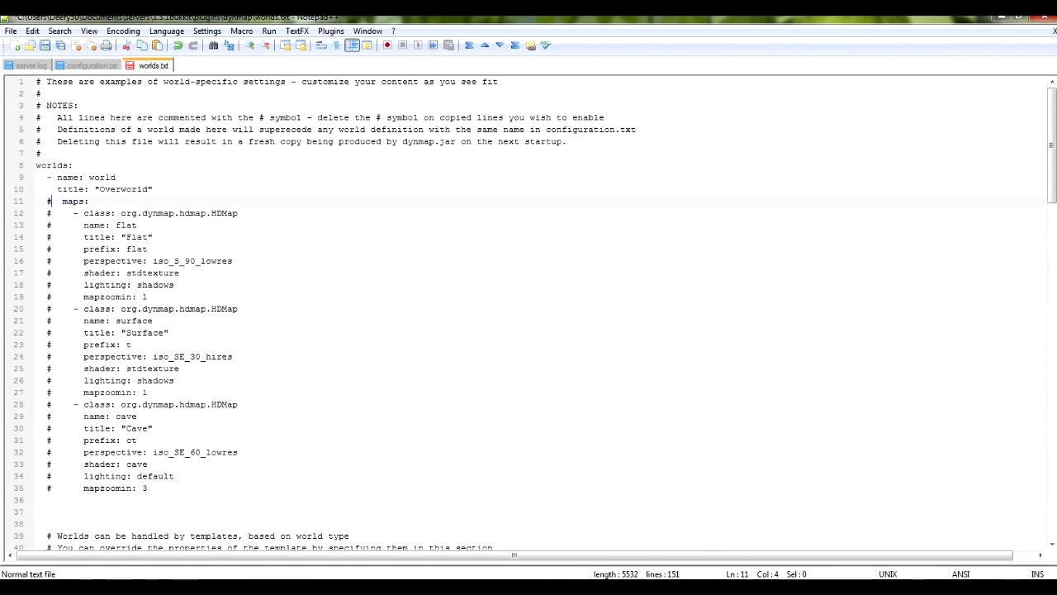
key(Delete)
key(Down)
key(Delete)
key(Down)
key(Delete)
key(Down)
key(Delete)
key(Down)
key(Delete)
key(Down)
key(Delete)
key(Down)
key(Delete)
key(Down)
key(Delete)
key(Down)
key(Delete)
key(Down)
key(Delete)
key(Down)
key(Delete)
key(Down)
key(Delete)
key(Down)
key(Delete)
key(Down)
key(Delete)
key(Down)
key(Delete)
key(Down)
key(Delete)
key(Down)
key(Delete)
key(Down)
key(Delete)
key(Down)
key(Delete)
key(Down)
key(Delete)
key(Down)
key(Delete)
key(Down)
key(Delete)
key(Down)
key(Delete)
key(Down)
key(Delete)
key(Down)
key(Delete)
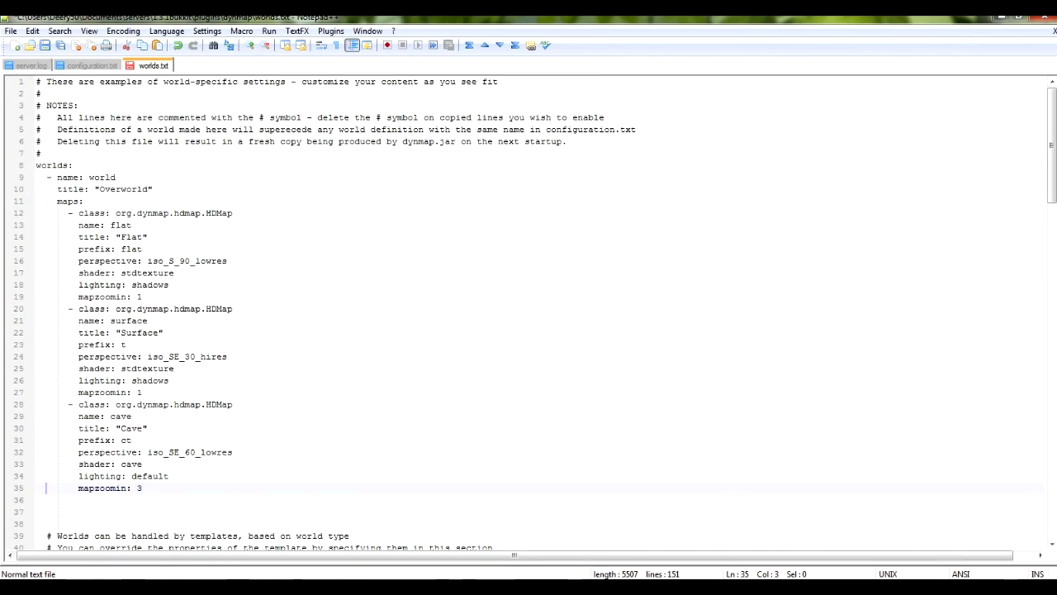
Step: Delete the whole cave map definition from the Overworld entry's maps section
key(End)
key(shift+Up)
key(shift+Up)
key(shift+Up)
key(shift+Up)
key(shift+Up)
key(shift+Up)
key(shift+Up)
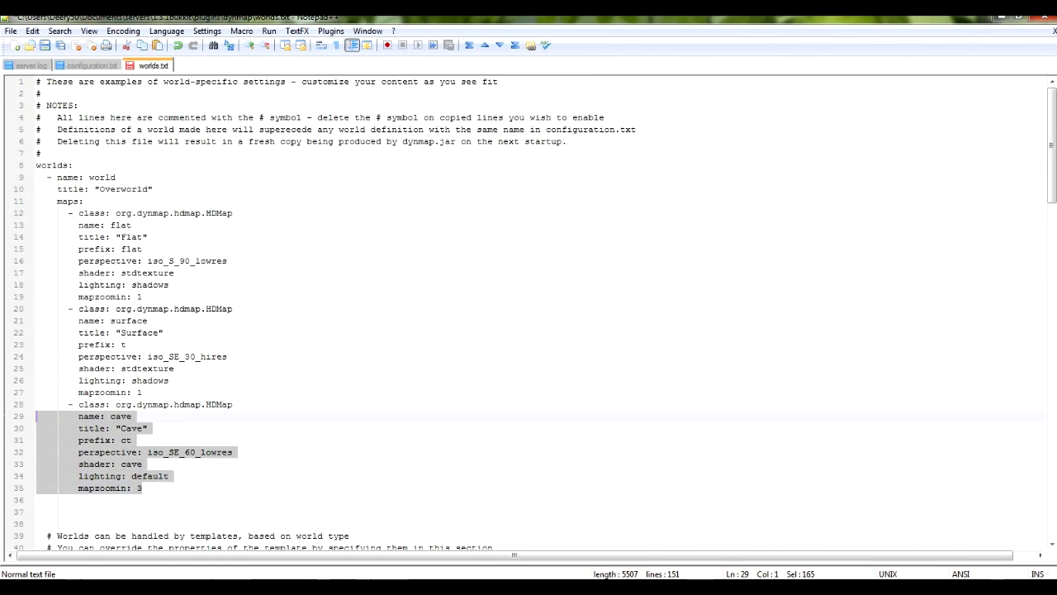
key(shift+Home)
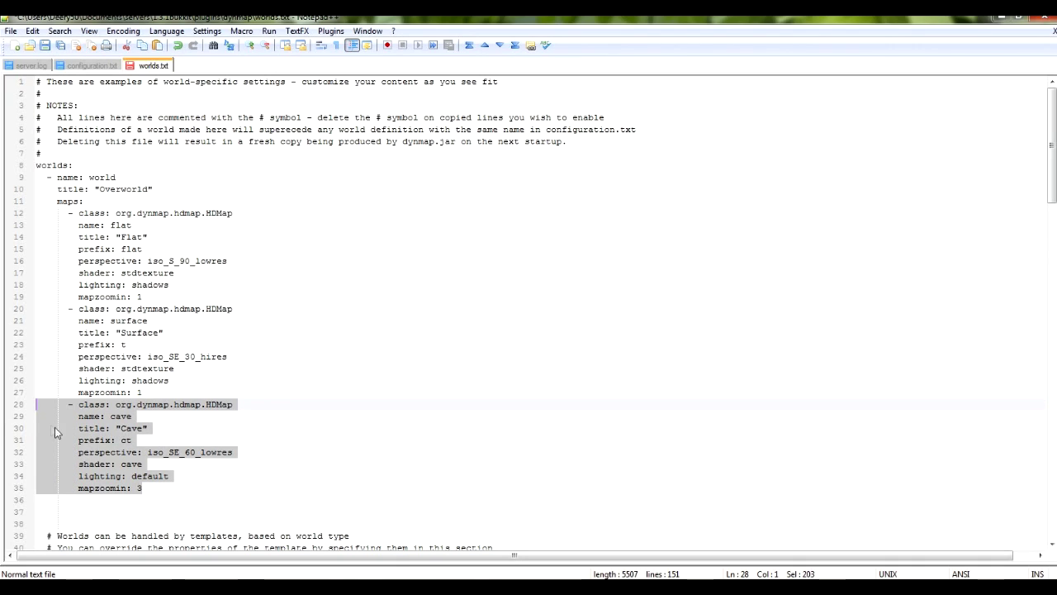
key(Delete)
key(BackSpace)
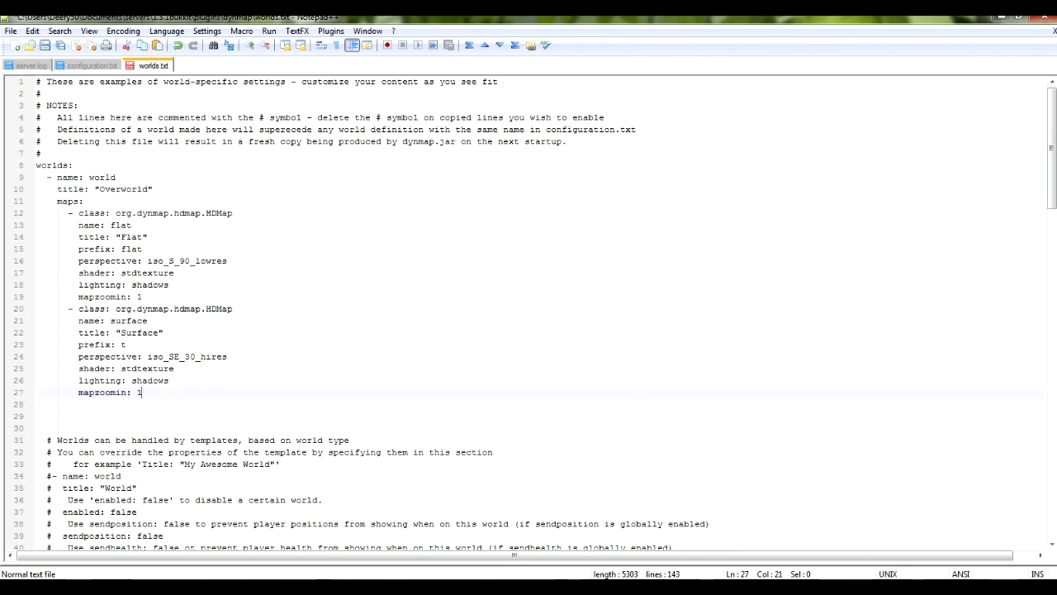
Step: Examine the flat and surface map definitions in the Overworld entry
drag(142, 392, 37, 213)
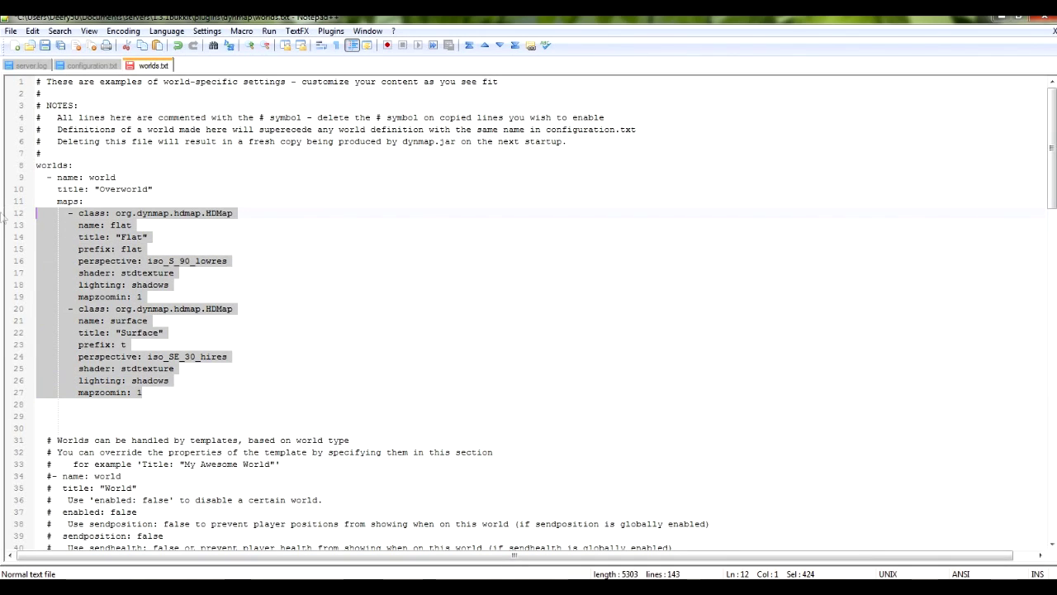
click(152, 392)
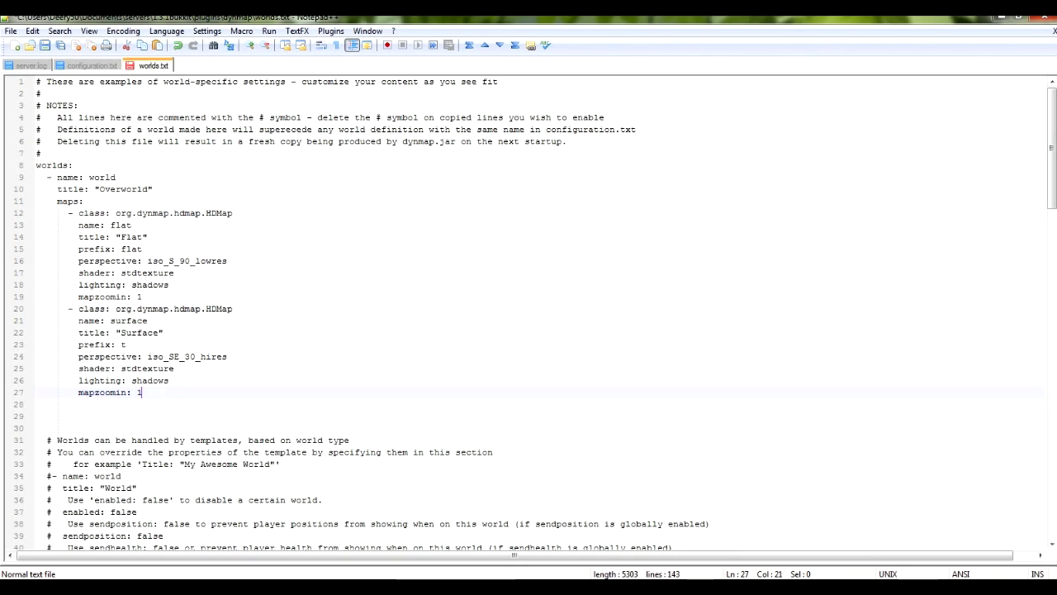
scroll(529, 314, down, 1)
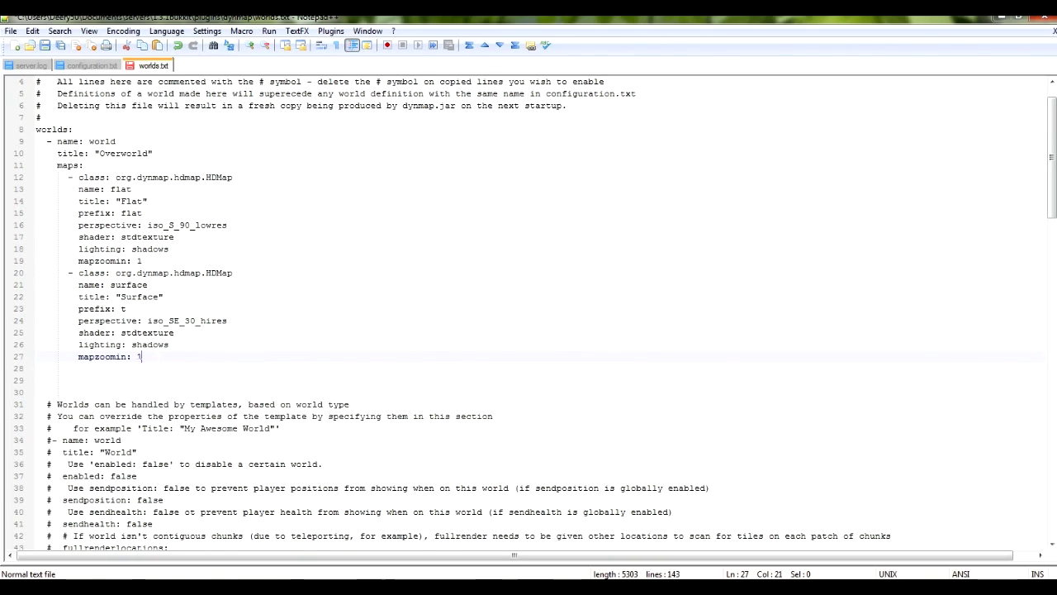
drag(142, 355, 3, 183)
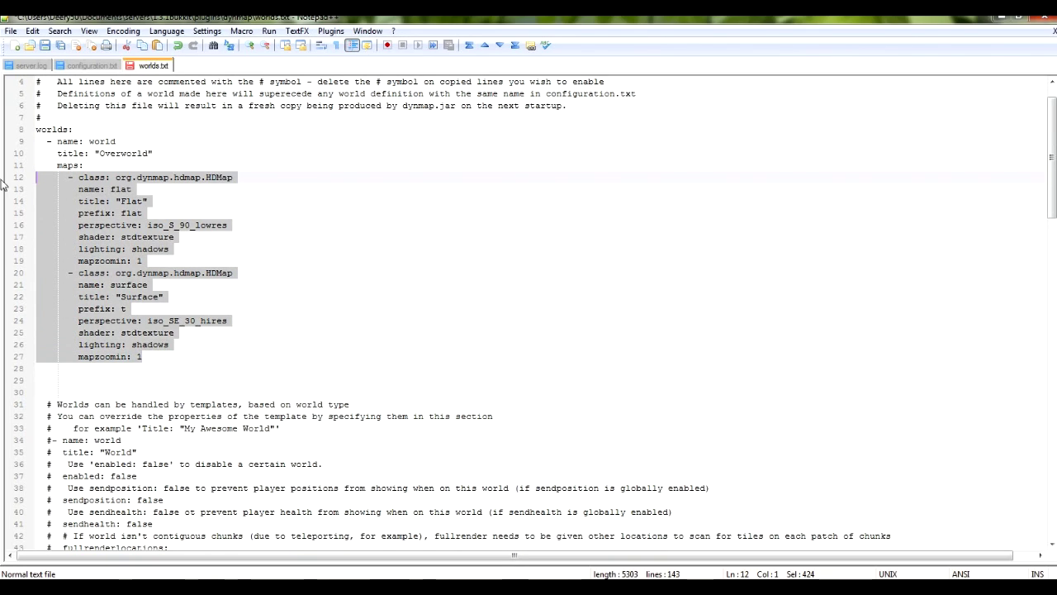
click(142, 356)
drag(142, 356, 2, 177)
click(142, 356)
mouse_move(142, 355)
mouse_down()
mouse_move(37, 273)
mouse_move(37, 177)
mouse_move(36, 332)
mouse_move(142, 356)
mouse_move(36, 274)
mouse_move(141, 356)
mouse_up()
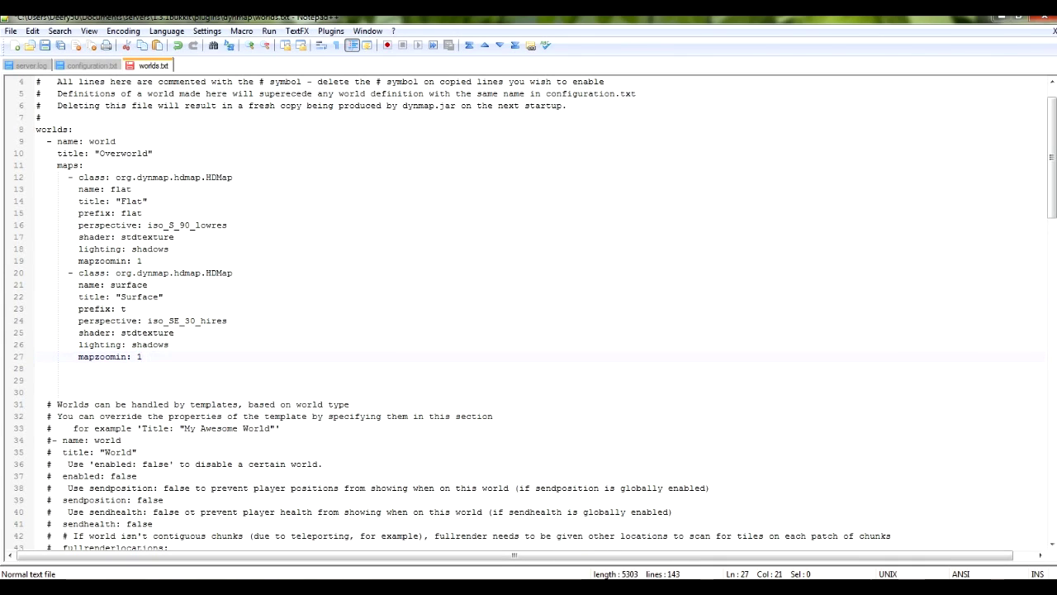
Step: Examine the commented center setting and its x, y and z coordinates in the example world
scroll(529, 314, down, 1)
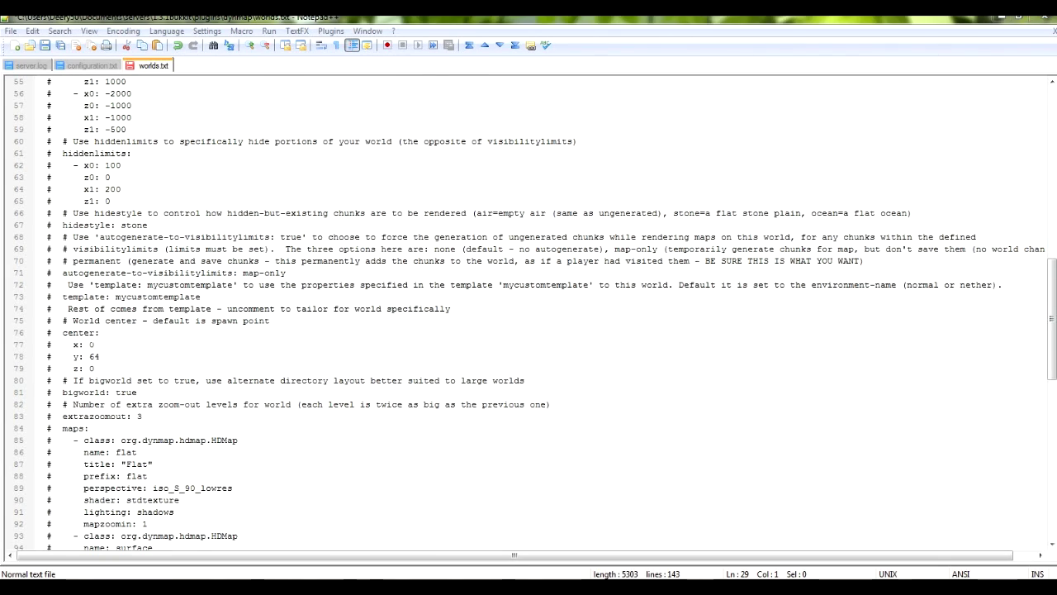
click(101, 332)
scroll(529, 314, down, 6)
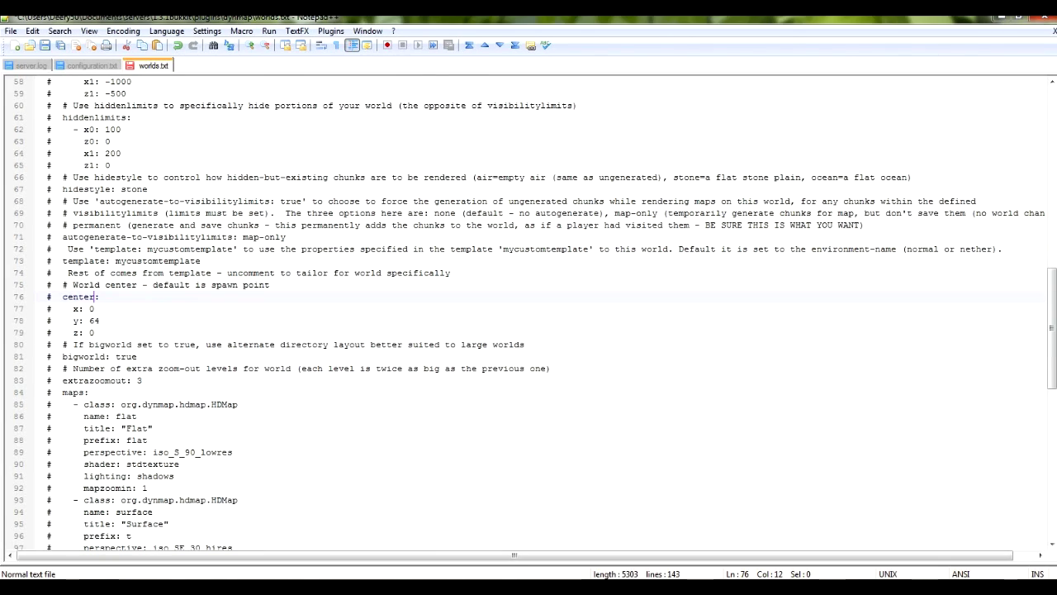
scroll(528, 330, down, 5)
scroll(528, 330, up, 7)
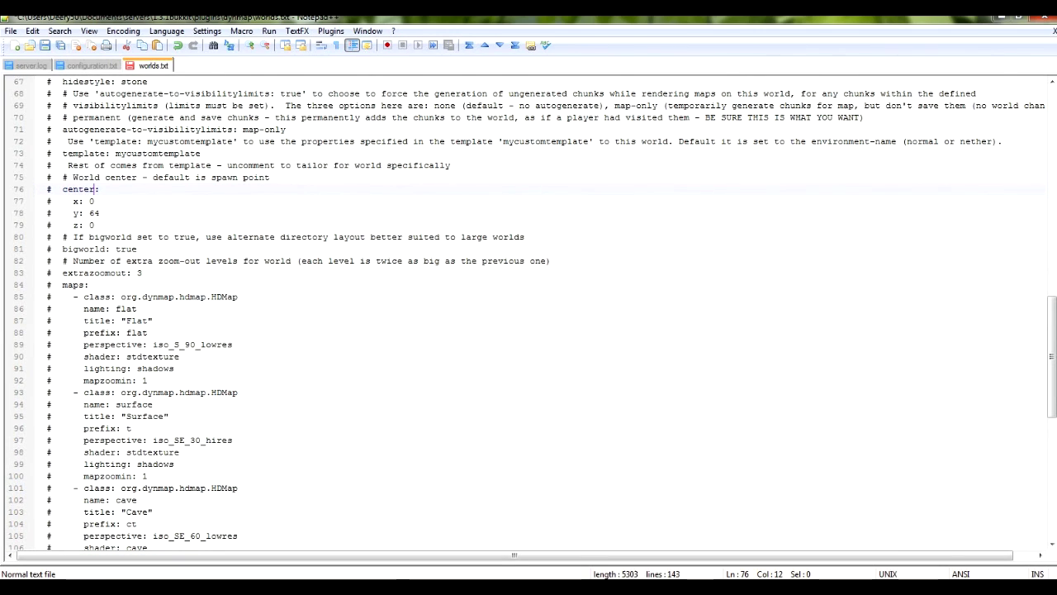
scroll(103, 240, up, 2)
drag(96, 297, 5, 261)
scroll(69, 364, up, 2)
drag(95, 369, 52, 345)
shift+click(37, 332)
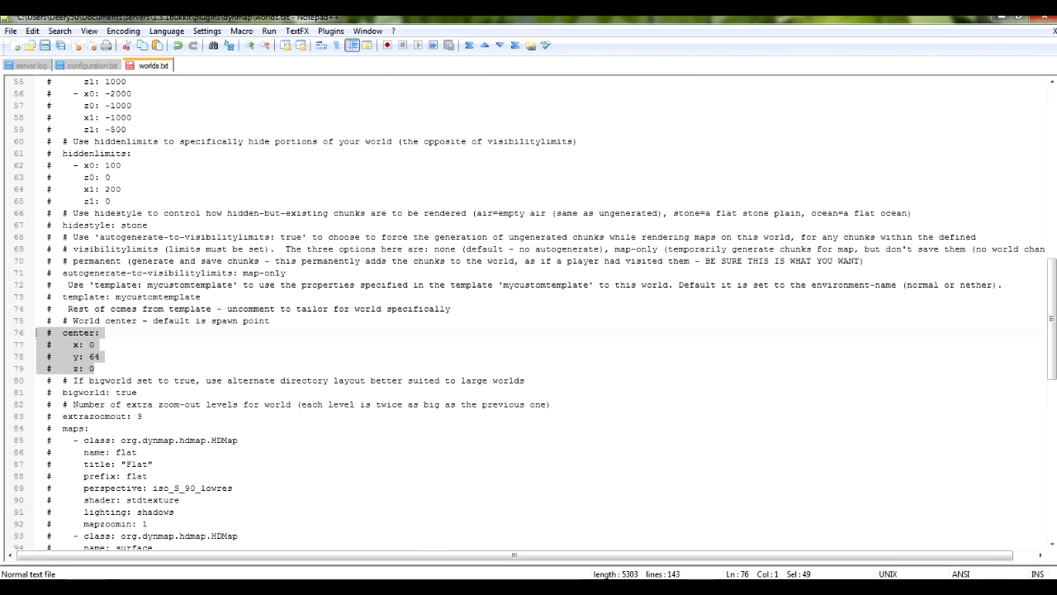
click(101, 357)
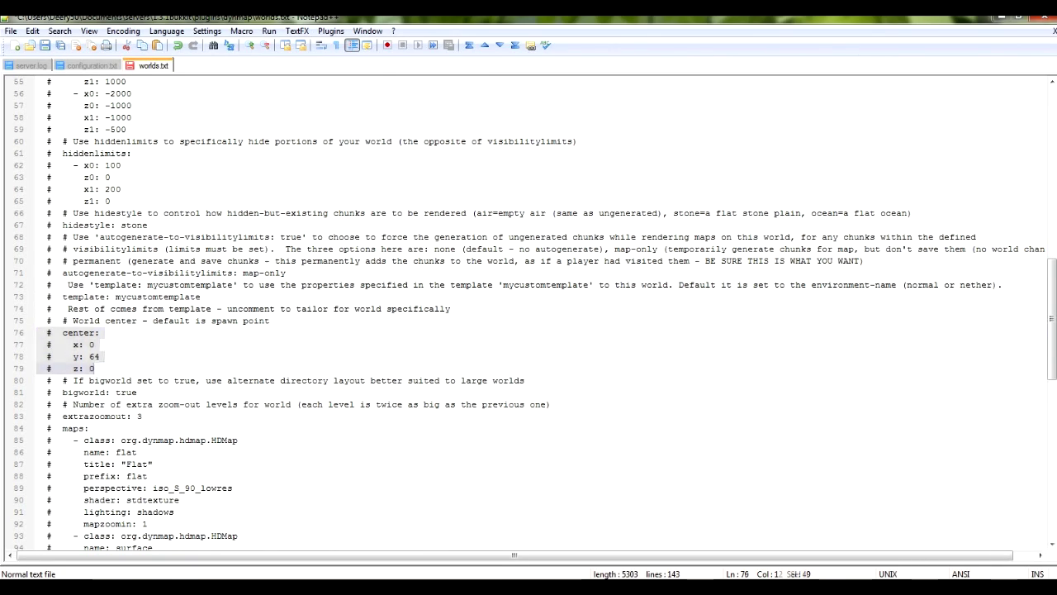
key(Down)
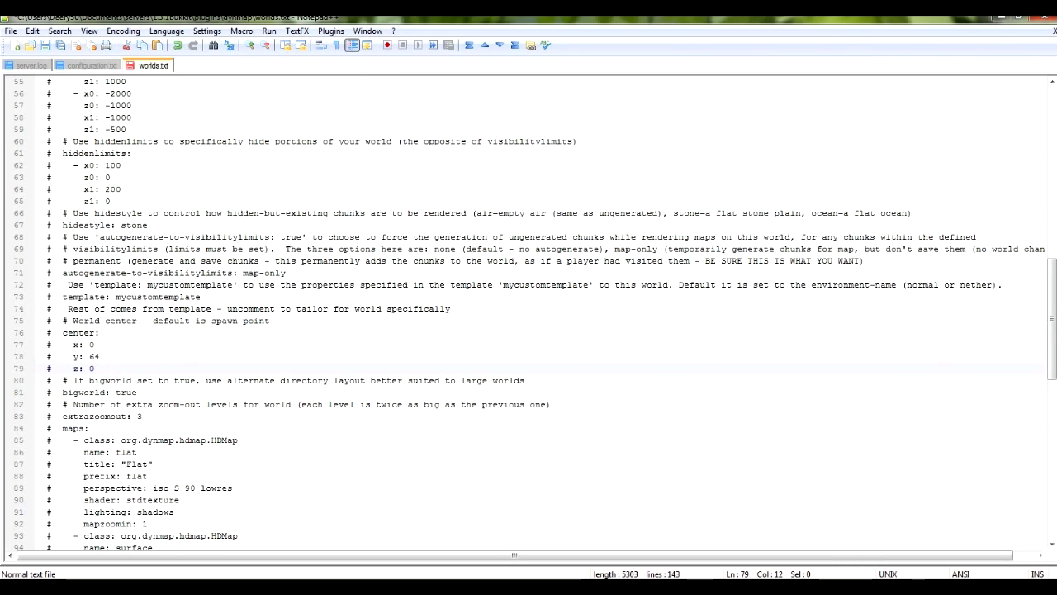
key(Up)
key(Up)
key(Down)
key(Down)
Step: Look through the remaining commented examples in worlds.txt, including the maps, world2 and nether entries
scroll(528, 314, down, 12)
scroll(528, 314, down, 5)
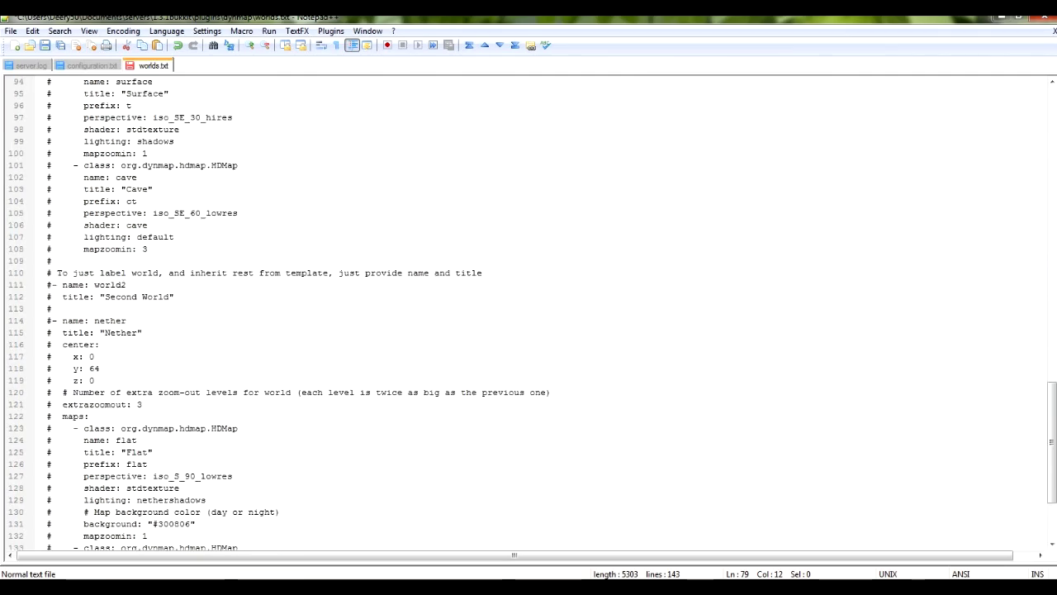
scroll(528, 314, up, 7)
scroll(529, 314, up, 4)
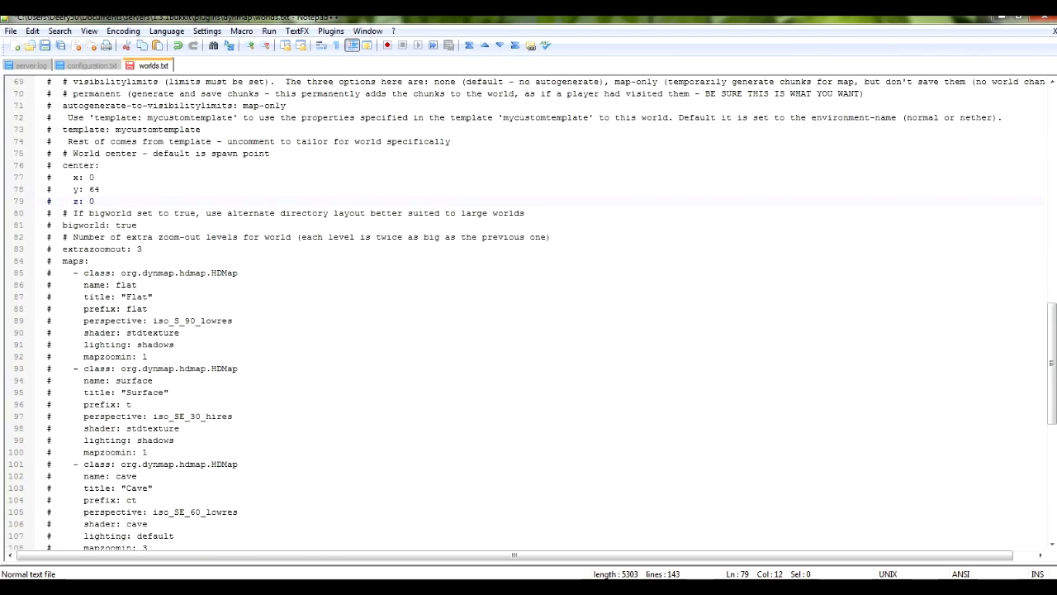
scroll(528, 313, down, 10)
scroll(528, 314, up, 20)
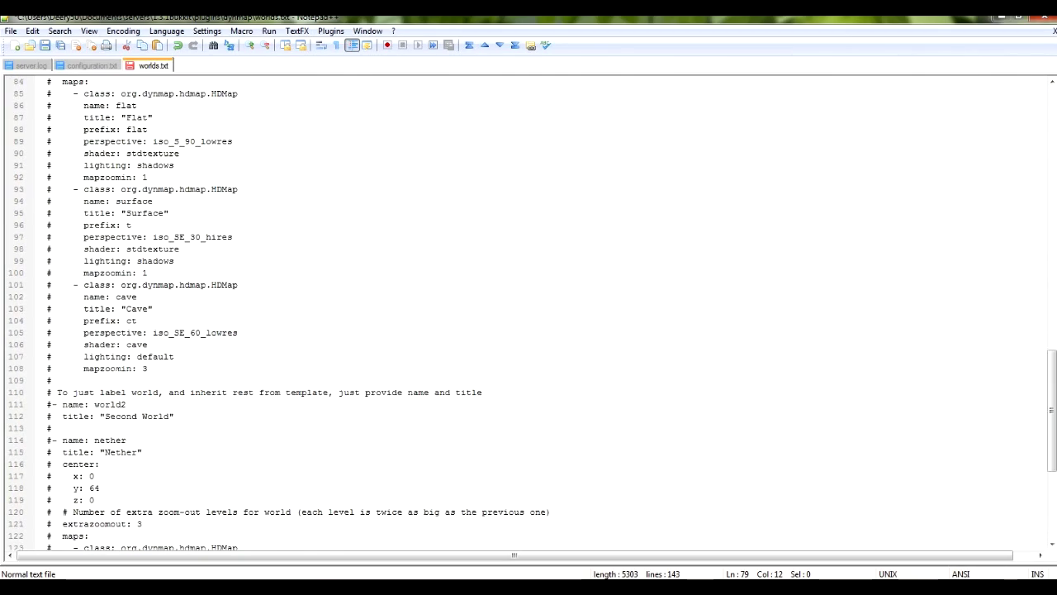
scroll(529, 313, up, 3)
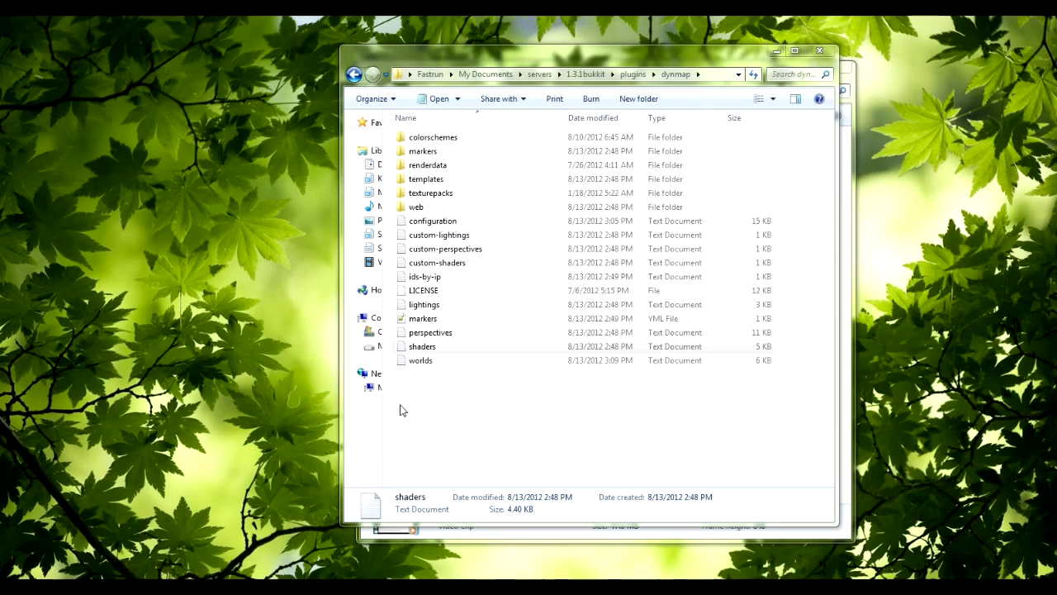
Step: Look over the configuration files in the dynmap plugin folder
drag(535, 434, 460, 228)
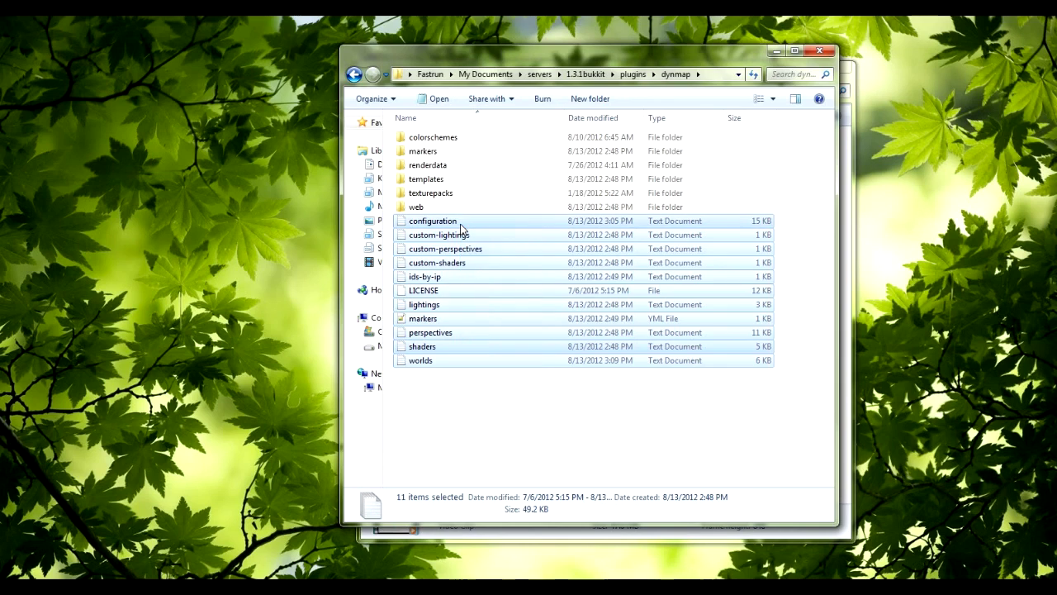
click(460, 228)
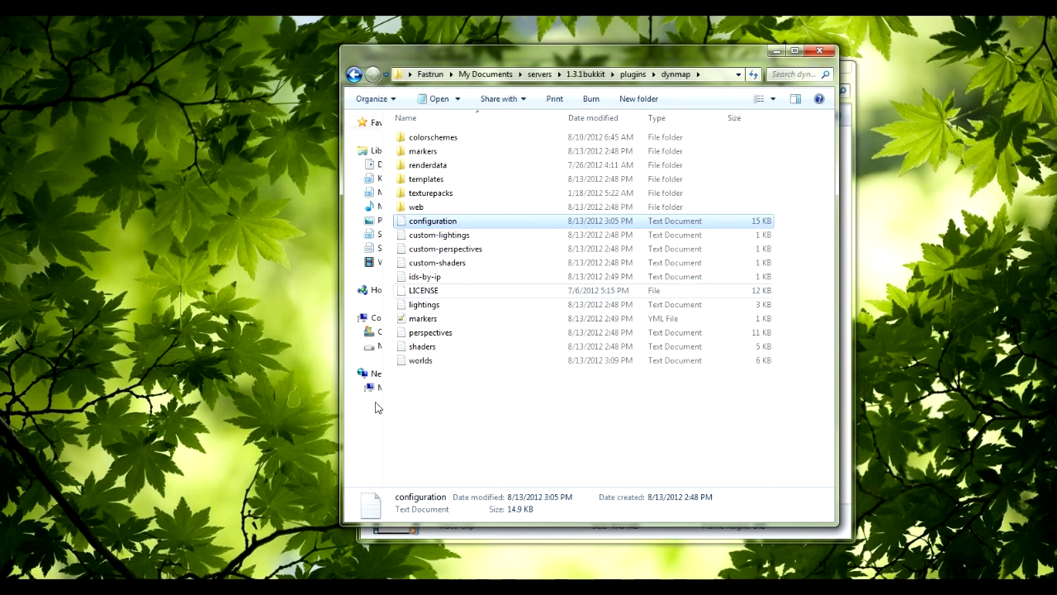
click(484, 448)
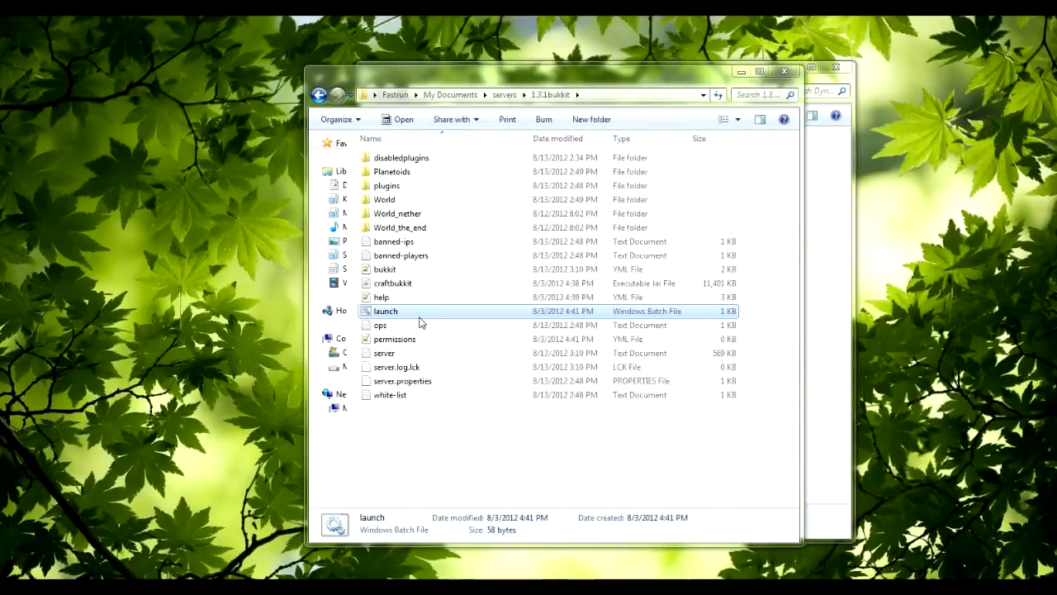
Step: Start the Bukkit server with the launch batch file in the 1.3.1bukkit folder
double_click(385, 311)
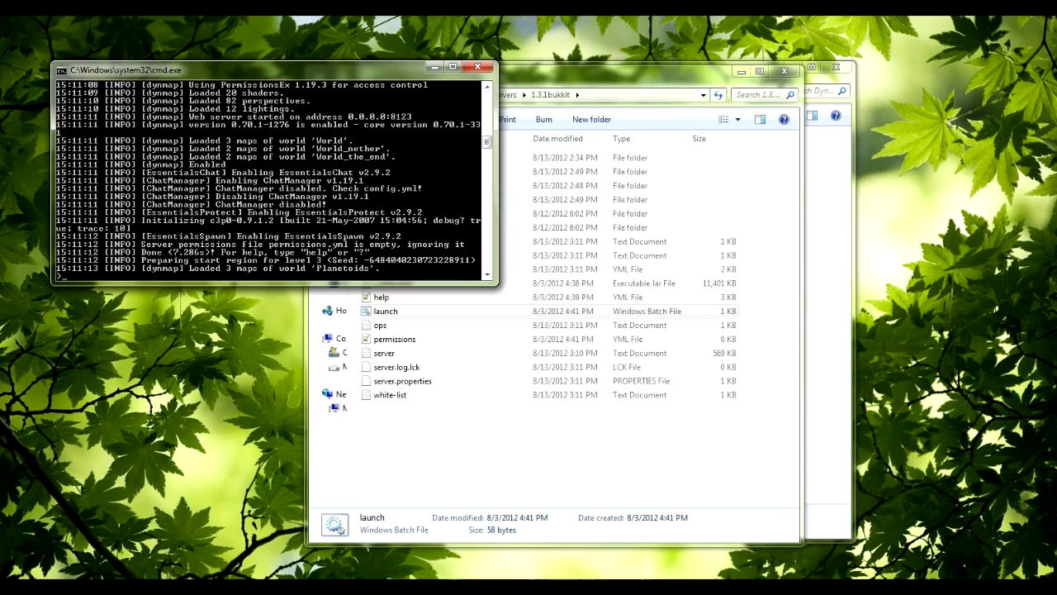
Step: Switch to Chrome and enter the address localhost:8123 in a new tab
drag(1, 124, 444, 16)
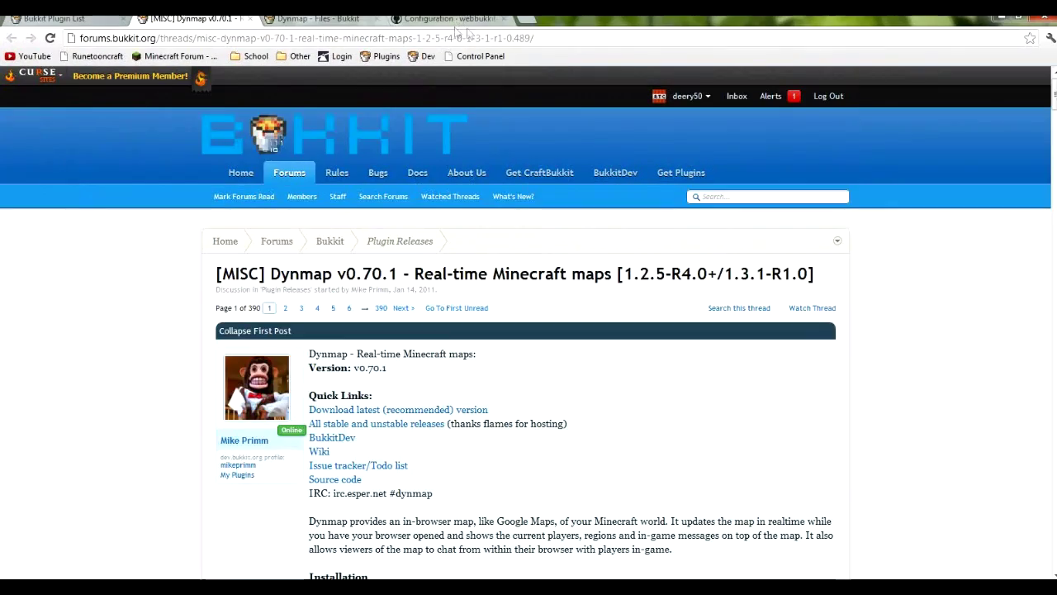
click(529, 19)
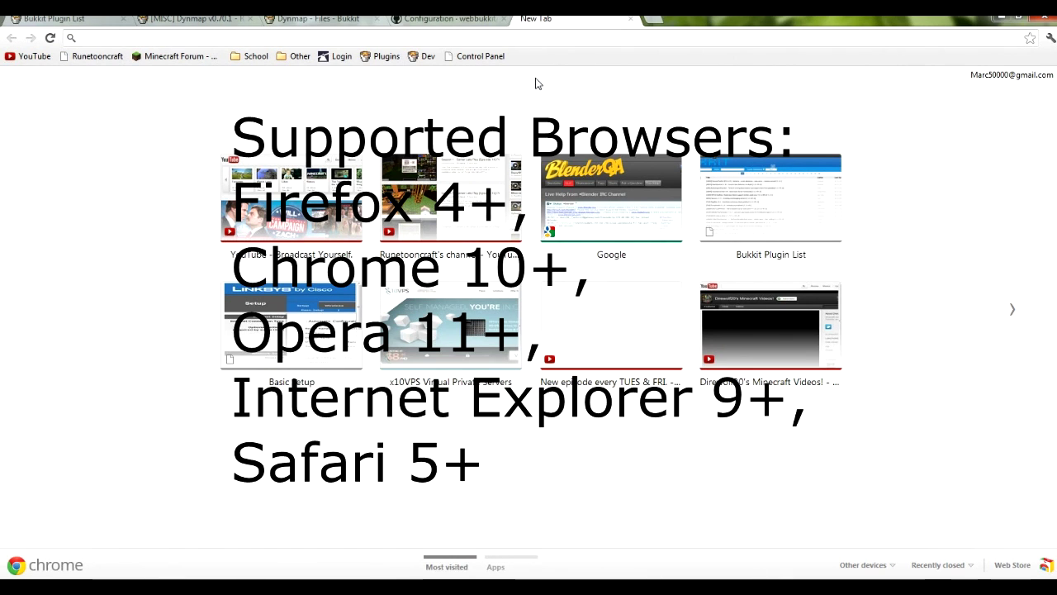
text(localh)
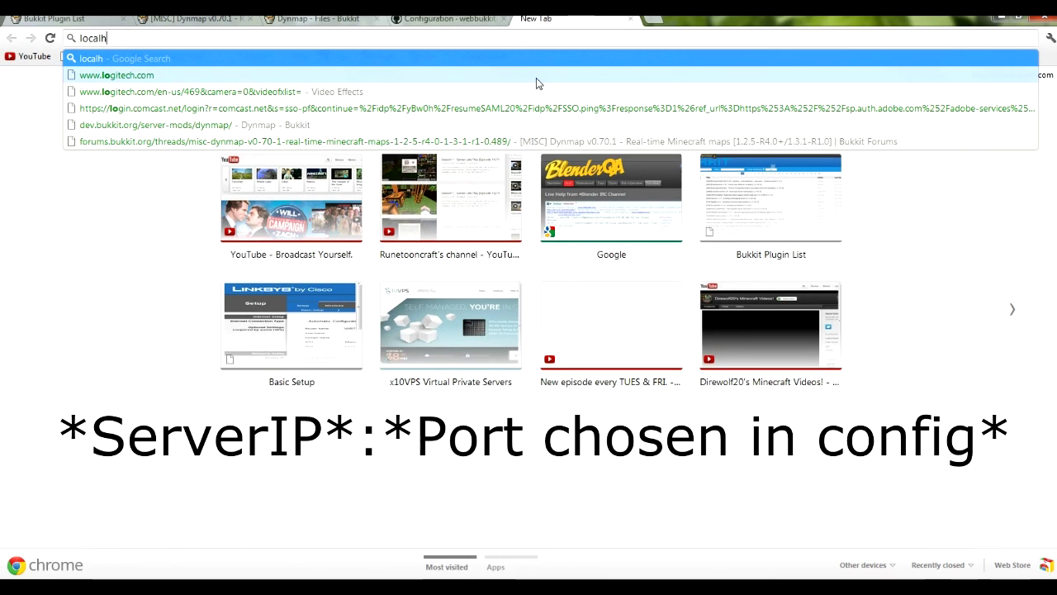
text(ost:812)
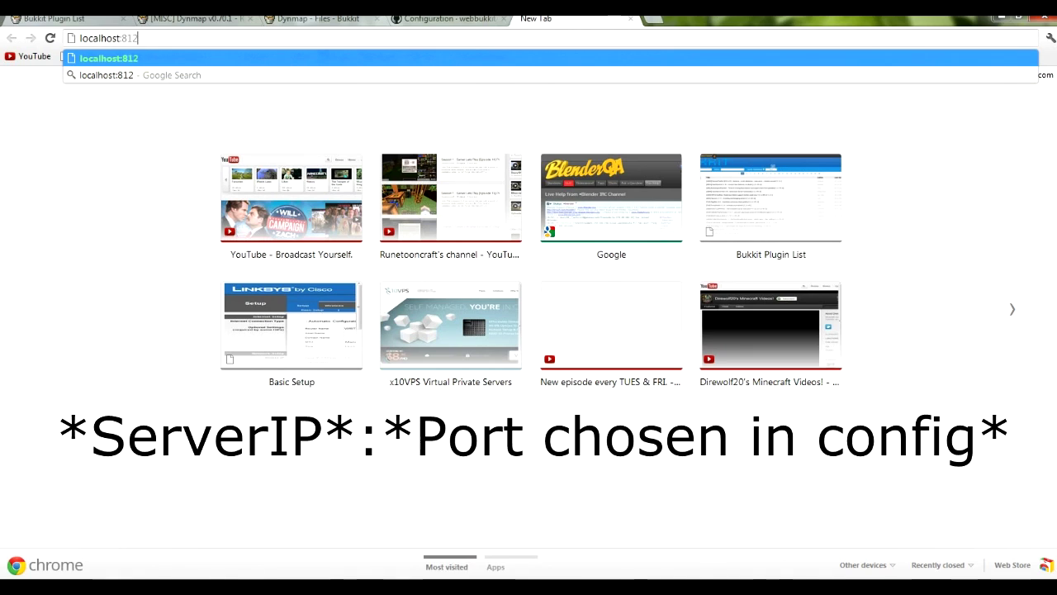
text(3)
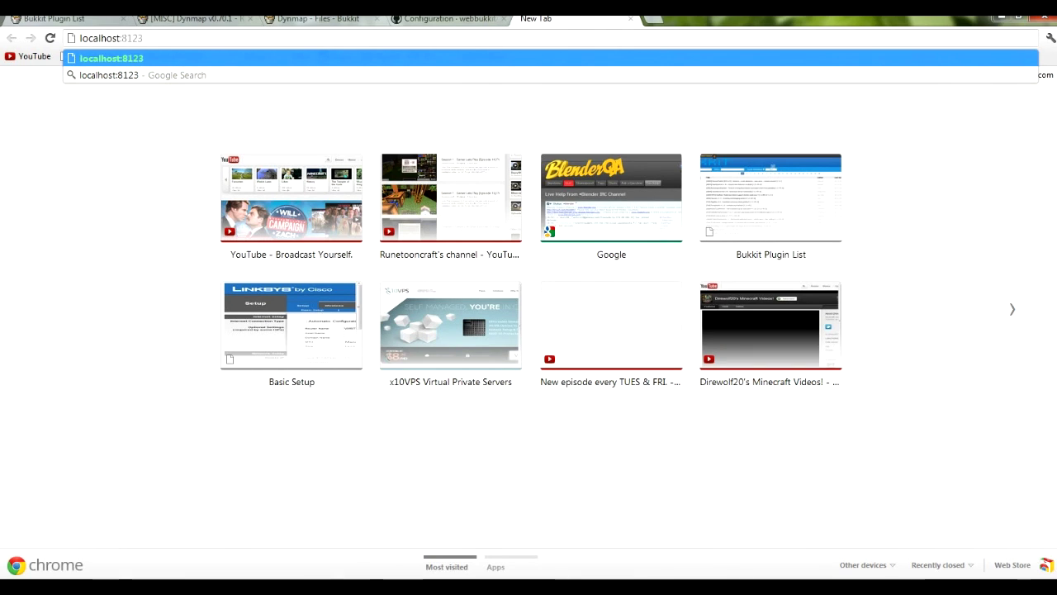
Step: Examine the host part and the port part of the entered server address
drag(120, 38, 80, 38)
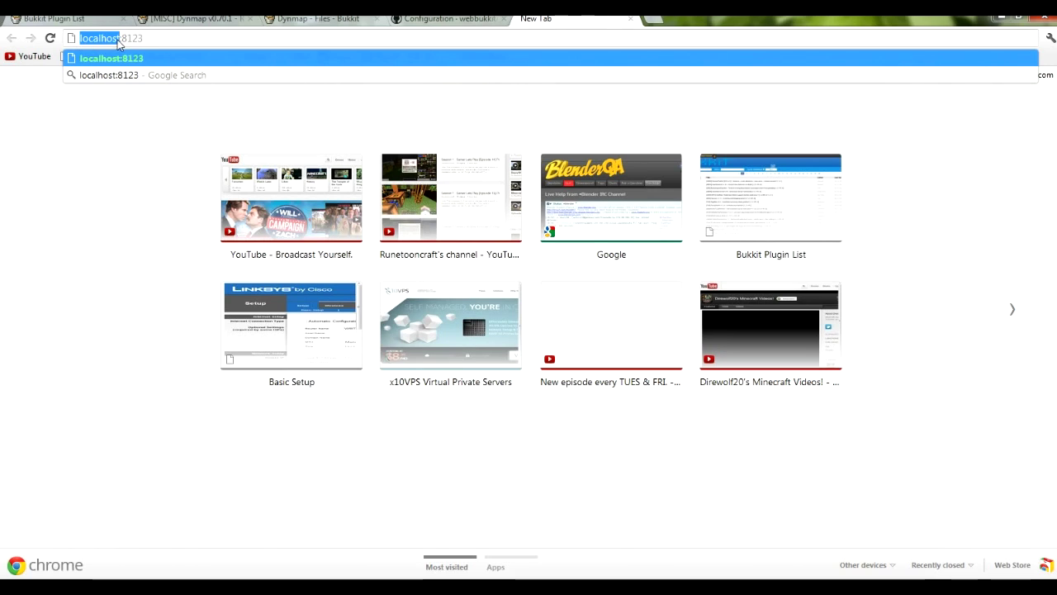
key(End)
drag(144, 38, 73, 39)
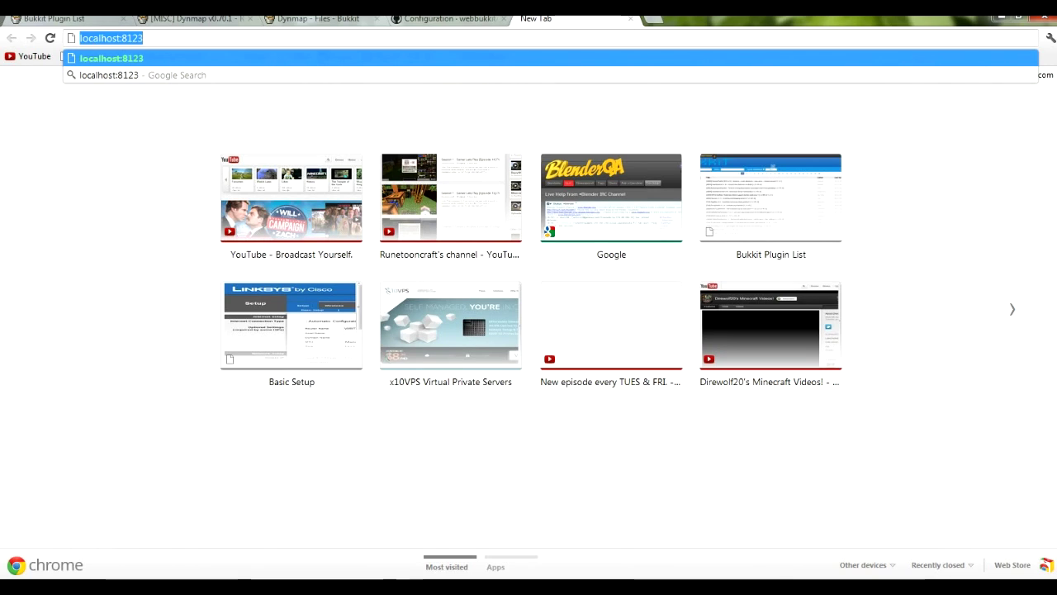
key(End)
key(shift+Home)
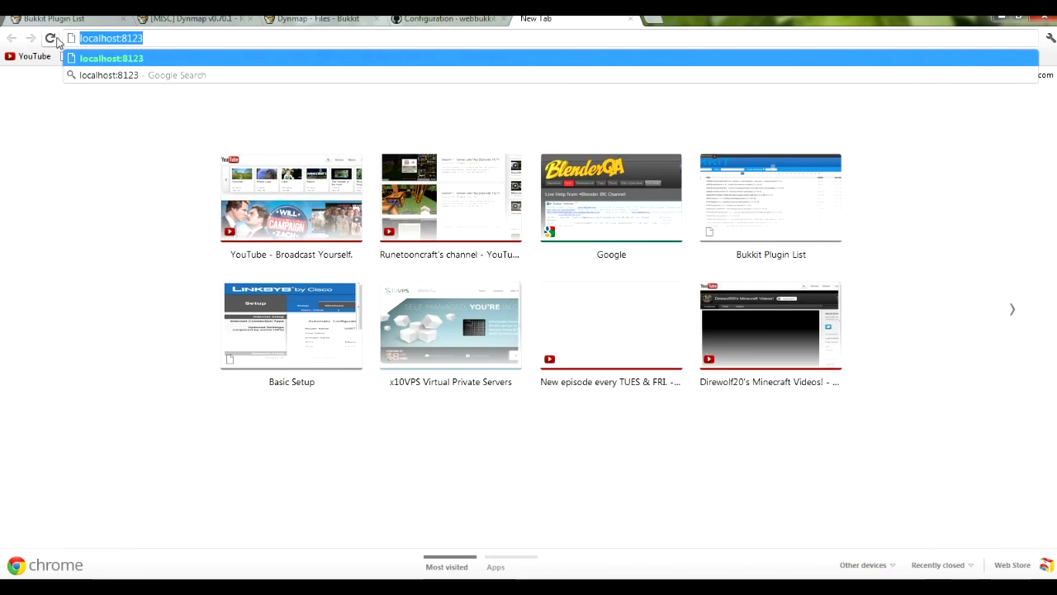
key(End)
key(shift+Home)
drag(145, 38, 50, 39)
click(128, 38)
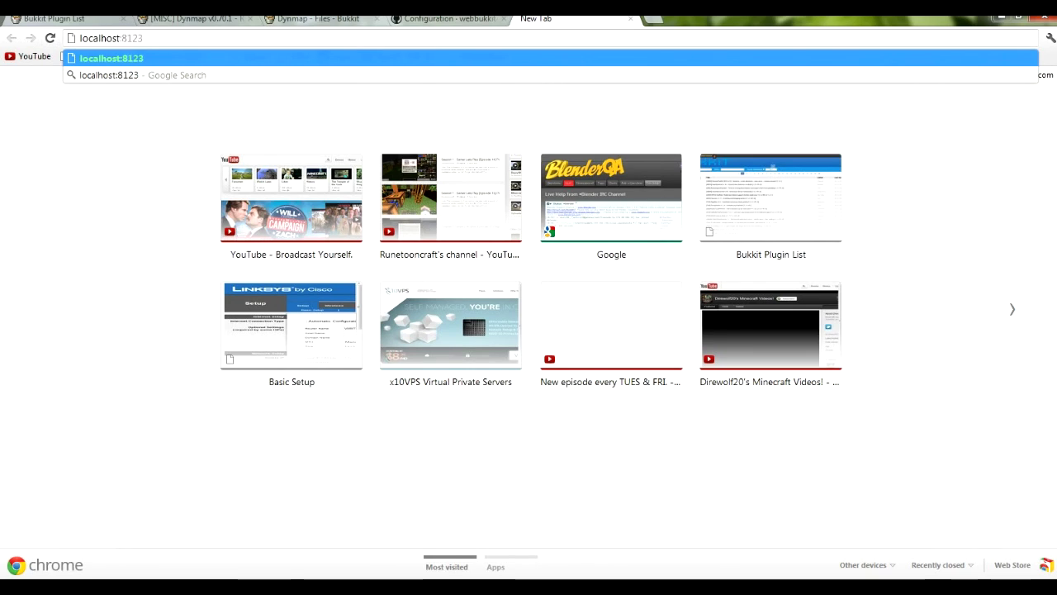
drag(120, 38, 88, 38)
click(121, 38)
drag(121, 38, 80, 38)
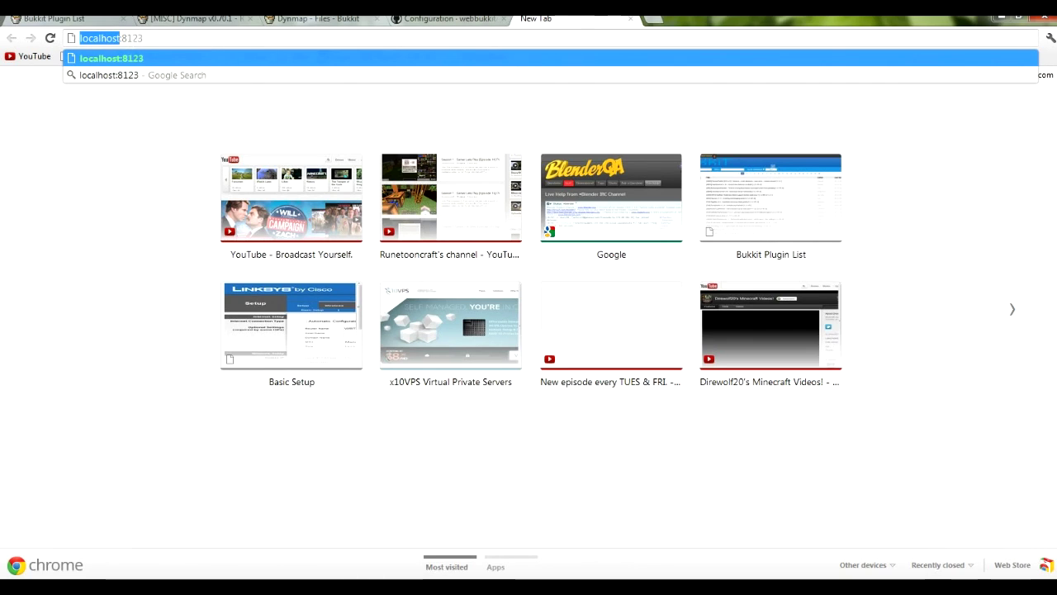
click(144, 38)
drag(121, 38, 80, 38)
click(144, 38)
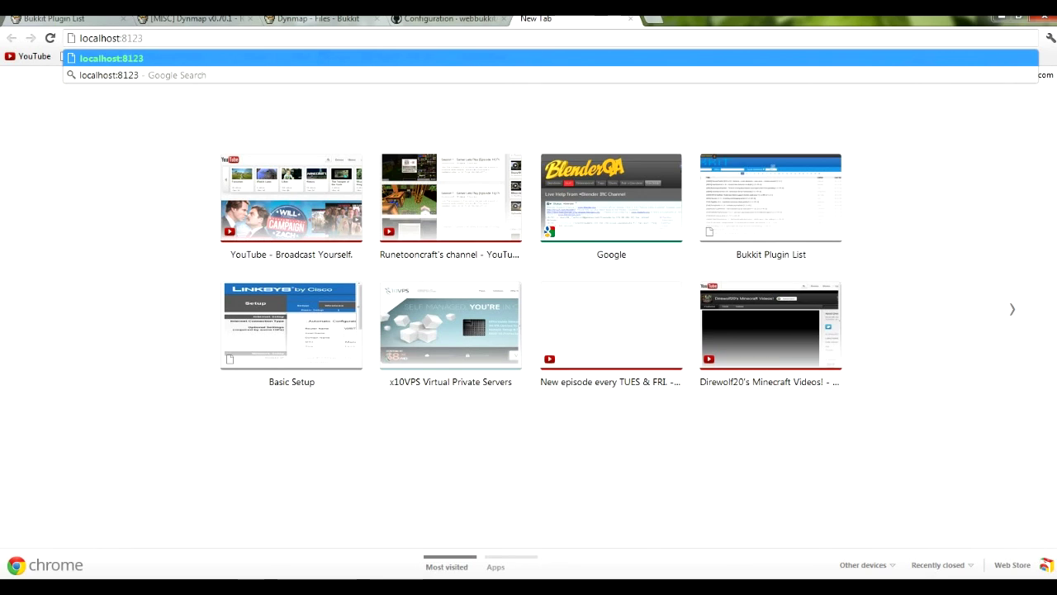
Step: Load the Dynmap page at localhost:8123 and look over the map types offered for each world
key(Return)
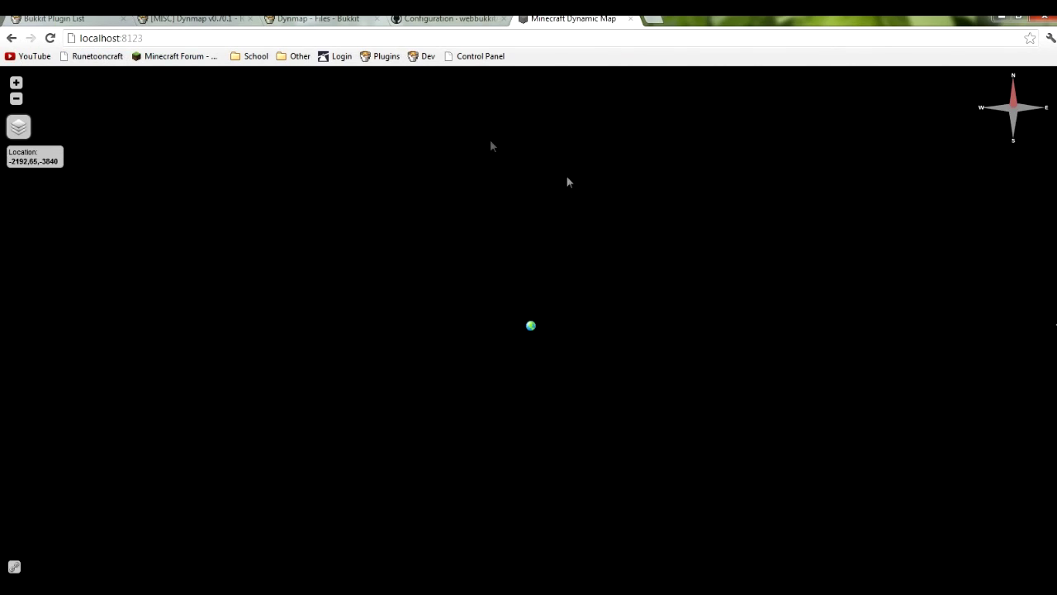
mouse_move(1056, 330)
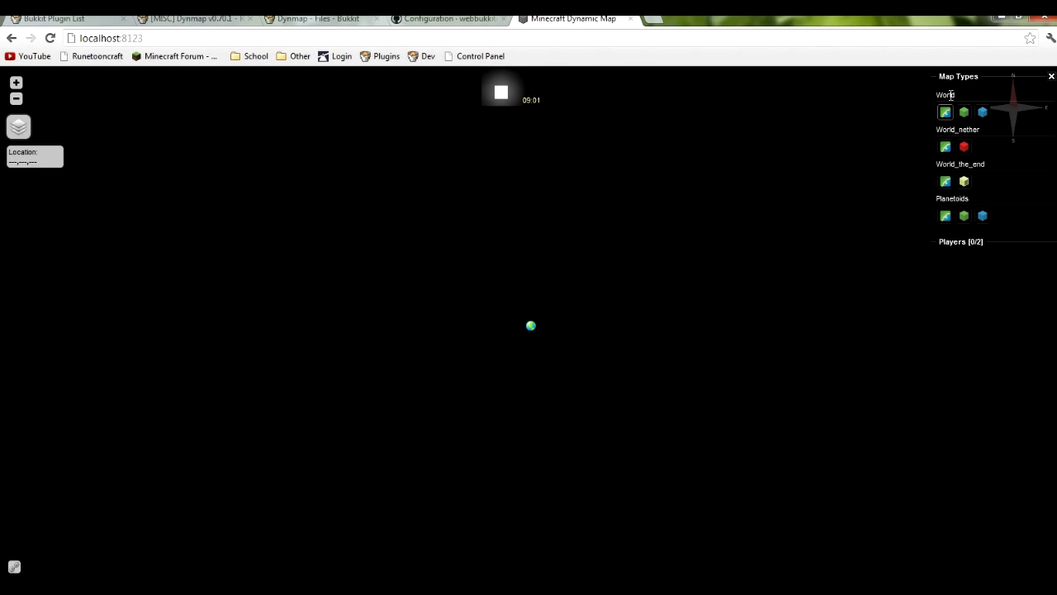
Step: Start a full render of the main world from the server console with the command dynmap fullrender World
mouse_move(90, 540)
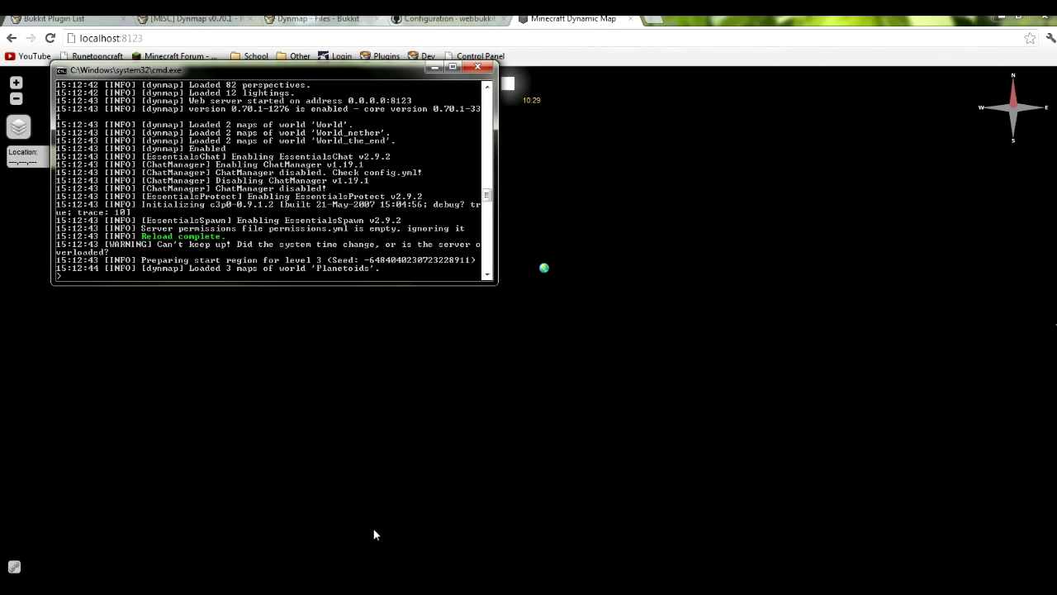
drag(298, 72, 368, 88)
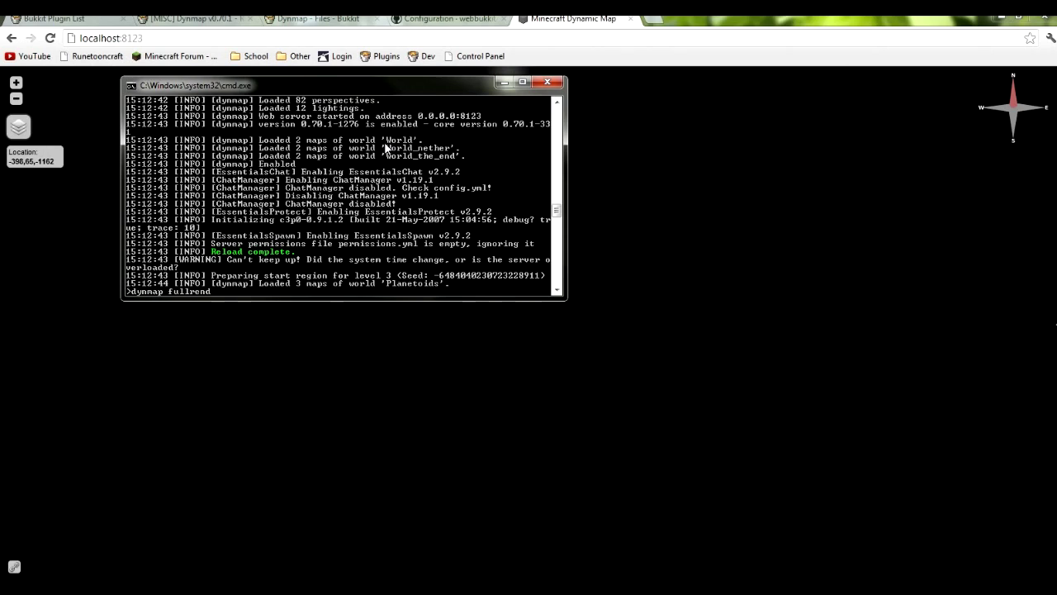
text(ld)
key(Return)
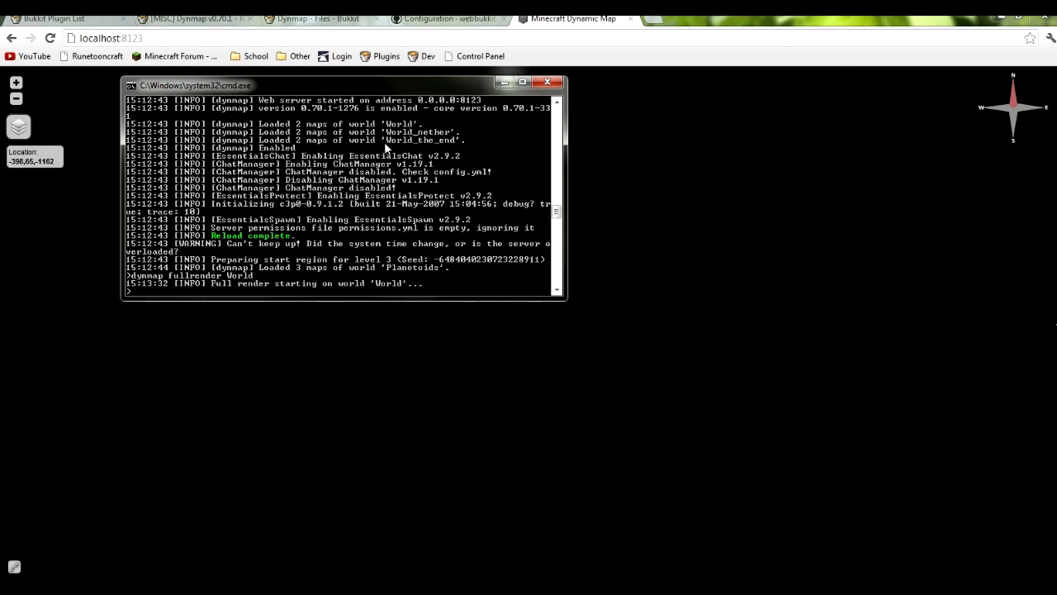
Step: View the Overworld's Flat map in the browser and check the render progress in the server console
click(662, 248)
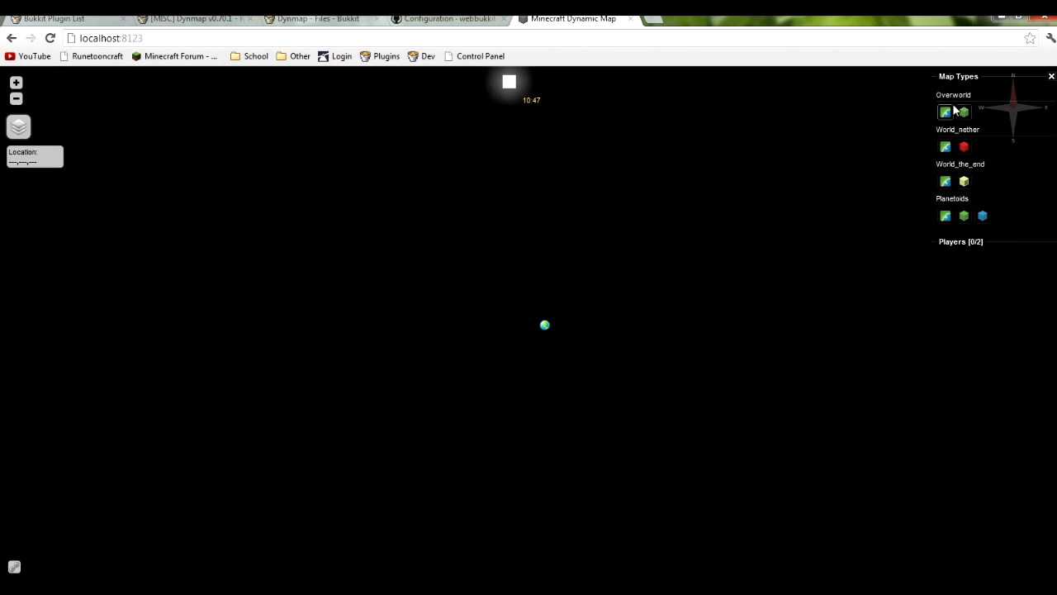
click(945, 116)
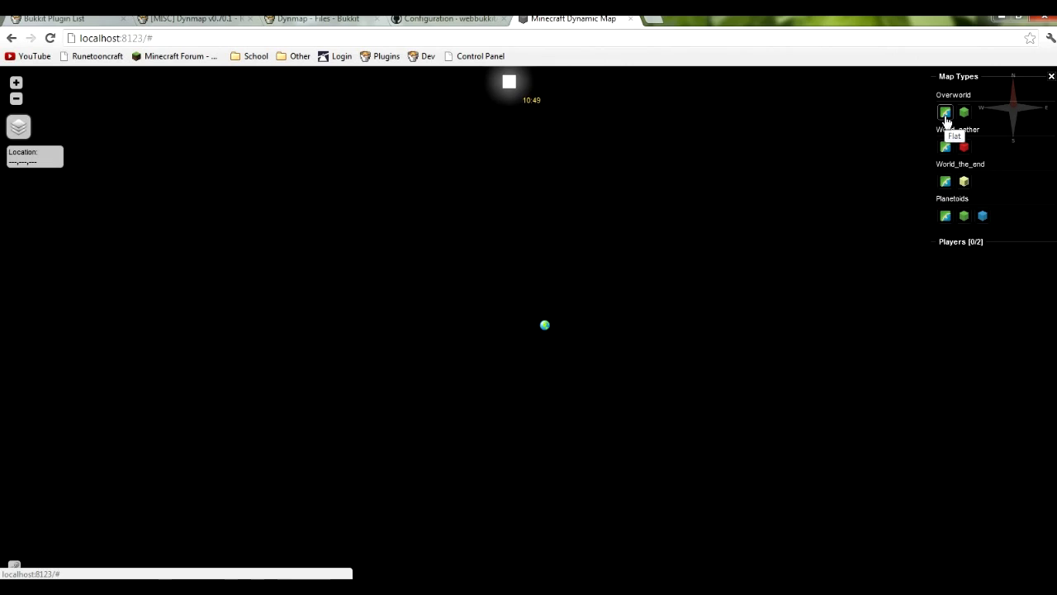
key(alt+Tab)
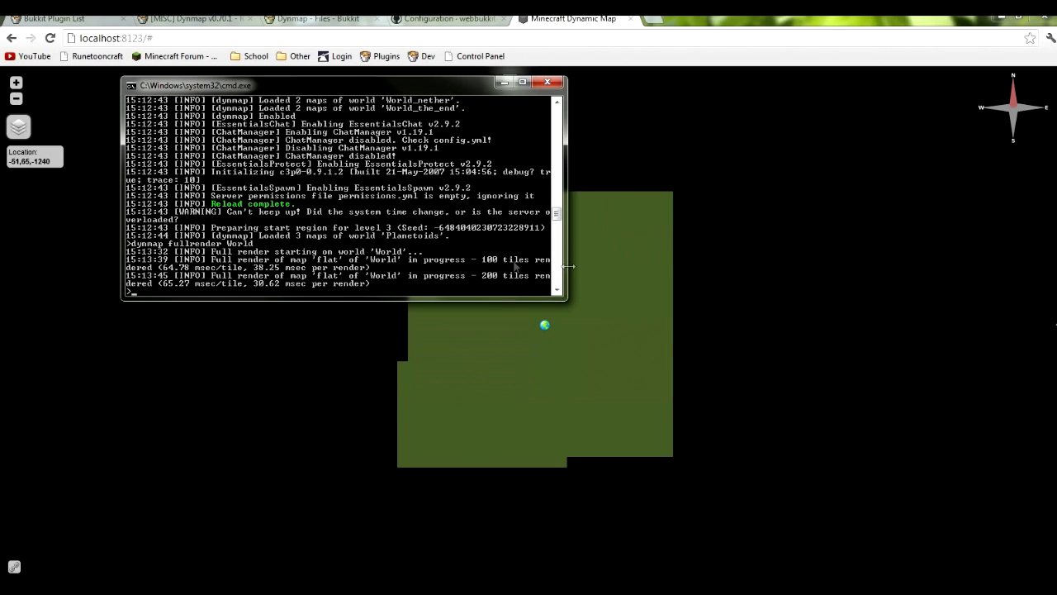
click(558, 353)
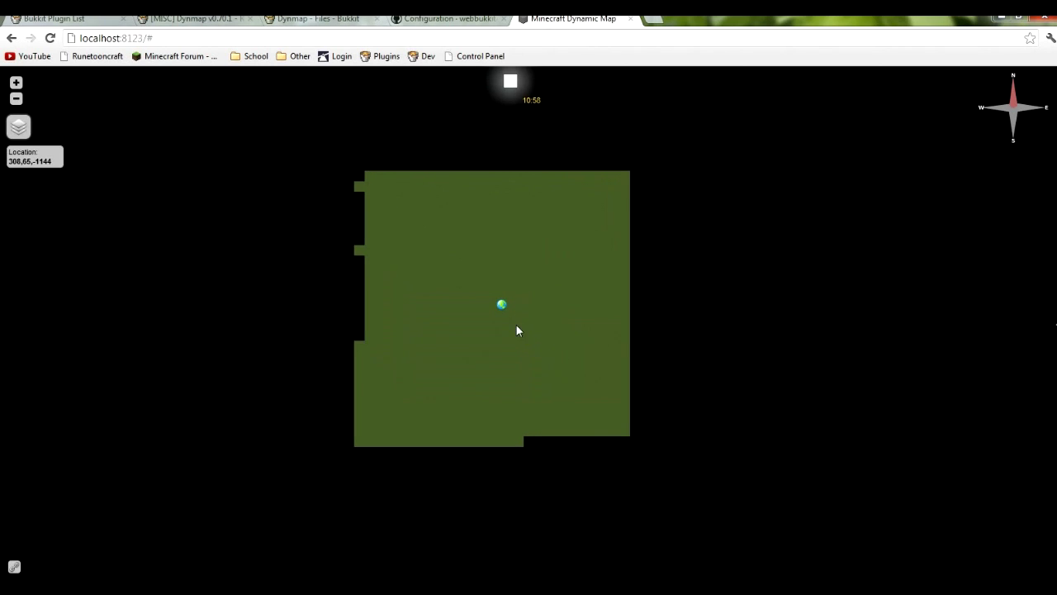
Step: Compare the Overworld's Surface and Flat maps, and check the server console's render progress again
mouse_move(1053, 326)
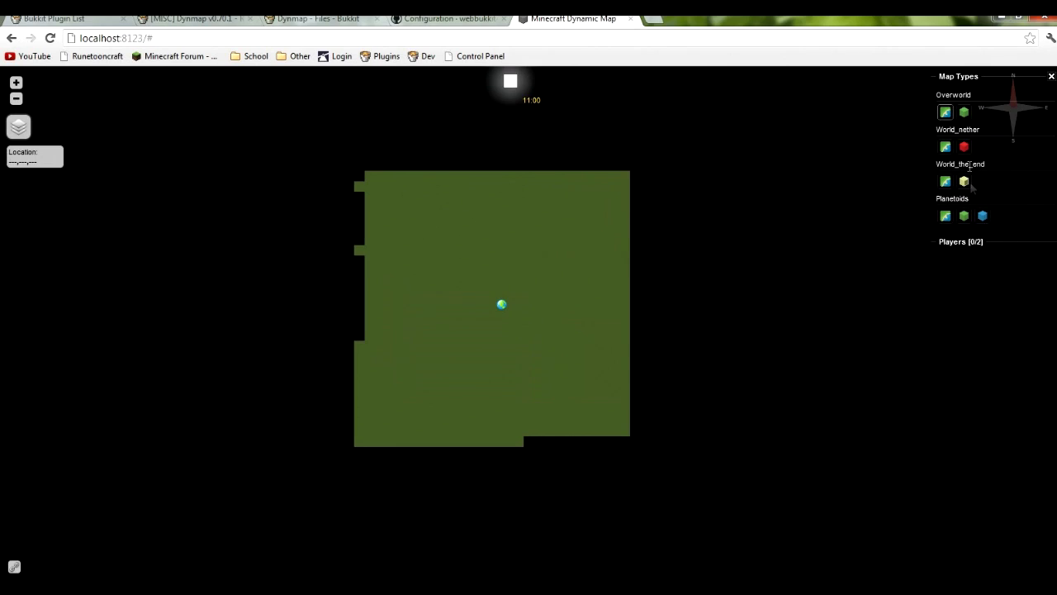
click(963, 114)
click(945, 113)
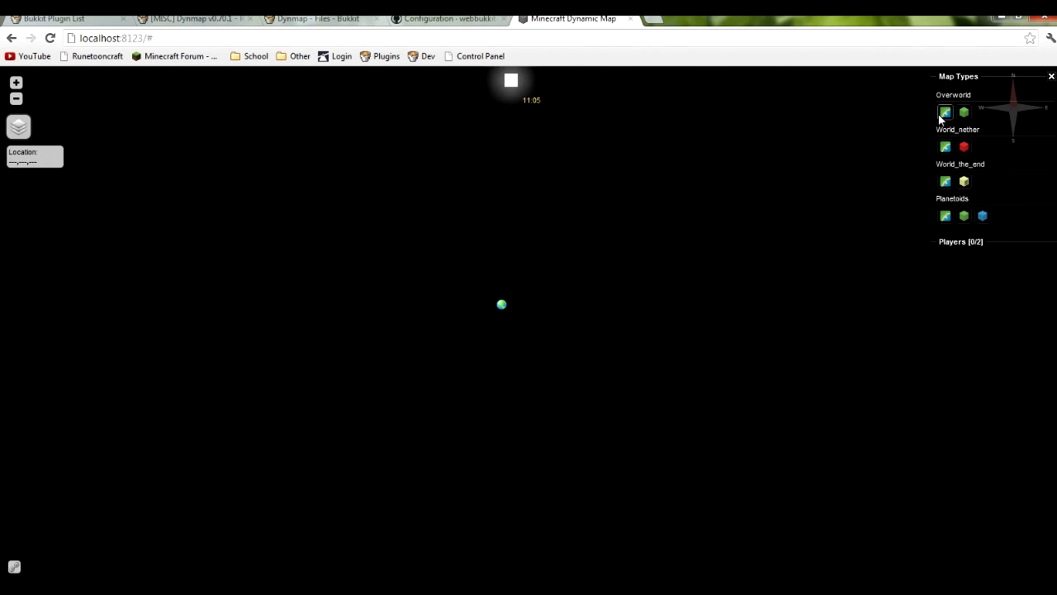
key(alt+Tab)
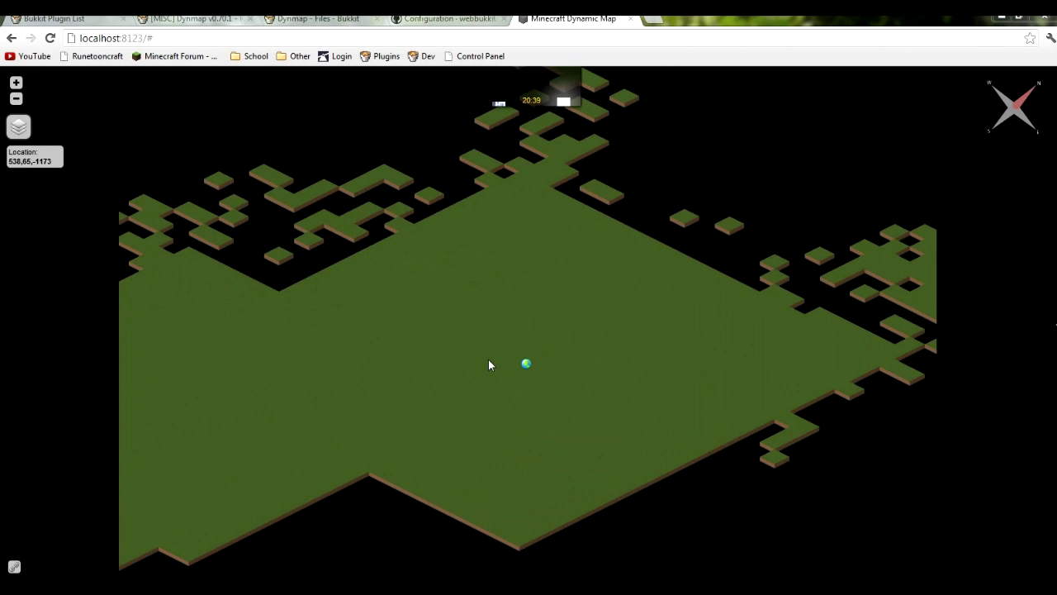
Step: Examine the rendered terrain and its edges on the Overworld's Surface map, from overview and close up
drag(488, 359, 493, 361)
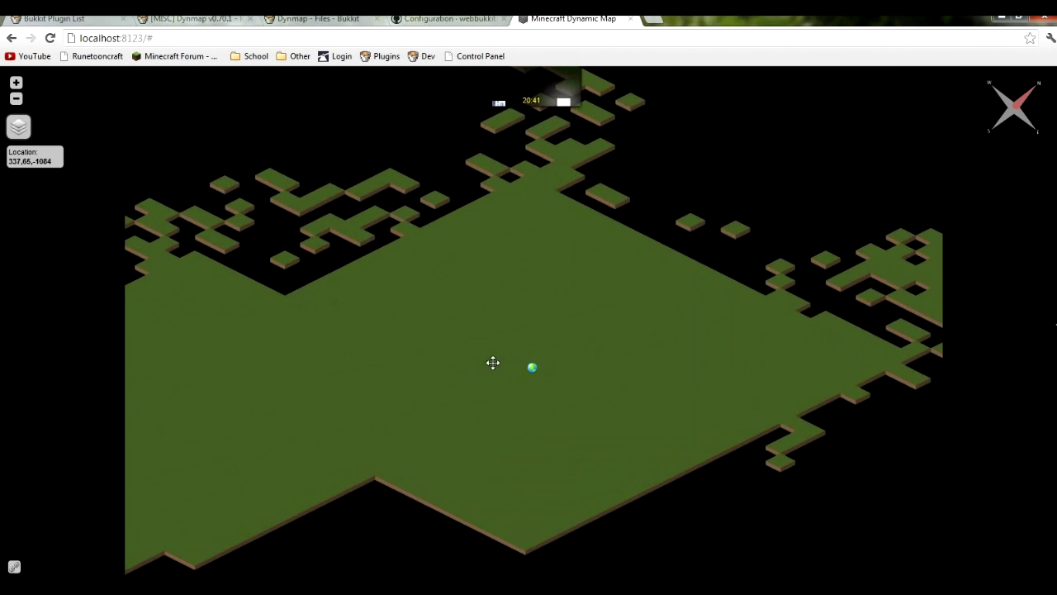
drag(614, 337, 577, 343)
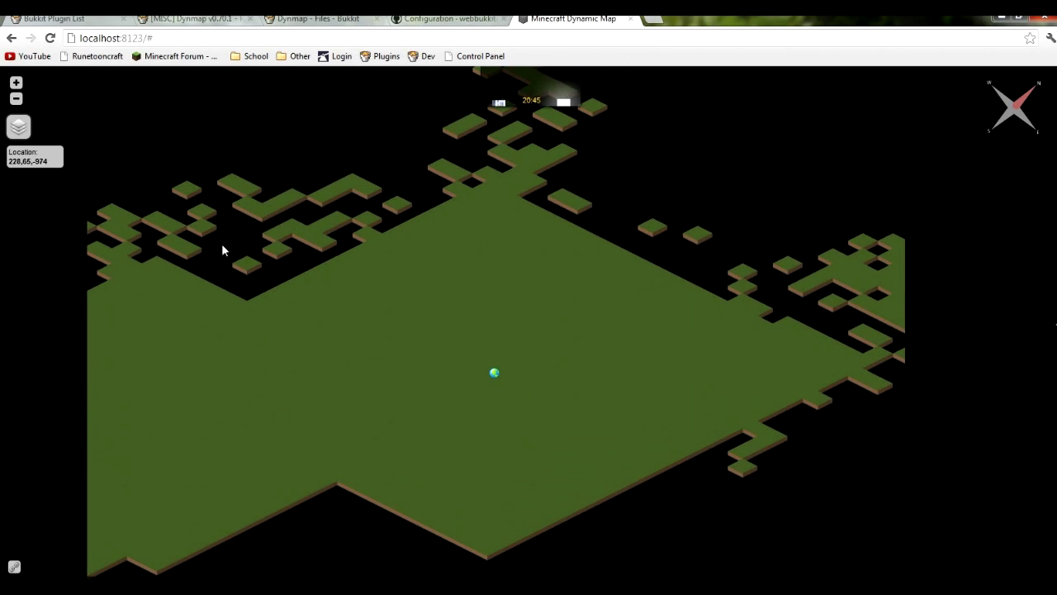
mouse_move(441, 292)
mouse_down()
mouse_move(397, 233)
mouse_move(441, 274)
mouse_up()
scroll(397, 234, up, 1)
scroll(422, 289, down, 1)
scroll(422, 299, down, 2)
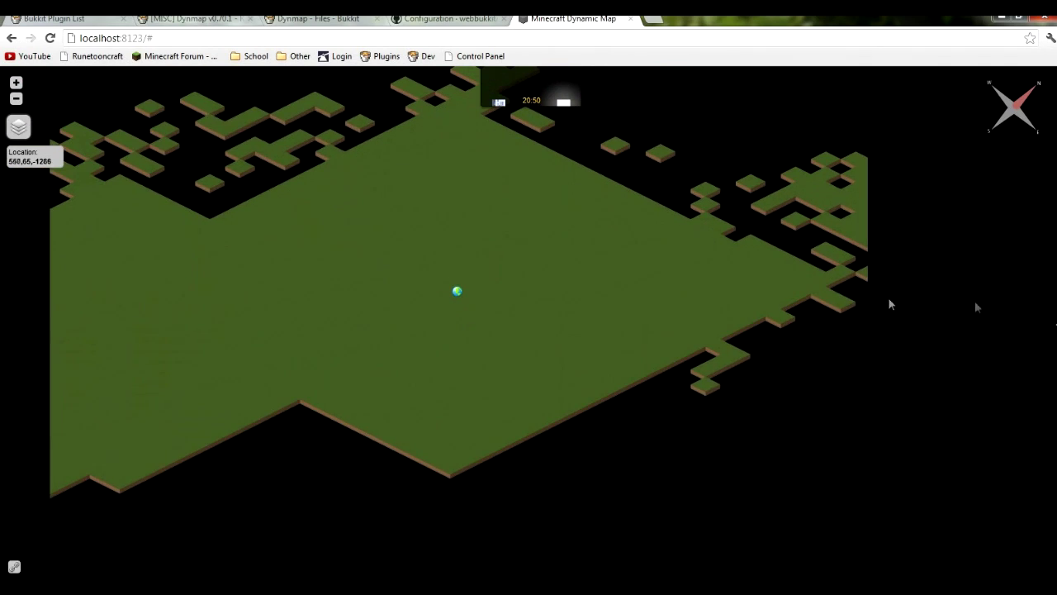
mouse_move(1055, 326)
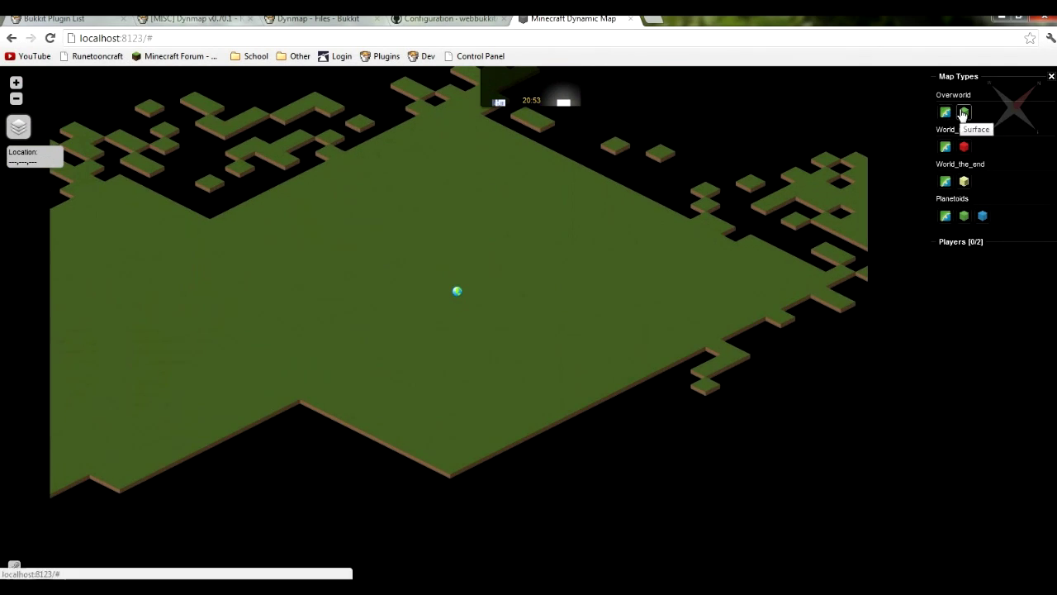
drag(611, 302, 642, 324)
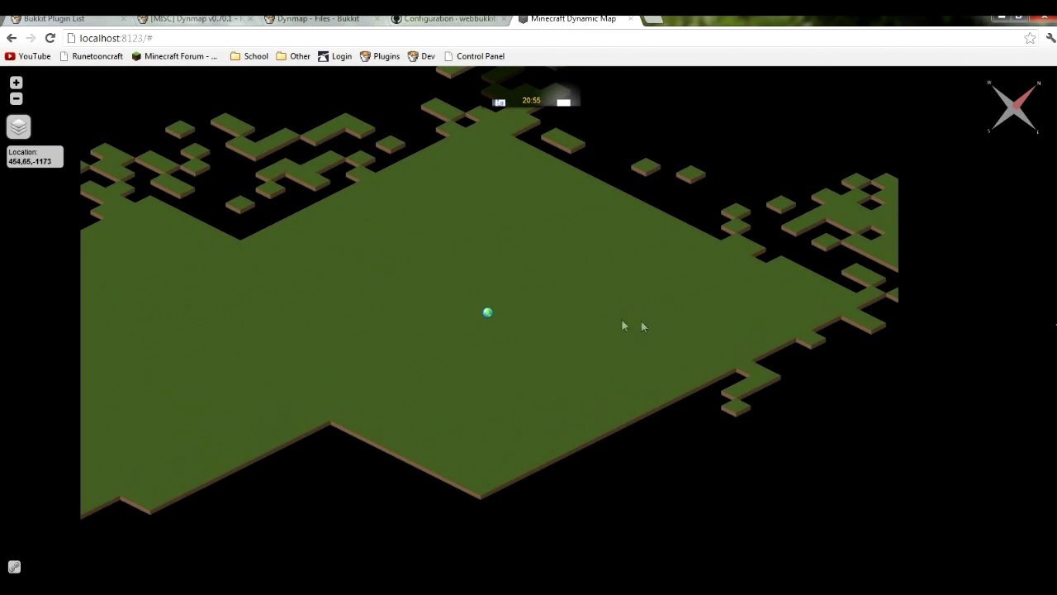
drag(350, 463, 341, 430)
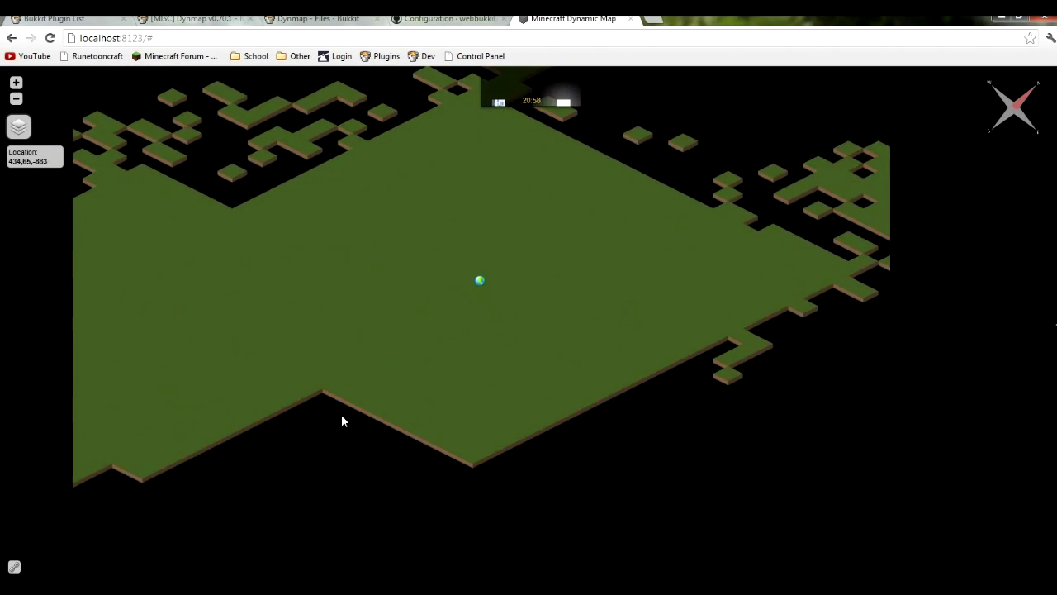
scroll(340, 417, up, 1)
drag(417, 282, 367, 485)
drag(373, 389, 328, 326)
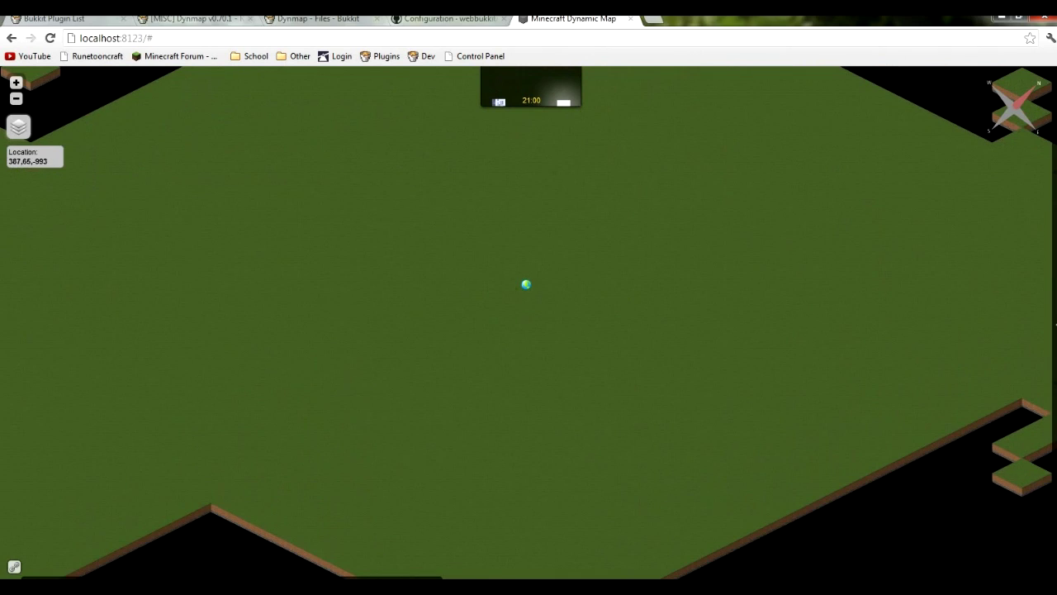
Step: Try to stop the running render from the server console with the command dynmap stoprender World
click(330, 587)
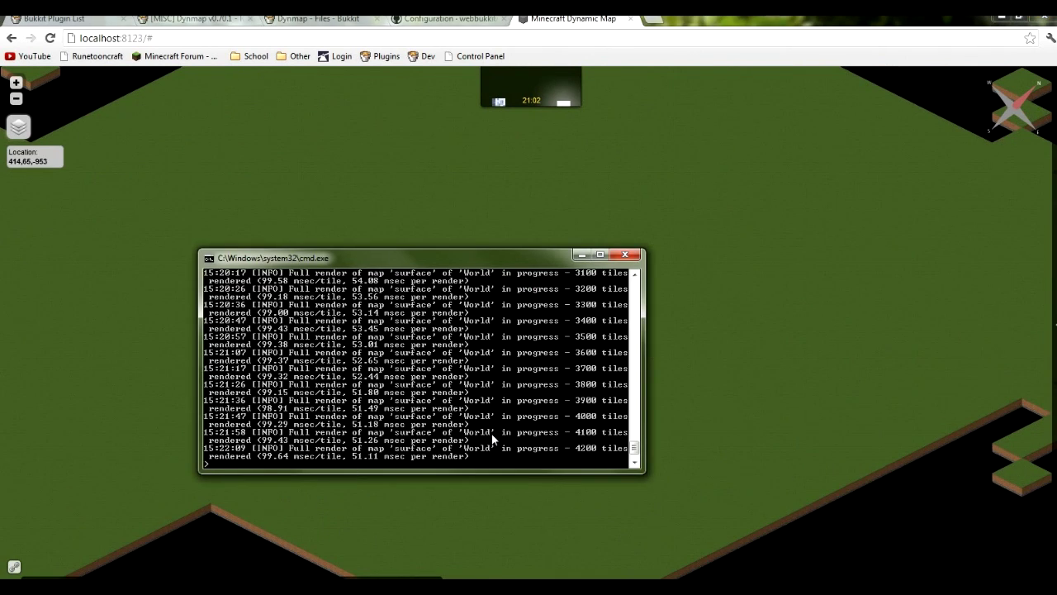
text(dynmap stoprender)
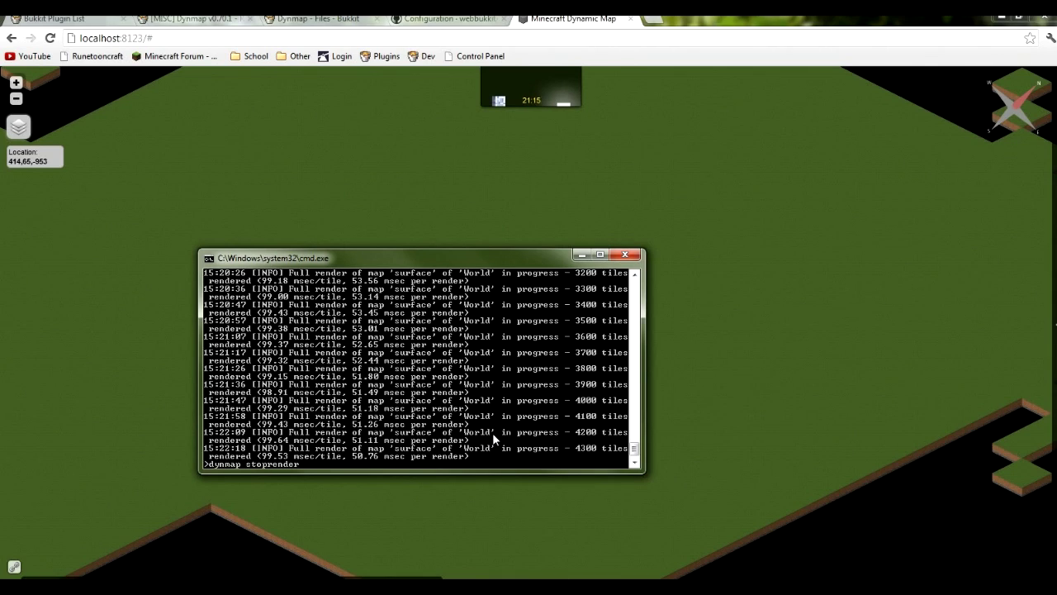
text(World)
key(Return)
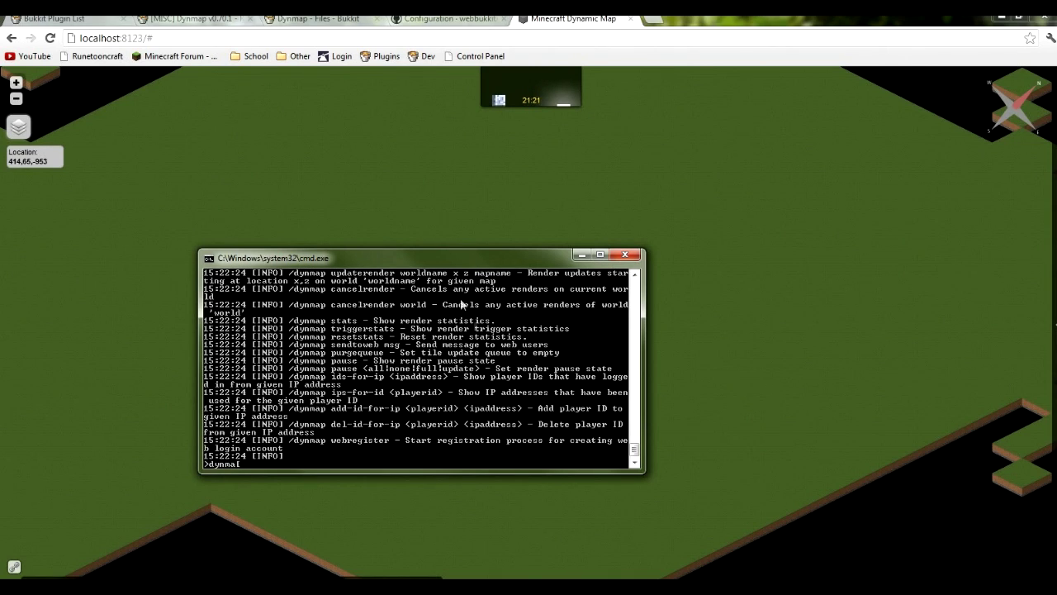
Step: Cancel the active render of the main world with the command dynmap cancelrender World
text(dynmap cancelrender)
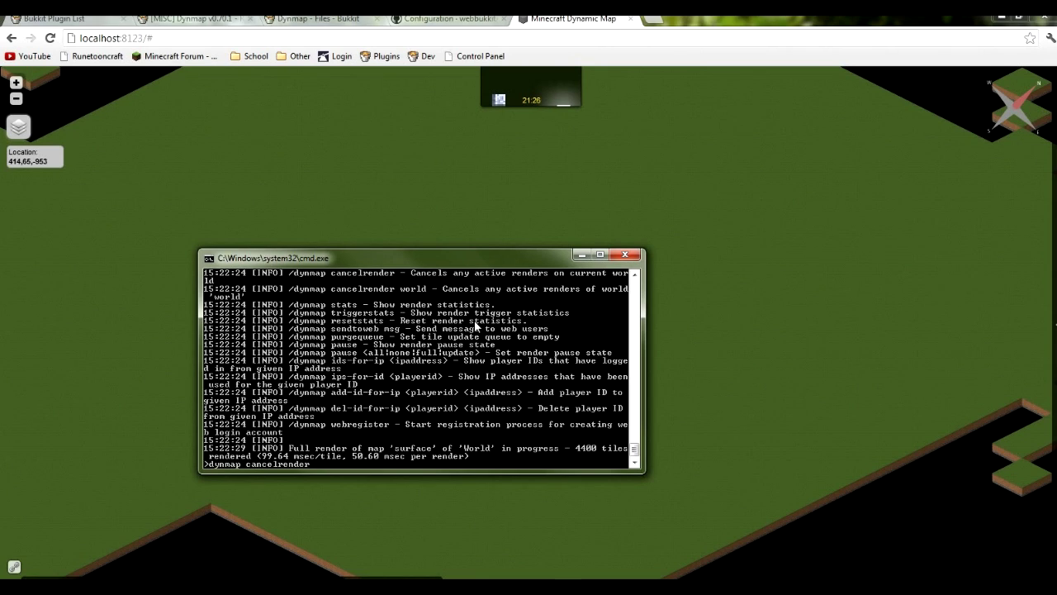
text( World)
key(Return)
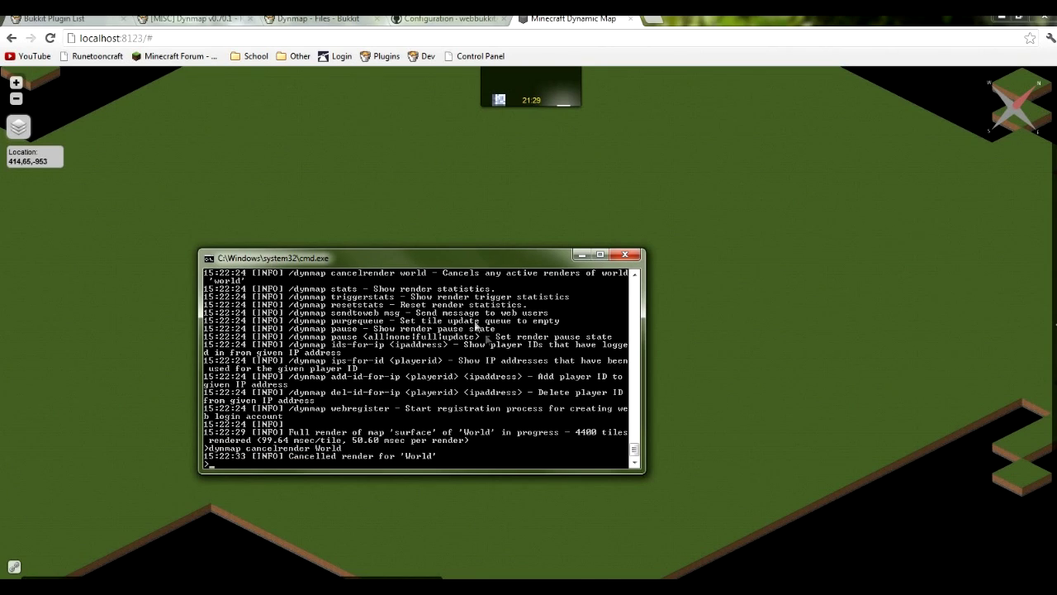
Step: Examine the Overworld's Surface map around the rendered area's edges, from overview and close up
click(728, 346)
scroll(728, 345, down, 1)
drag(728, 345, 698, 341)
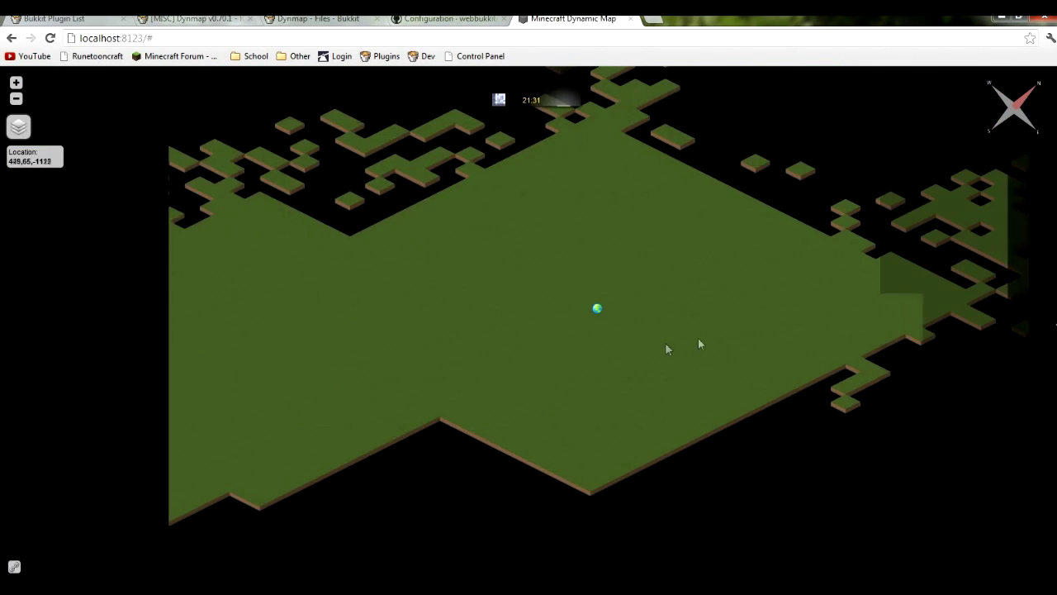
drag(549, 314, 591, 350)
drag(507, 309, 686, 274)
scroll(696, 337, up, 1)
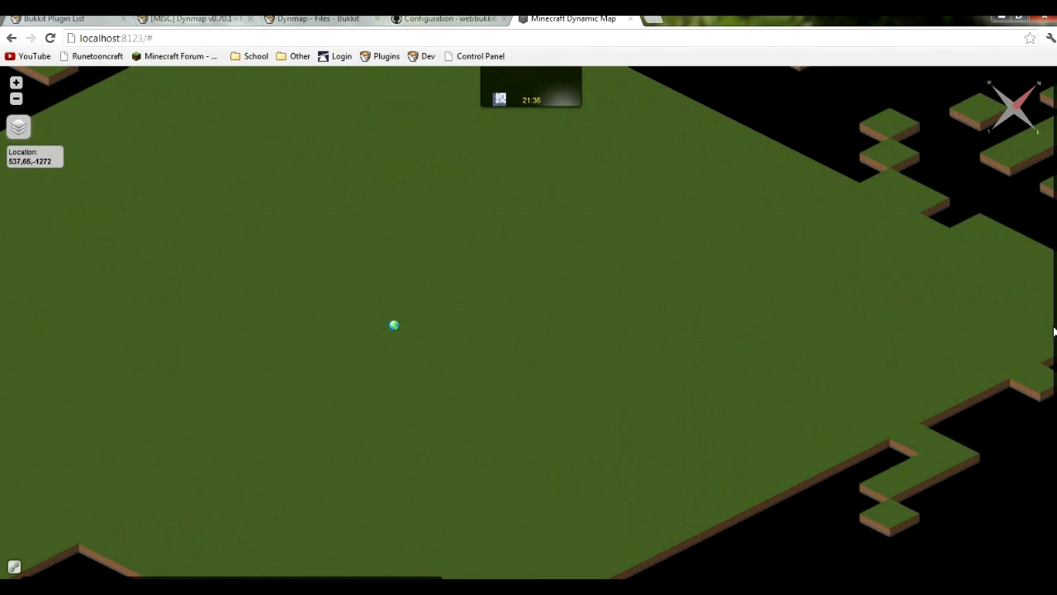
Step: Switch the map to the Planetoids world and start its full render from the server console with dynmap fullrender Planetoids
mouse_move(1051, 327)
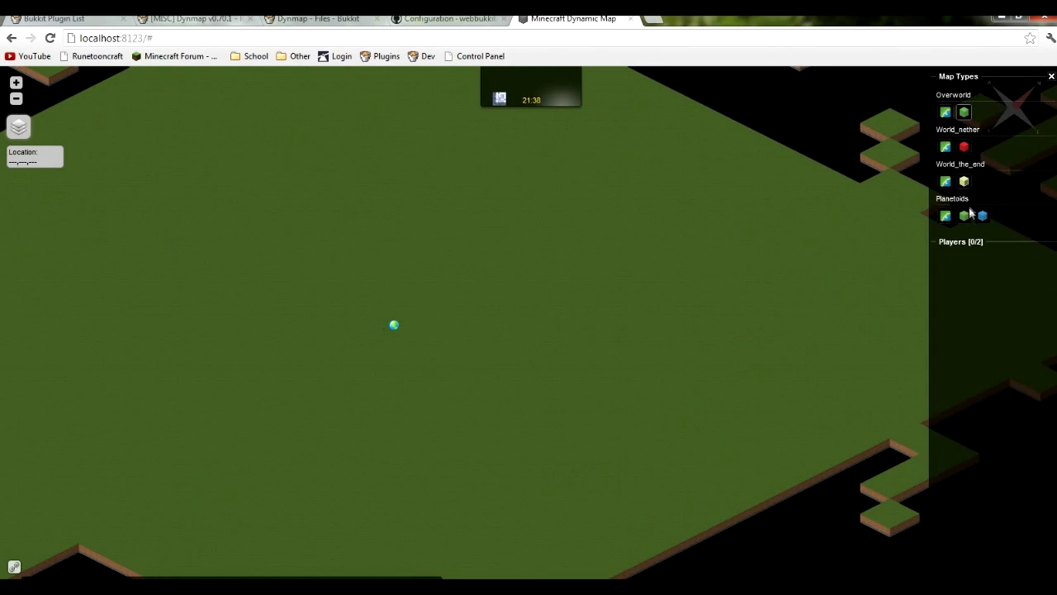
click(966, 216)
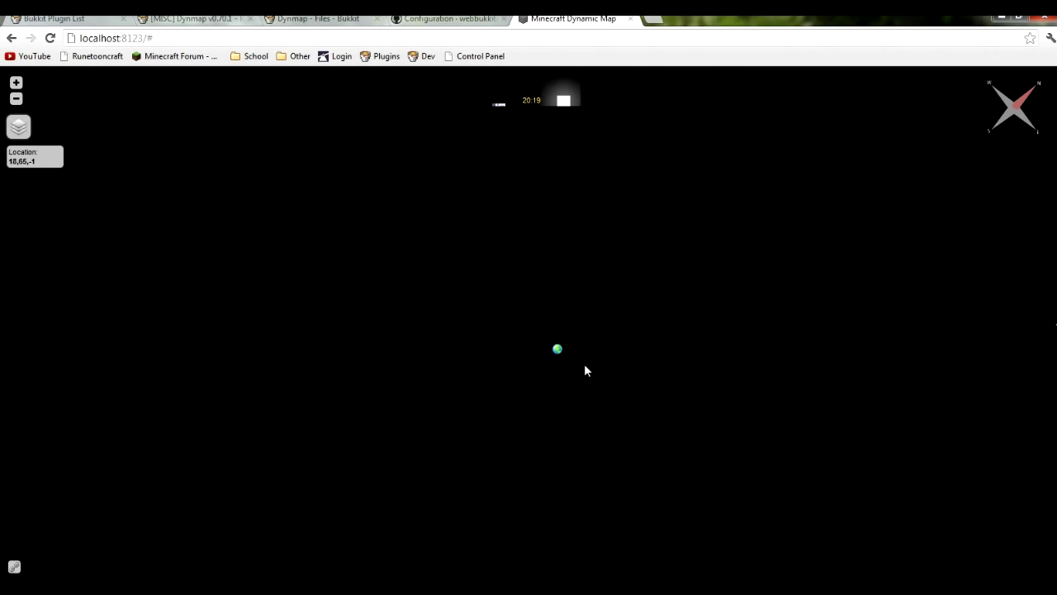
mouse_move(998, 255)
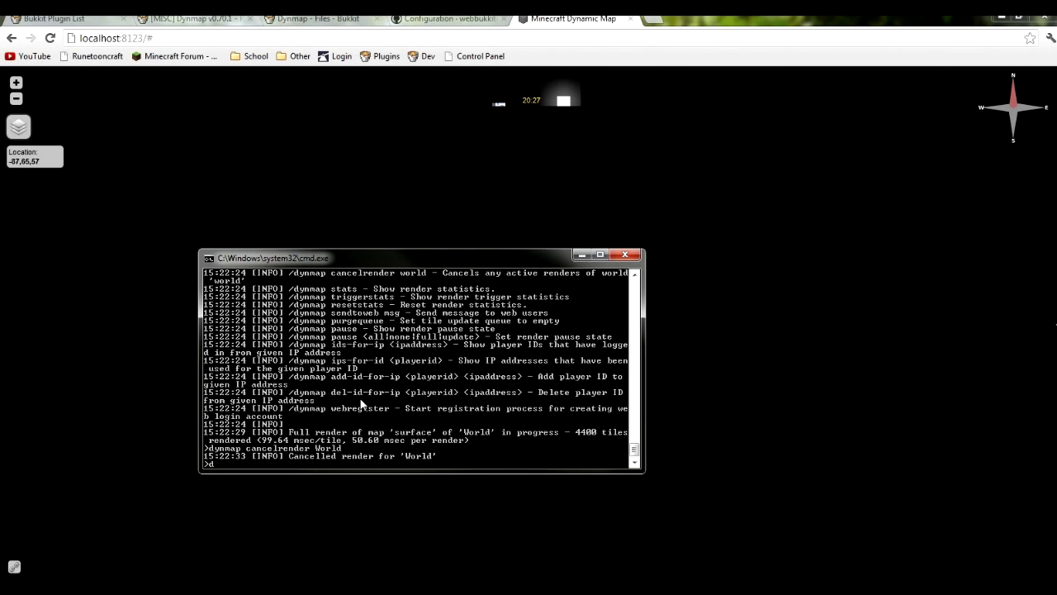
text(ynmap fullrender Planetoid)
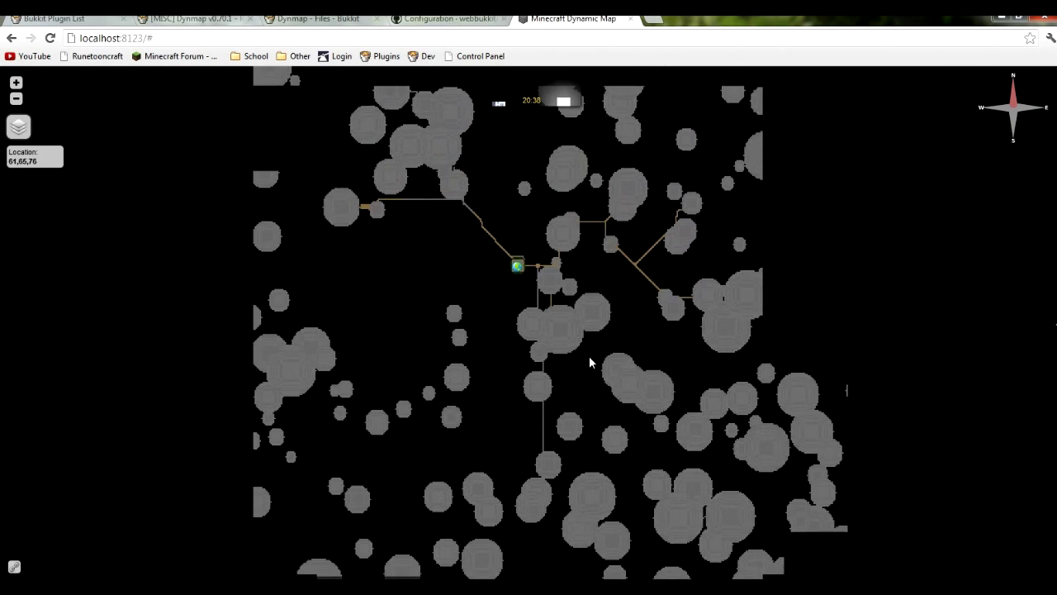
scroll(590, 361, down, 1)
Step: Check the server console's render output and examine the Planetoids world's Flat map around spawn and towards its edges
key(alt+Tab)
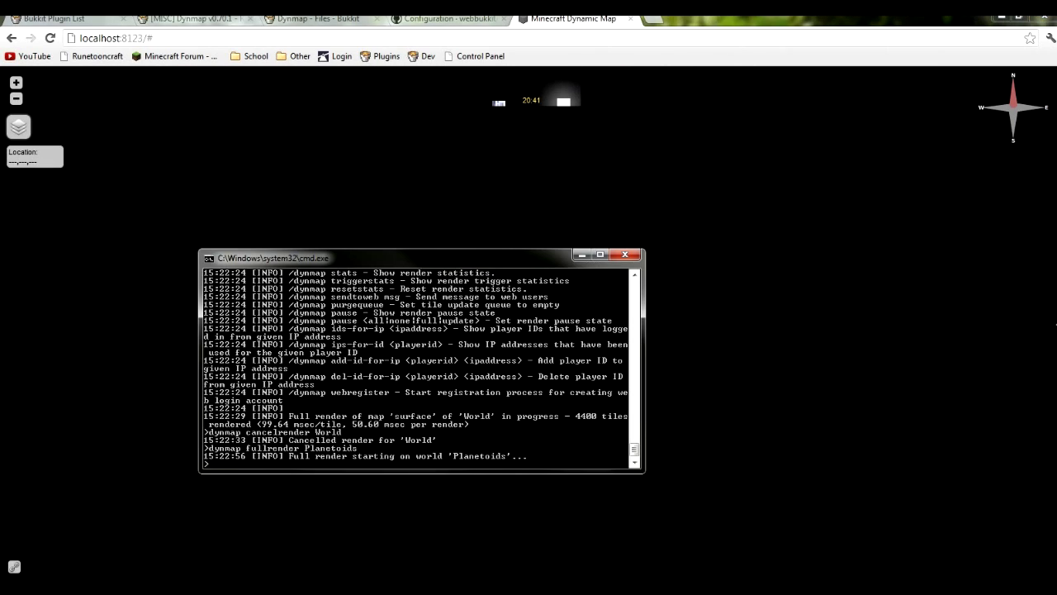
click(355, 593)
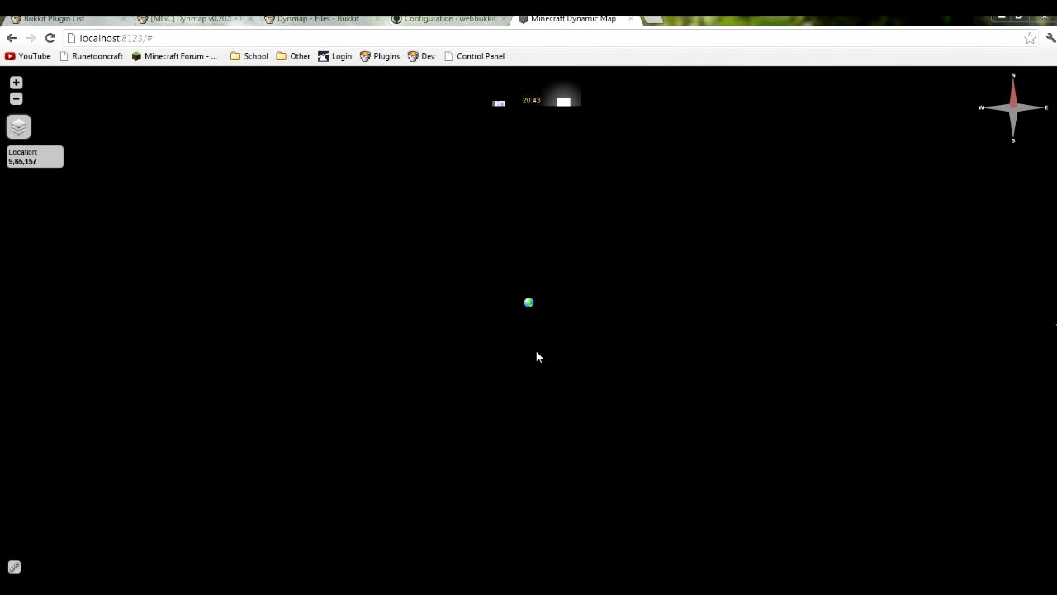
scroll(536, 351, up, 1)
drag(502, 344, 518, 440)
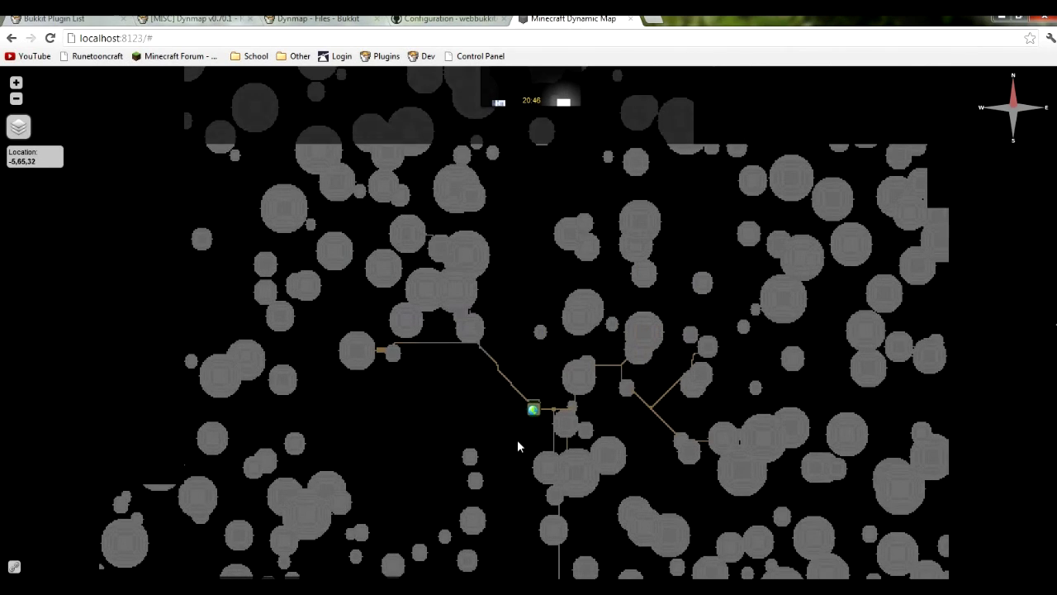
mouse_move(497, 364)
mouse_down()
mouse_move(478, 415)
mouse_move(449, 365)
mouse_up()
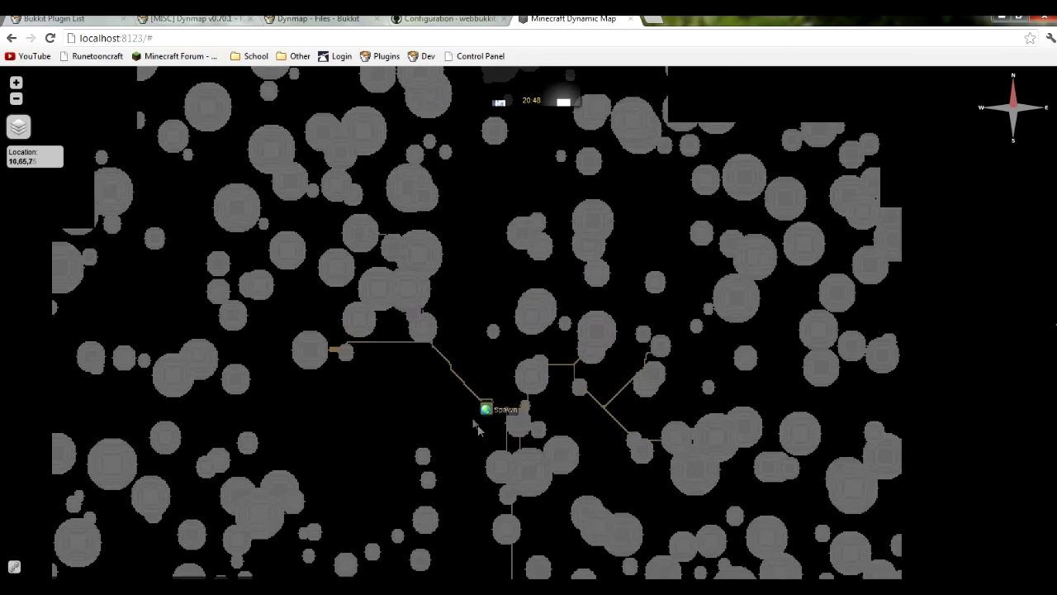
drag(523, 450, 516, 316)
drag(537, 377, 538, 284)
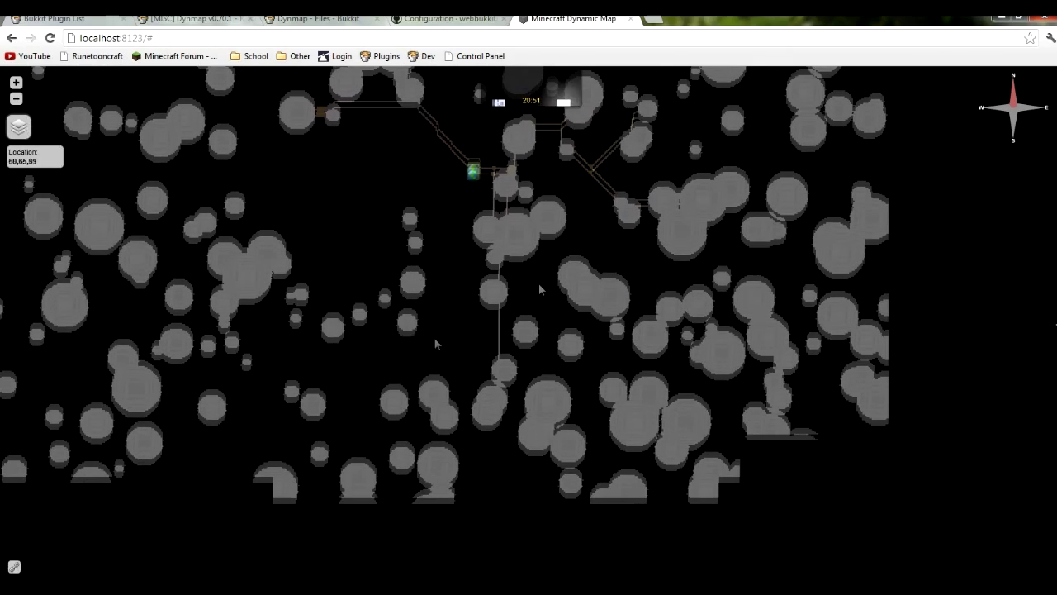
drag(436, 342, 607, 303)
drag(440, 365, 638, 428)
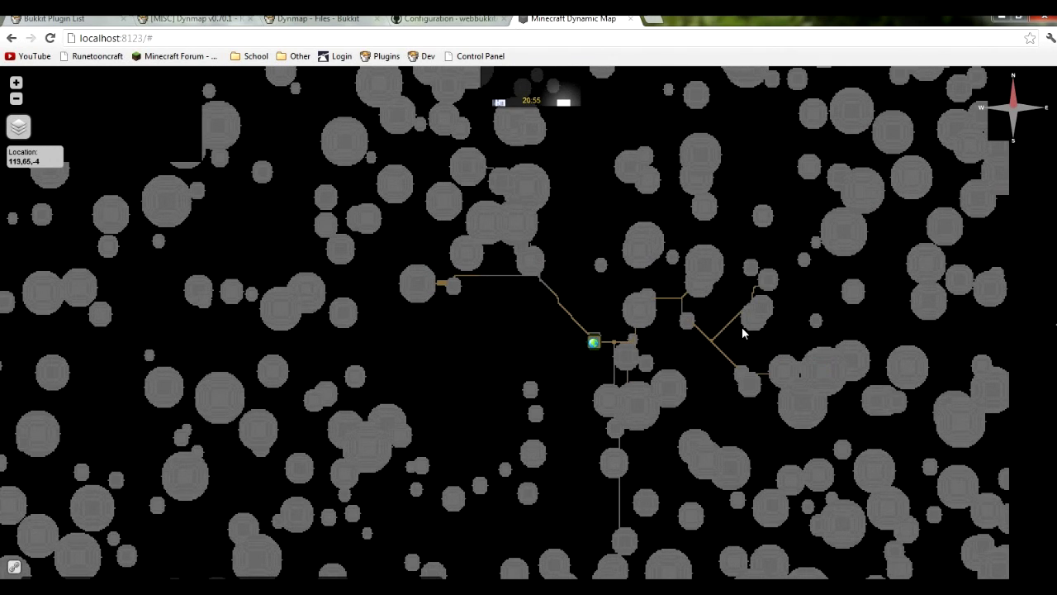
Step: Switch to the Planetoids world's Surface map and examine the paths and spheres around spawn at different zoom levels
mouse_move(1045, 318)
click(965, 216)
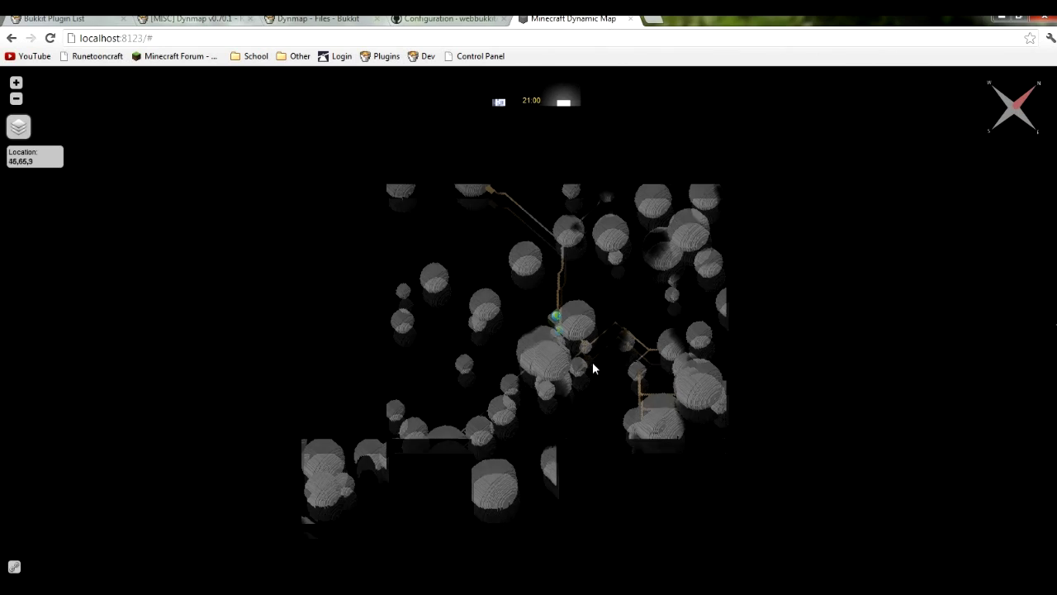
drag(593, 365, 771, 516)
drag(668, 285, 668, 369)
scroll(667, 369, up, 1)
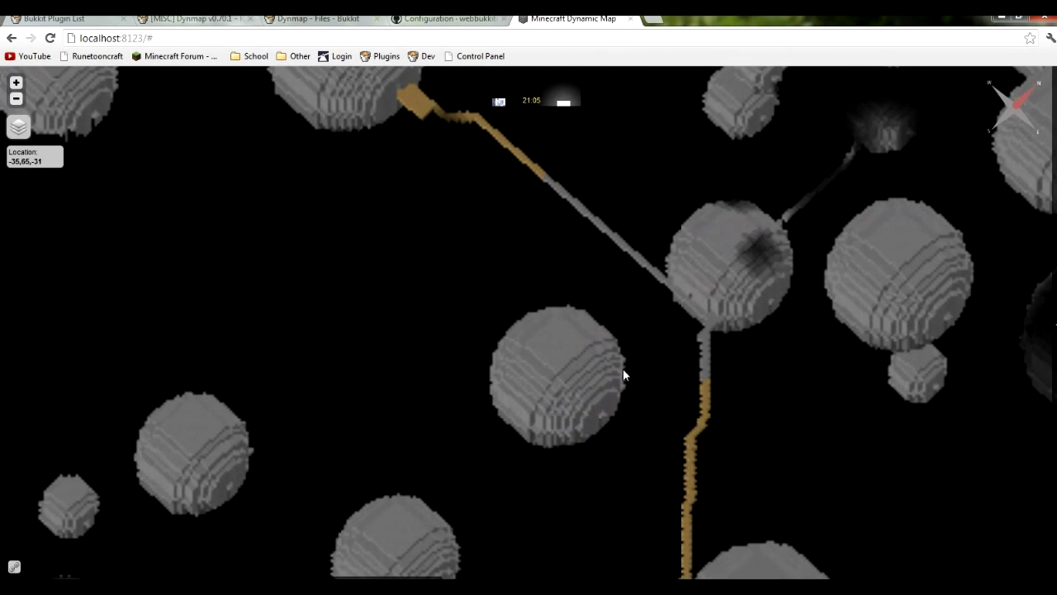
click(16, 100)
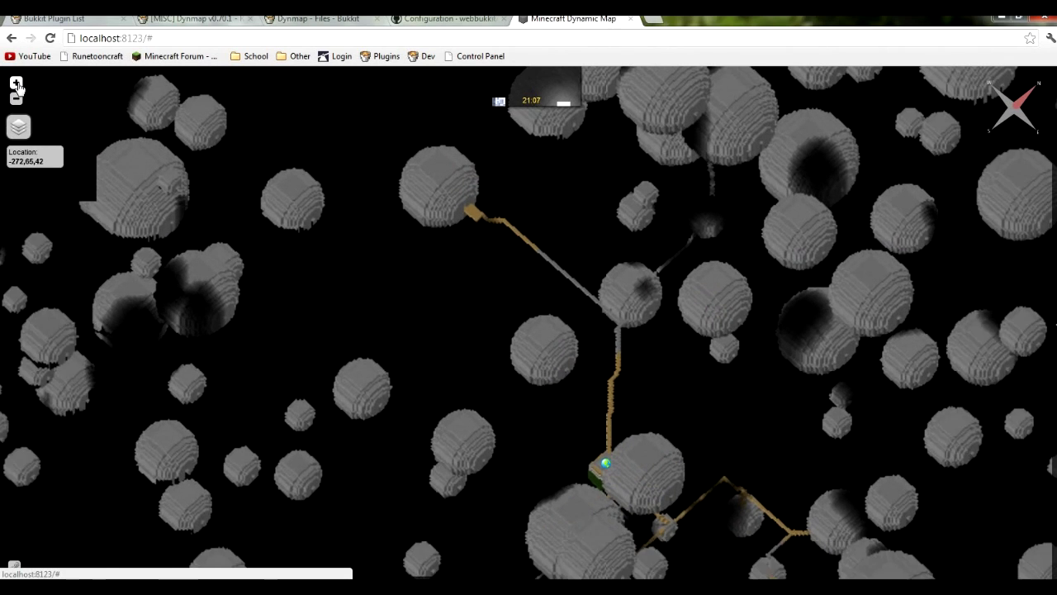
click(15, 82)
mouse_move(685, 266)
mouse_down()
mouse_move(545, 189)
mouse_move(483, 170)
mouse_up()
mouse_move(585, 352)
mouse_down()
mouse_move(537, 257)
mouse_move(555, 272)
mouse_move(543, 164)
mouse_up()
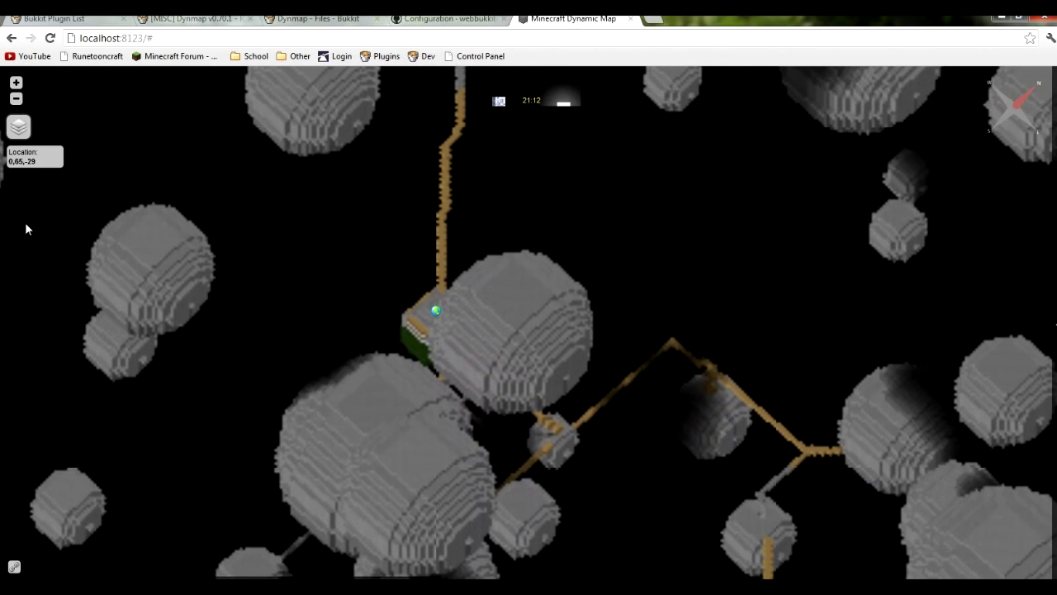
Step: Survey the rendered extent of the Planetoids Surface map, alternating between the full overview and close-ups near spawn
click(18, 101)
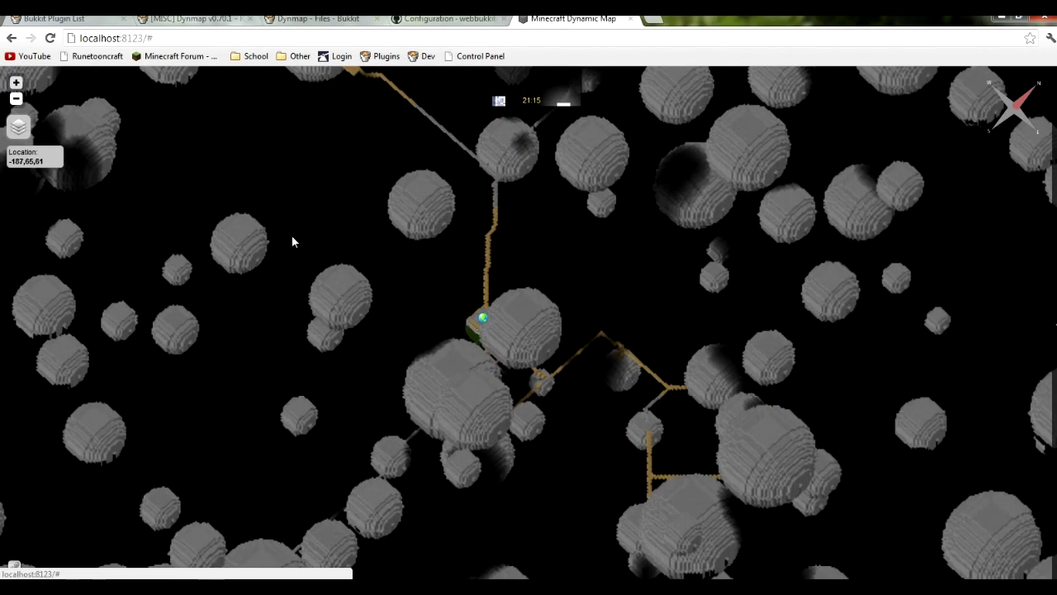
drag(291, 235, 444, 351)
double_click(443, 351)
scroll(389, 318, down, 3)
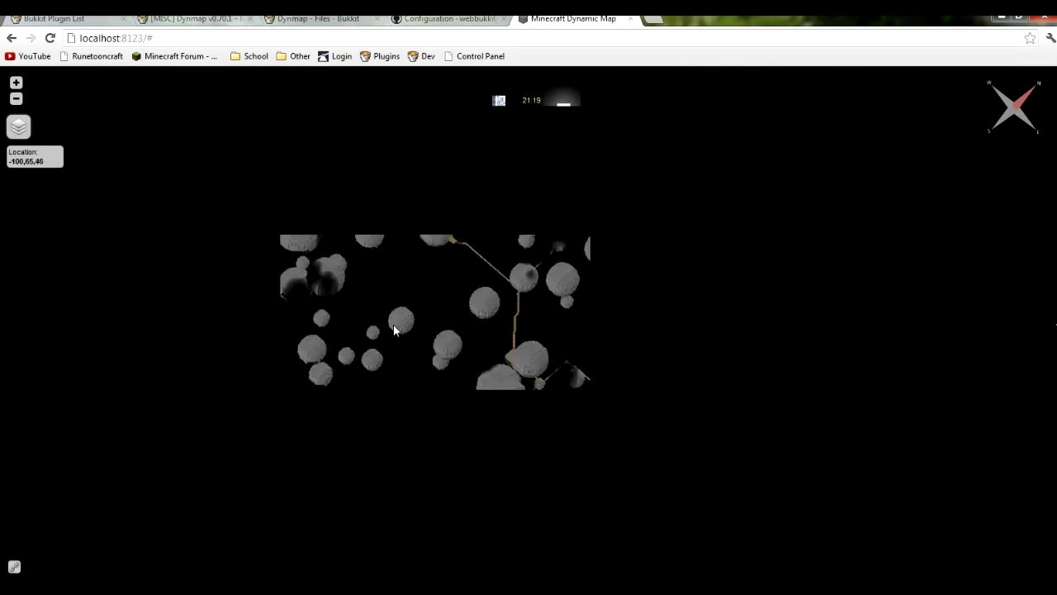
scroll(428, 378, up, 3)
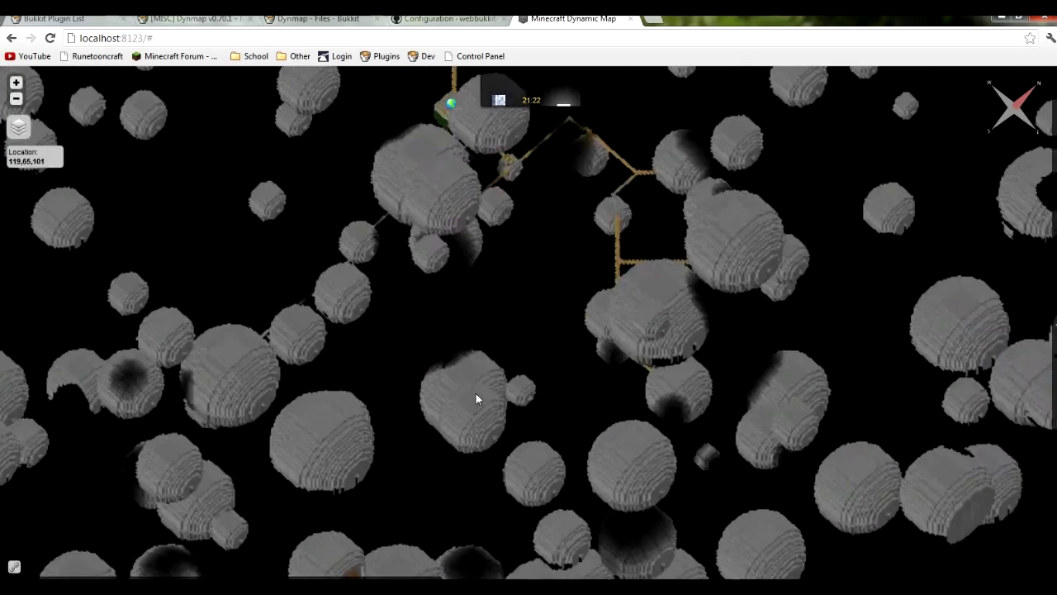
drag(476, 394, 570, 443)
scroll(570, 442, up, 1)
scroll(570, 448, up, 1)
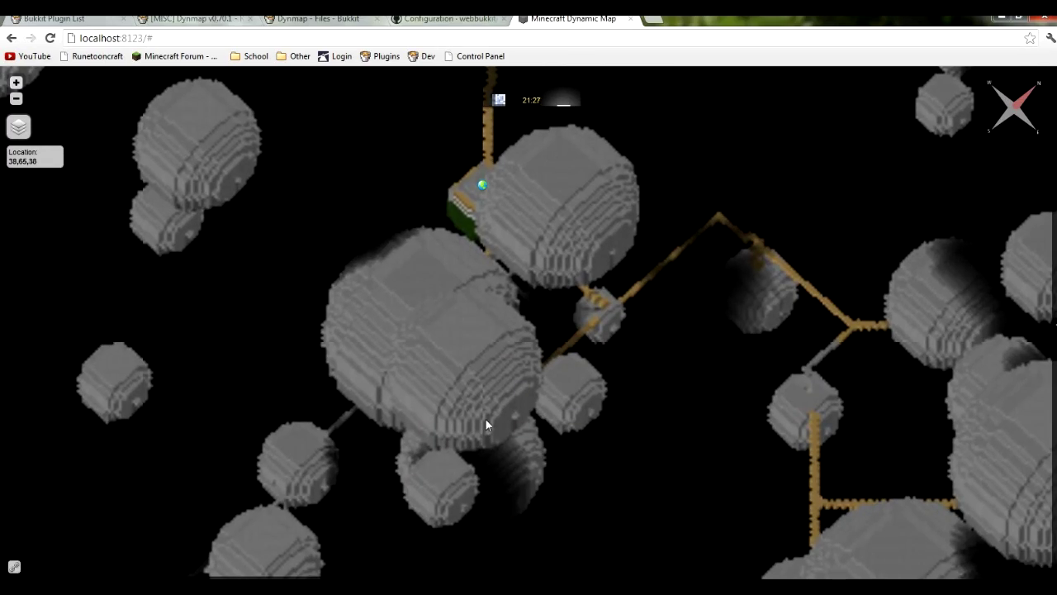
scroll(486, 418, down, 3)
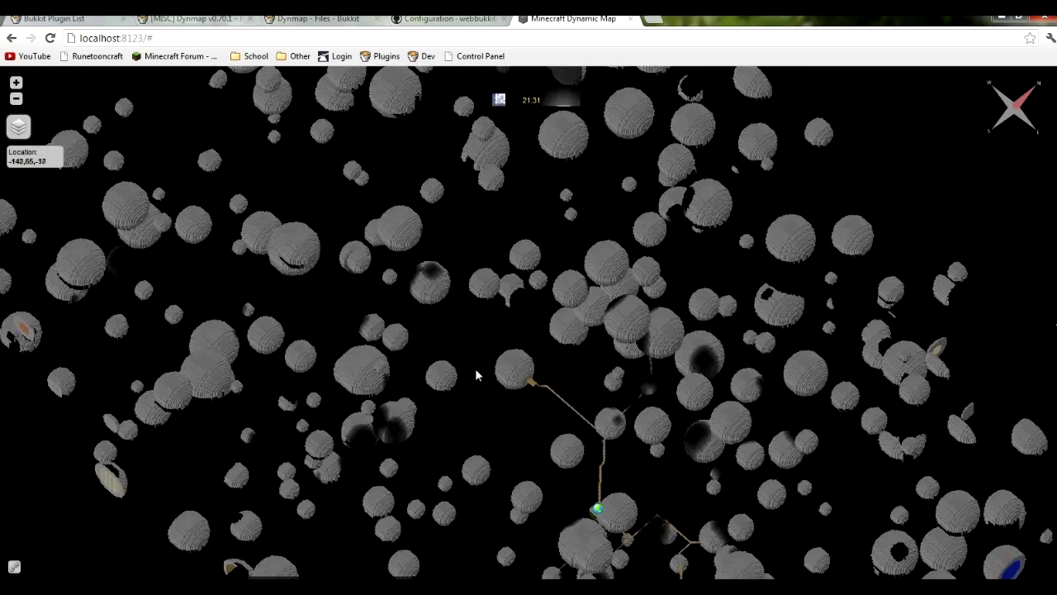
scroll(437, 430, down, 1)
scroll(437, 434, down, 1)
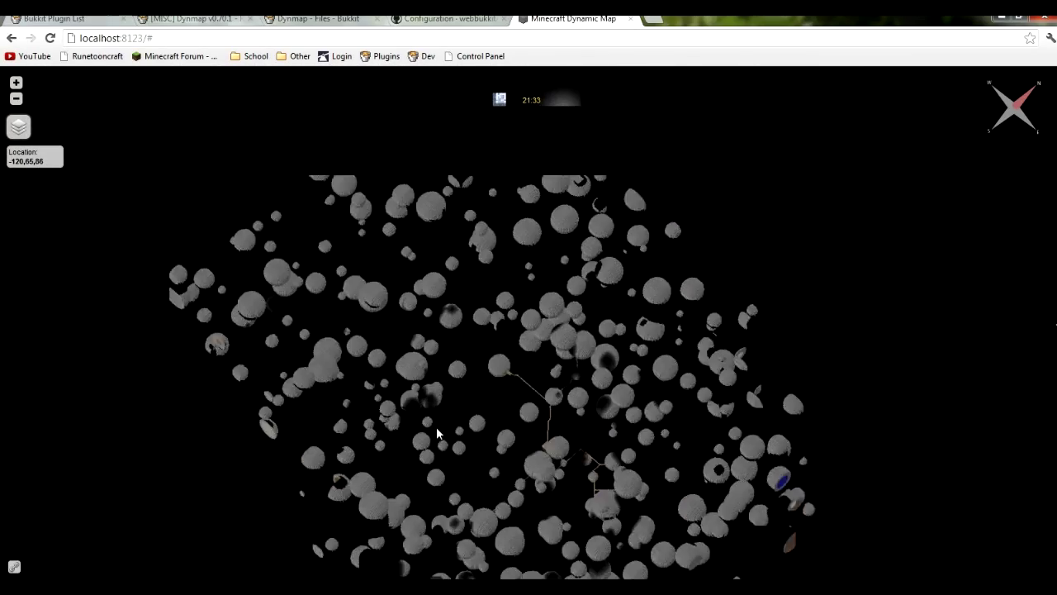
scroll(438, 437, up, 2)
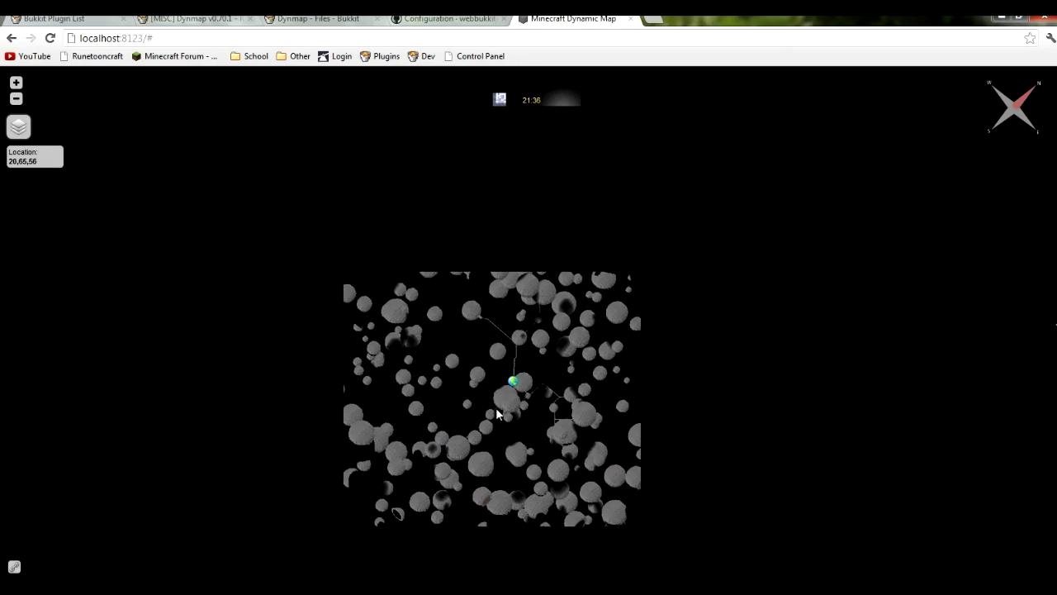
drag(446, 333, 476, 369)
drag(517, 303, 518, 390)
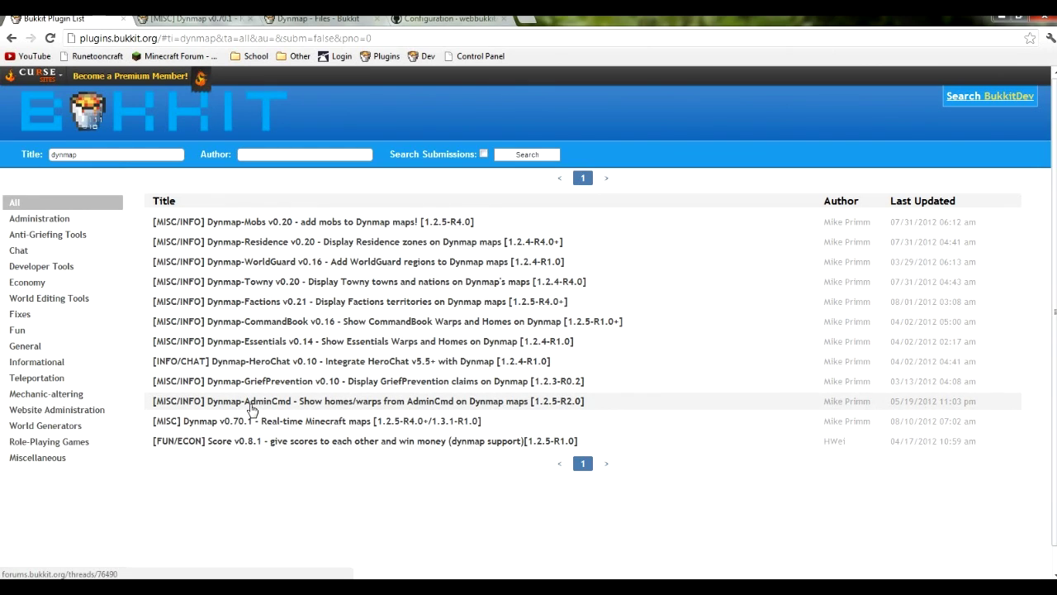
Step: Open the Dynmap-Mobs v0.20 thread from the Bukkit plugin list in a new tab and read its description and installation notes
right_click(283, 227)
click(307, 231)
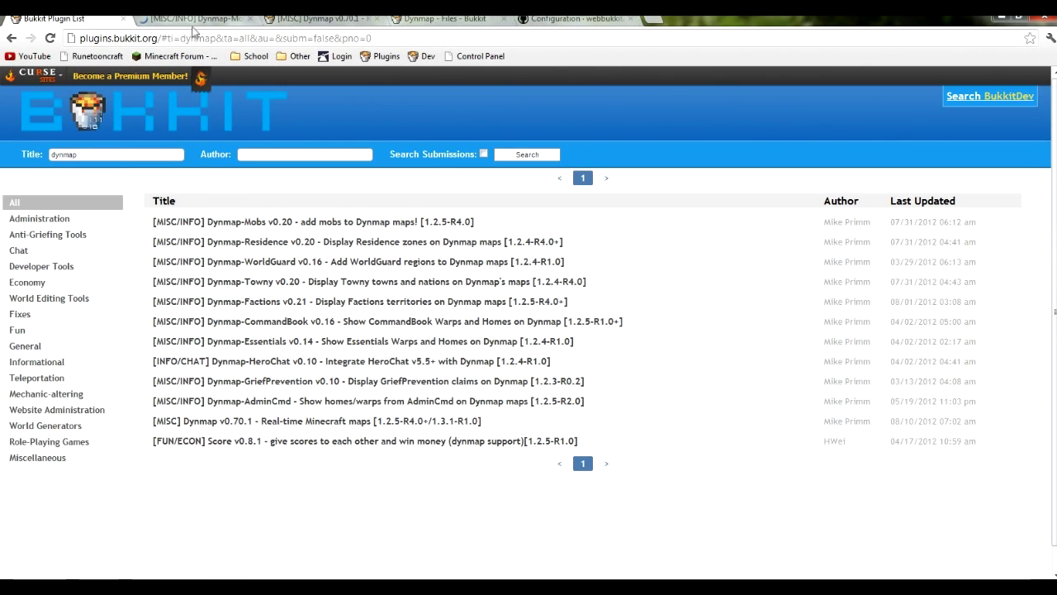
click(194, 19)
scroll(299, 345, down, 1)
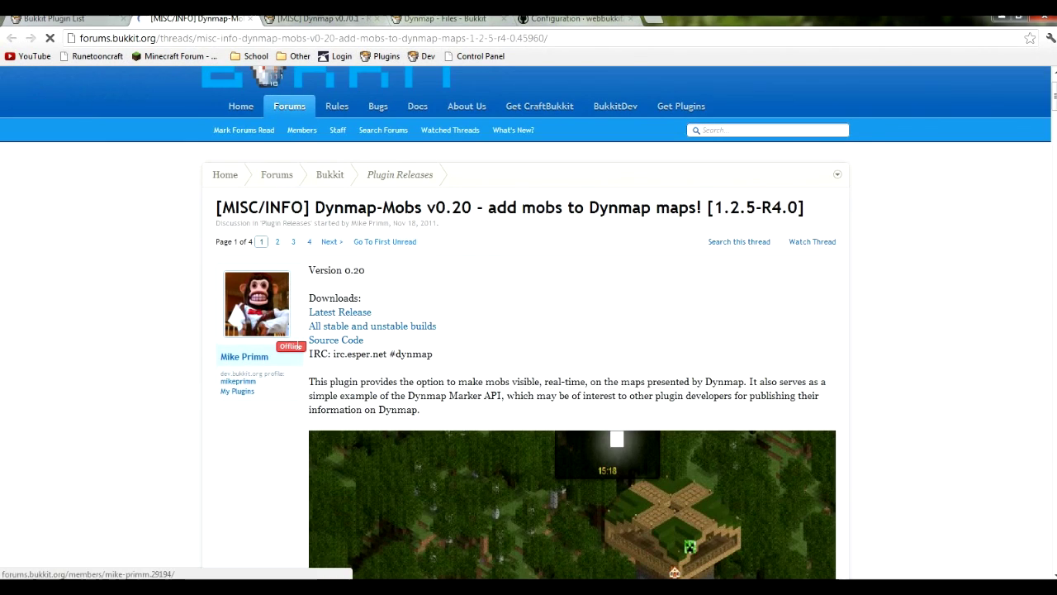
scroll(437, 376, down, 2)
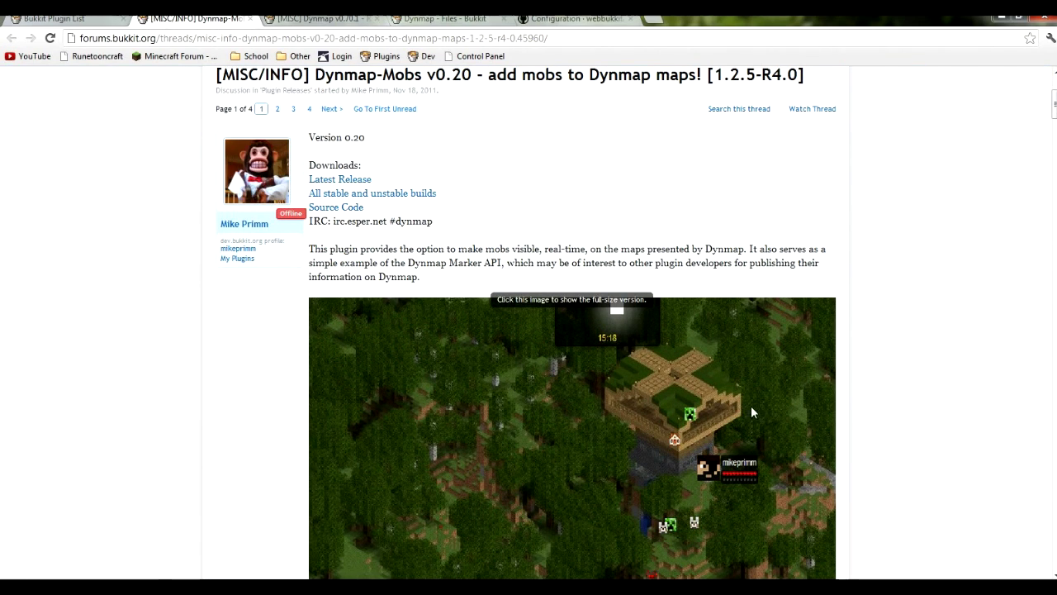
scroll(658, 535, down, 1)
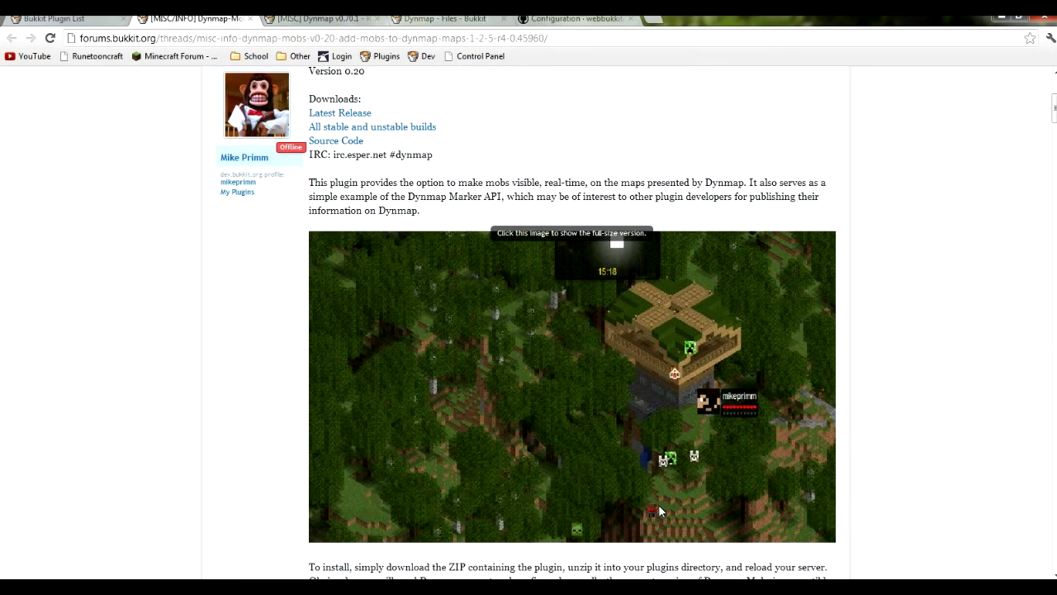
scroll(663, 485, down, 1)
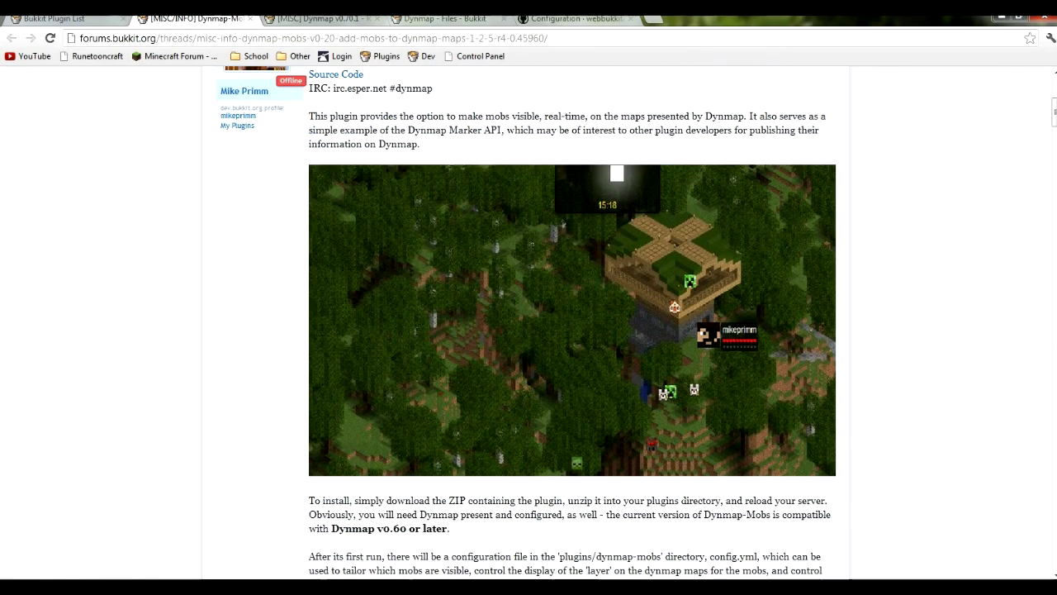
scroll(572, 322, down, 2)
scroll(645, 485, down, 2)
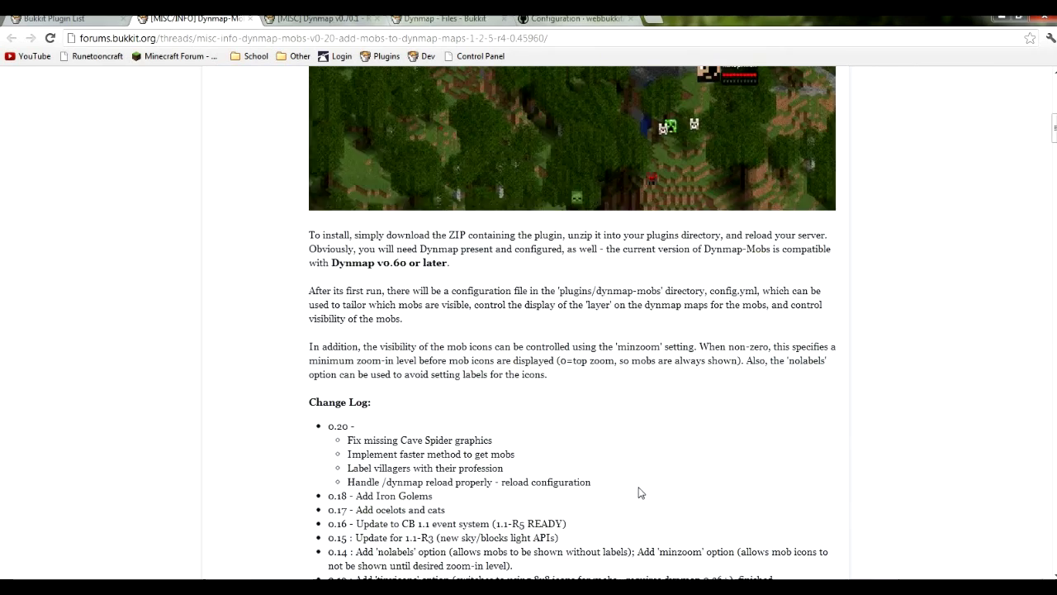
Step: Examine the mob icons in the Dynmap-Mobs example screenshot, and close the thread's tab
scroll(646, 485, up, 5)
scroll(646, 462, down, 1)
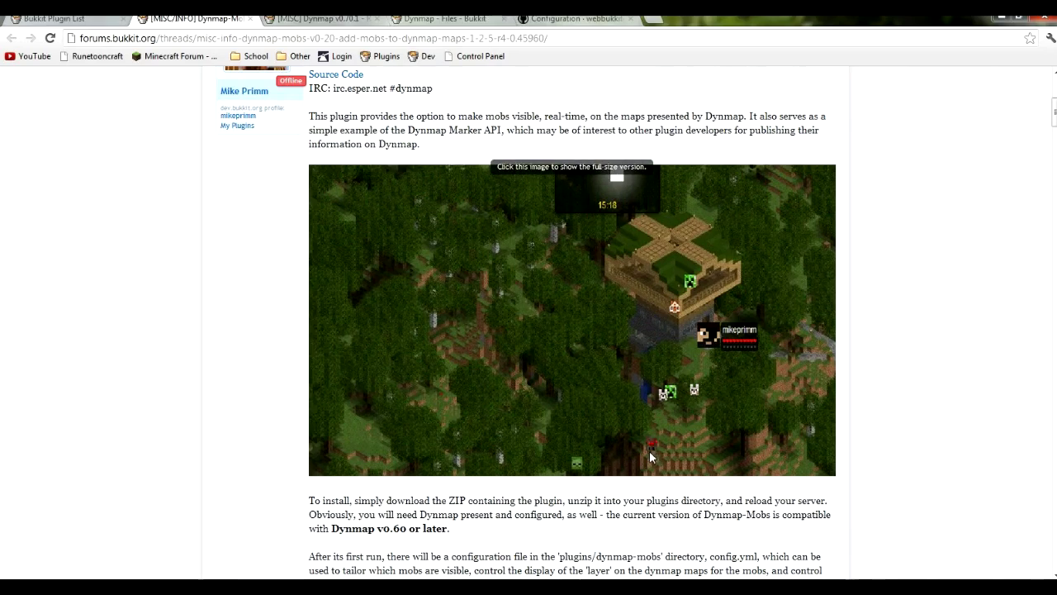
scroll(608, 471, down, 7)
scroll(604, 479, up, 5)
scroll(603, 479, up, 4)
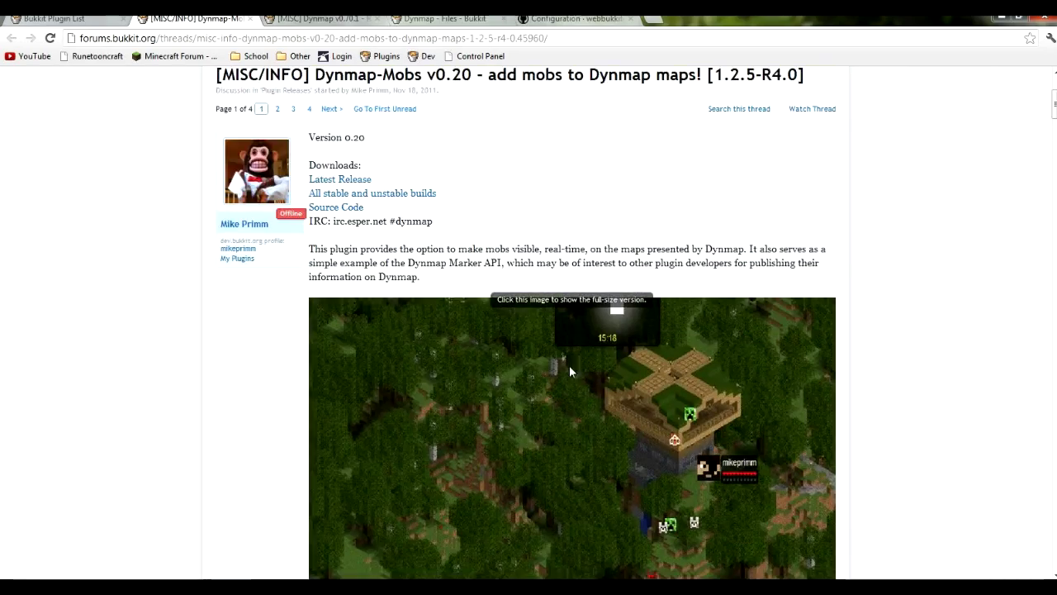
scroll(569, 365, down, 1)
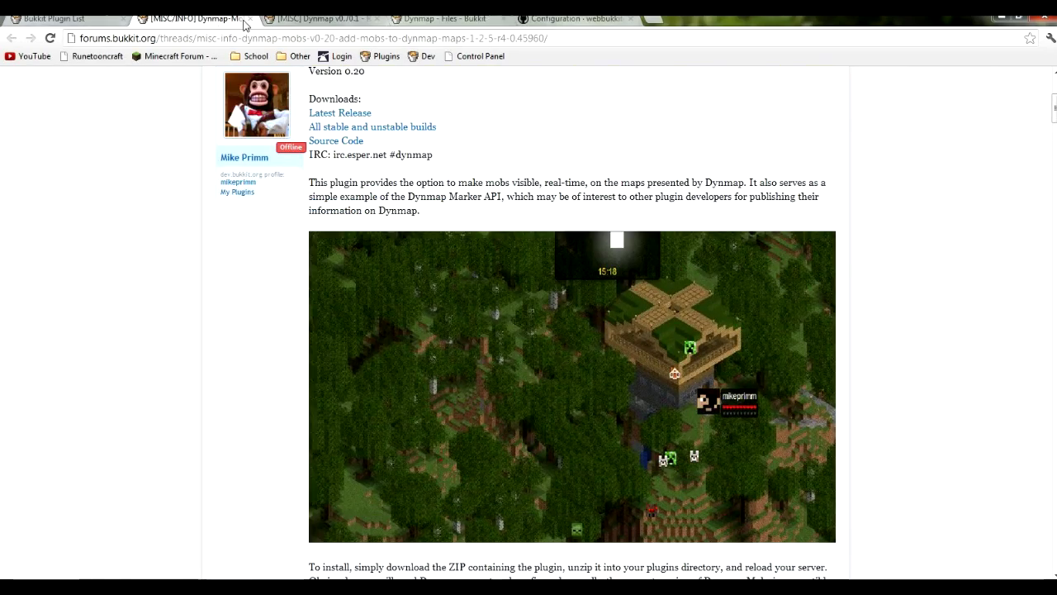
click(250, 18)
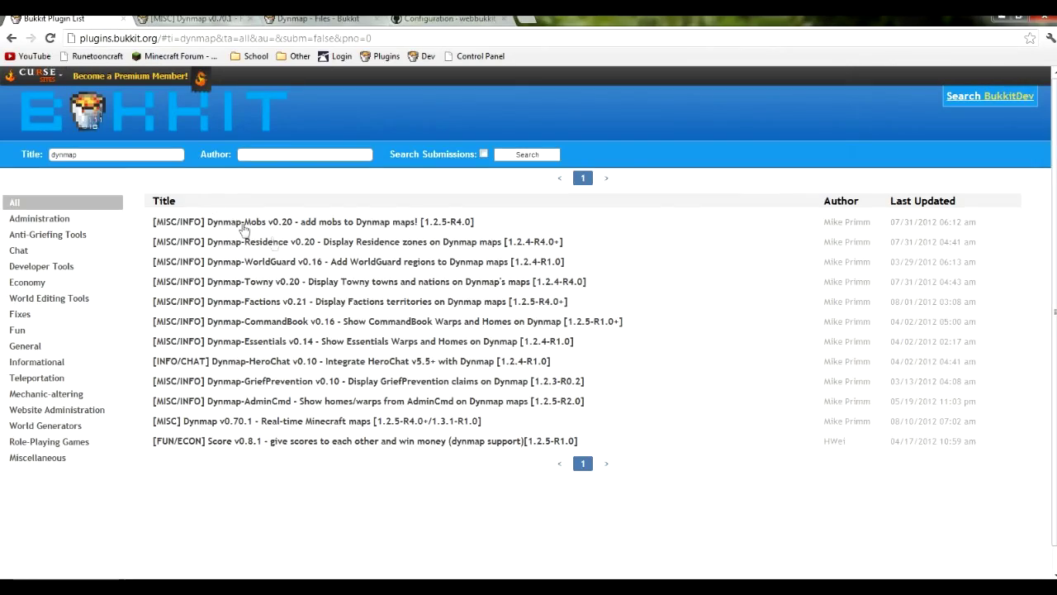
Step: Open the Dynmap-Residence v0.20 thread in a new tab, review its description and example region screenshot, and close the tab
right_click(289, 251)
click(330, 256)
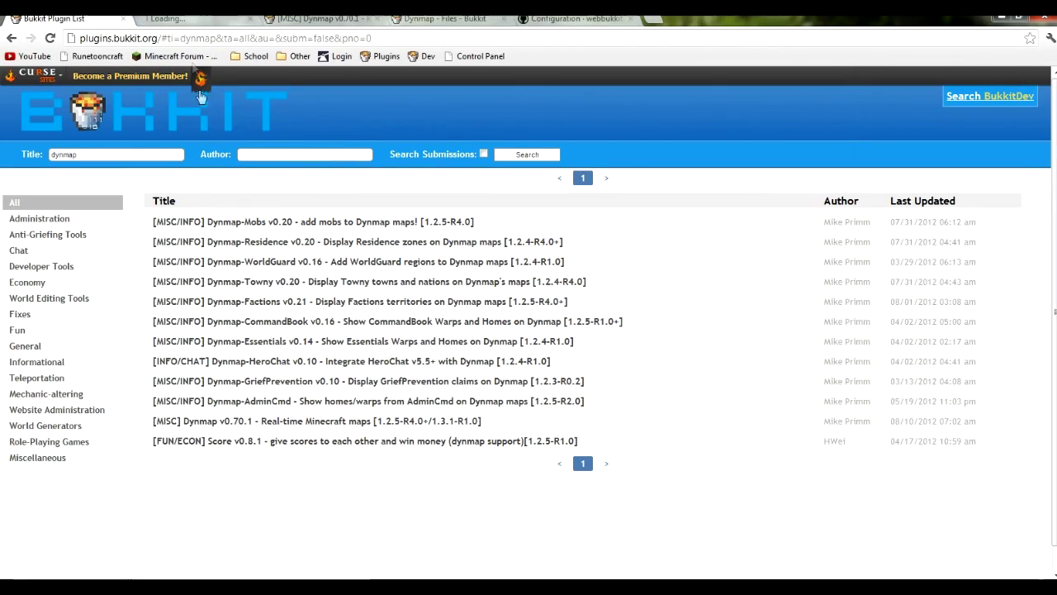
click(194, 20)
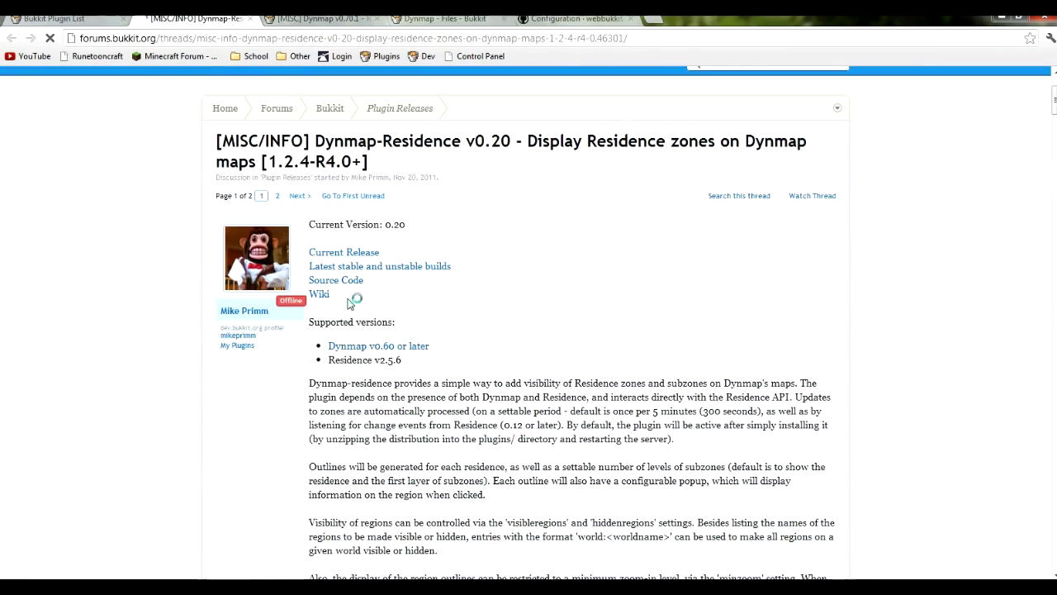
scroll(404, 261, down, 4)
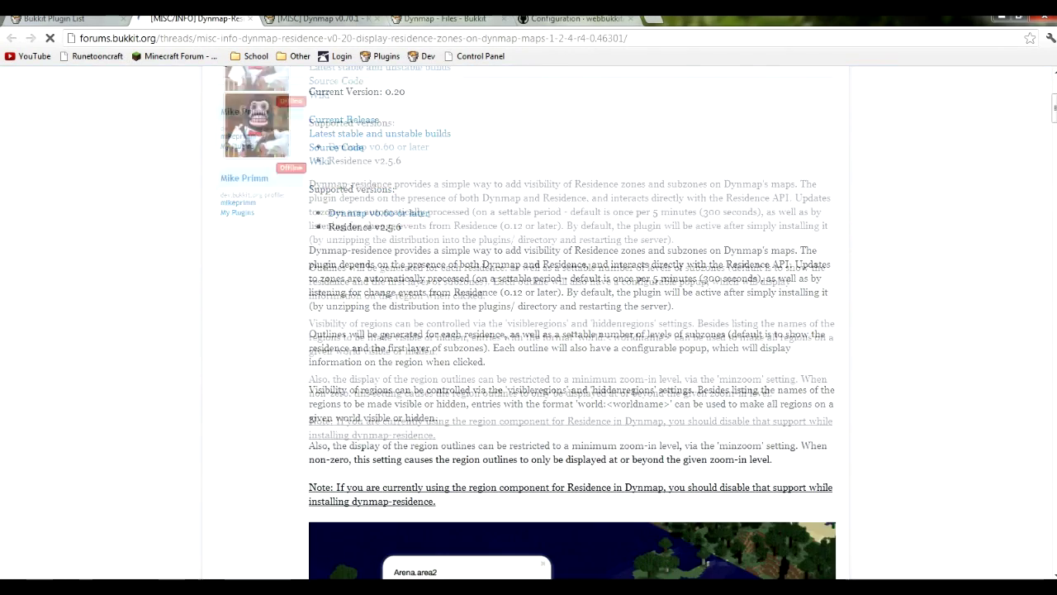
scroll(482, 441, down, 1)
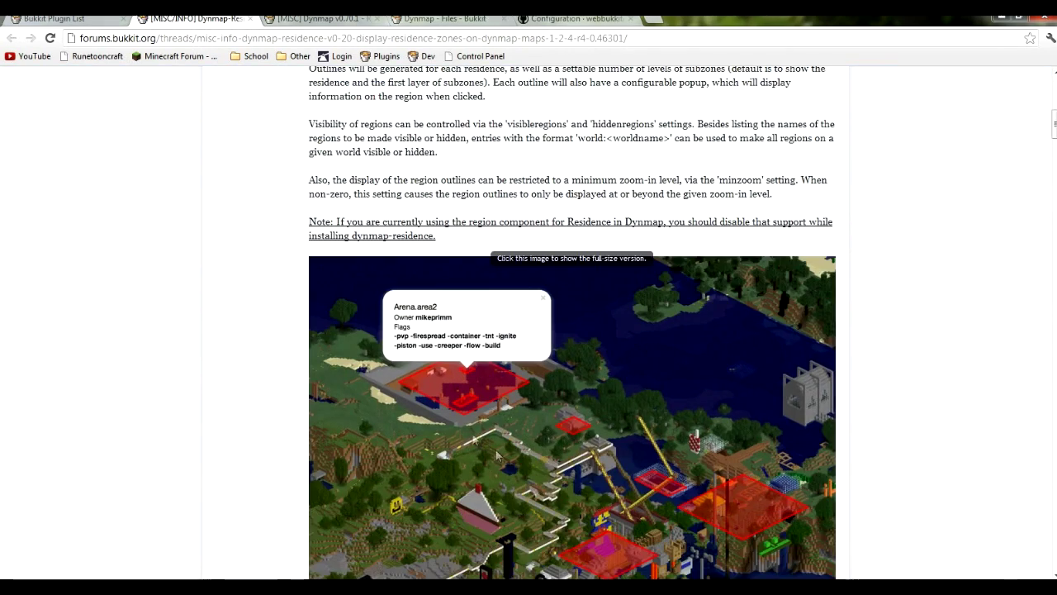
scroll(452, 413, down, 1)
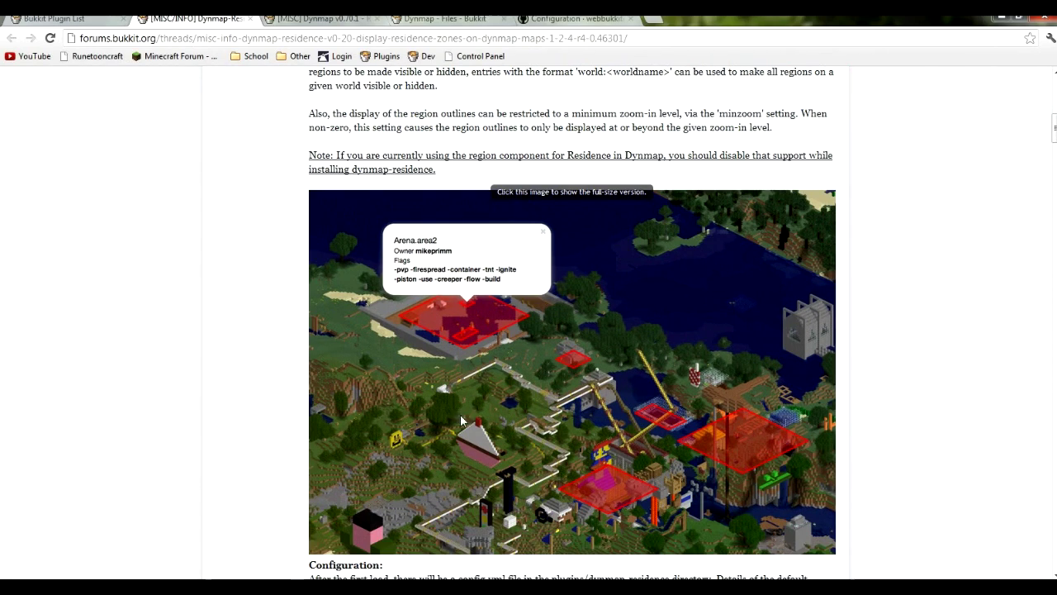
scroll(235, 324, up, 7)
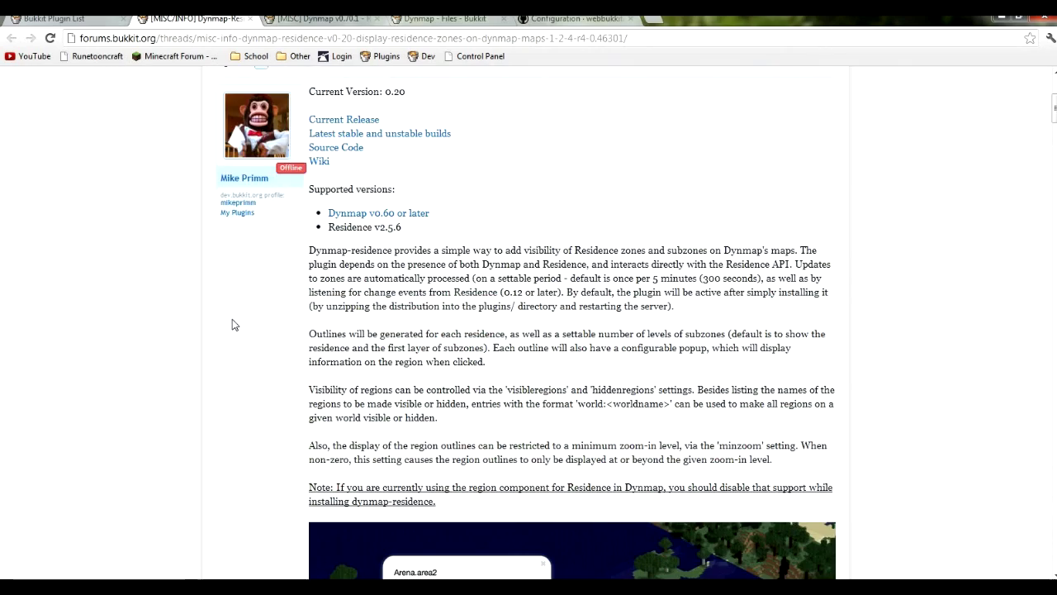
scroll(238, 324, down, 10)
scroll(242, 324, up, 3)
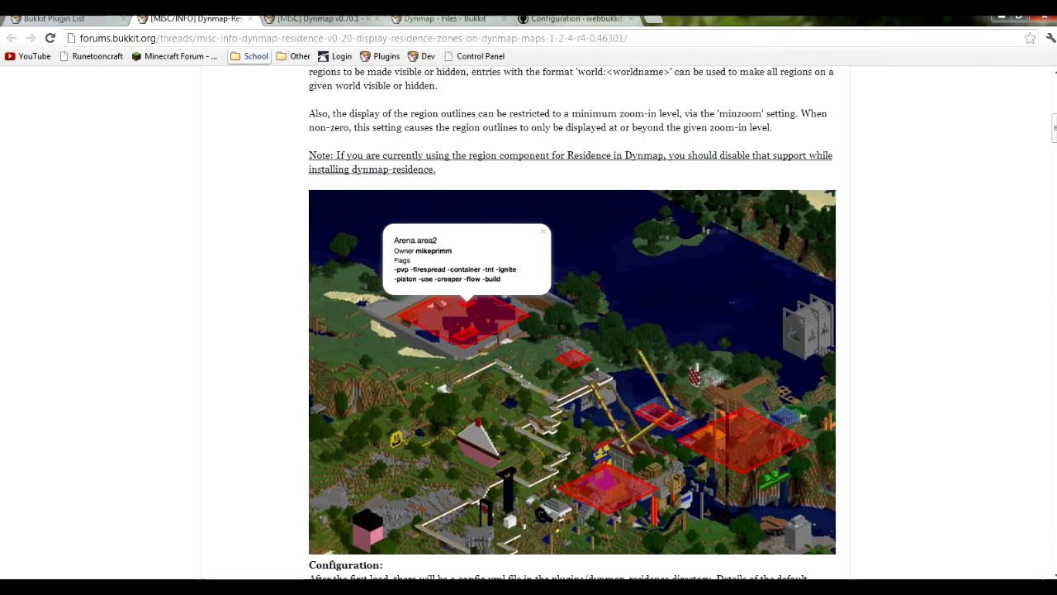
click(250, 19)
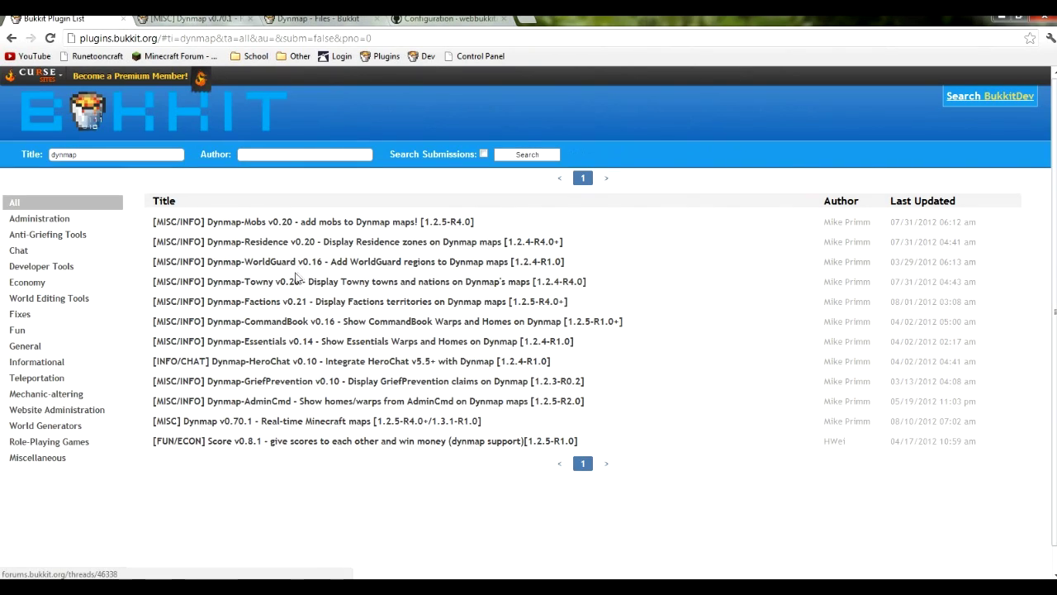
Step: Open the Dynmap-Essentials v0.14 thread in a new tab, review its warp and home marker notes and screenshot, and close the tab
right_click(300, 335)
right_click(302, 344)
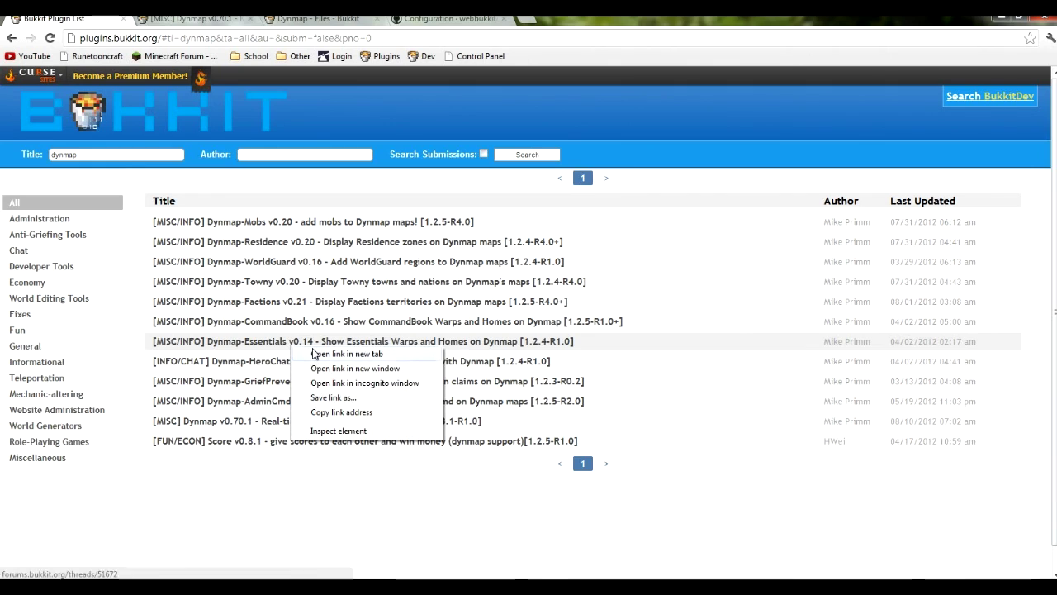
click(335, 353)
click(185, 18)
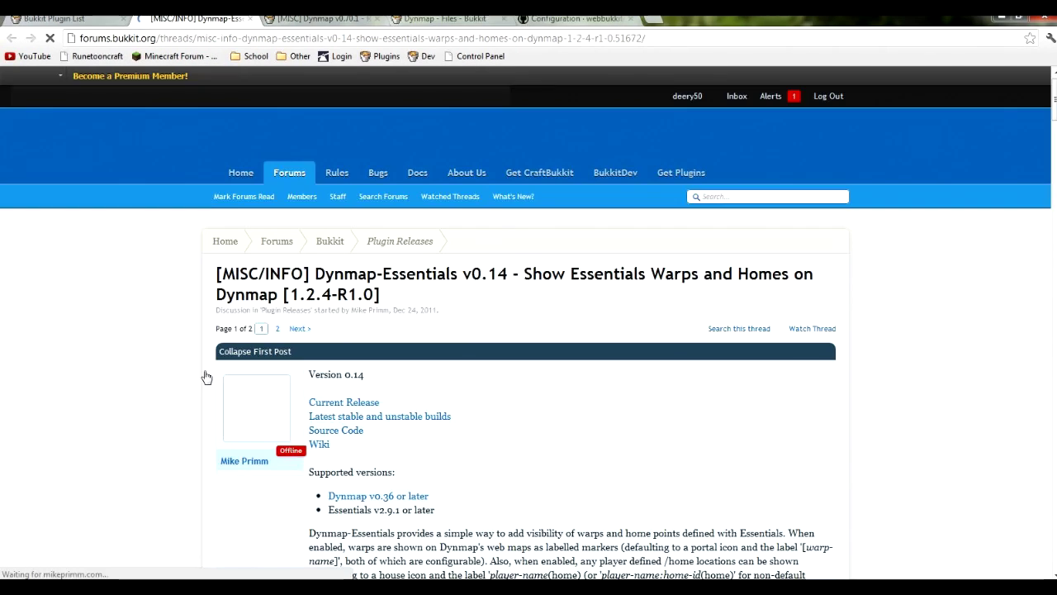
scroll(211, 380, down, 6)
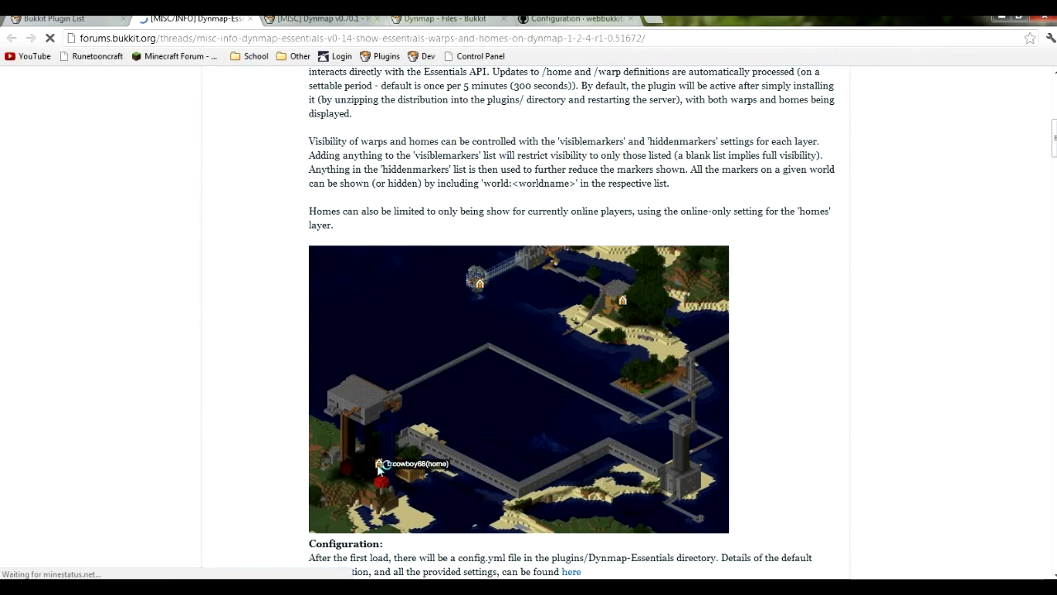
scroll(471, 425, down, 1)
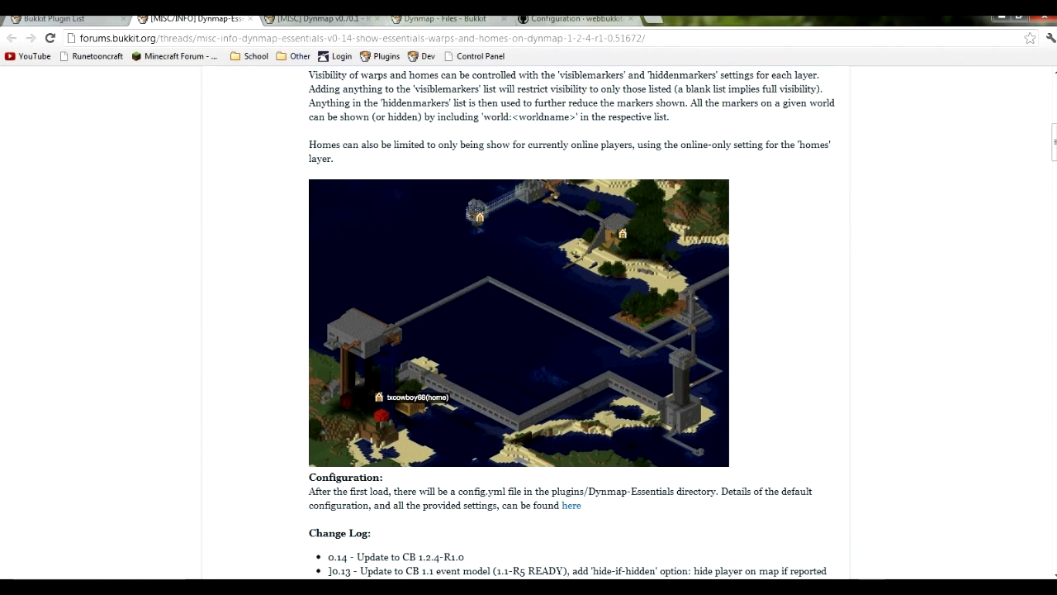
click(251, 19)
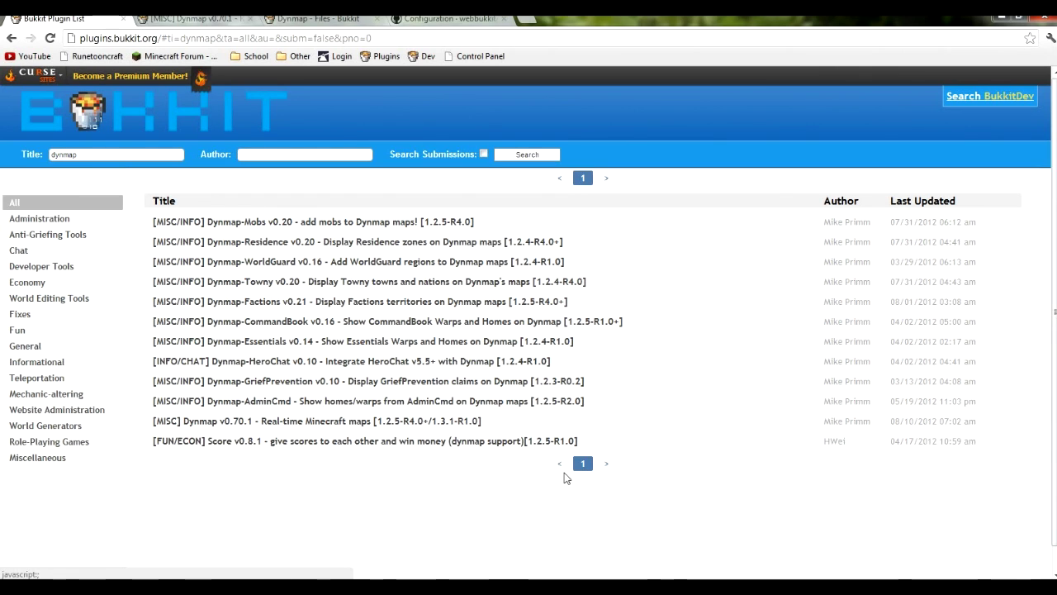
Step: Switch to the Dynmap v0.70.1 thread and review its quick links, installation notes, changelog and add-ons sections
click(172, 20)
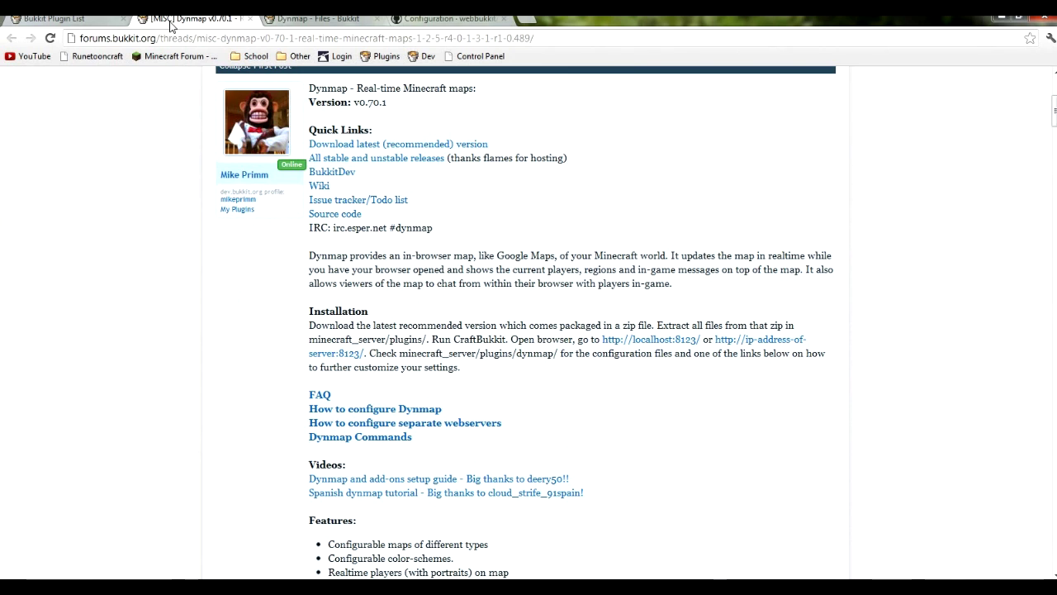
scroll(316, 366, up, 1)
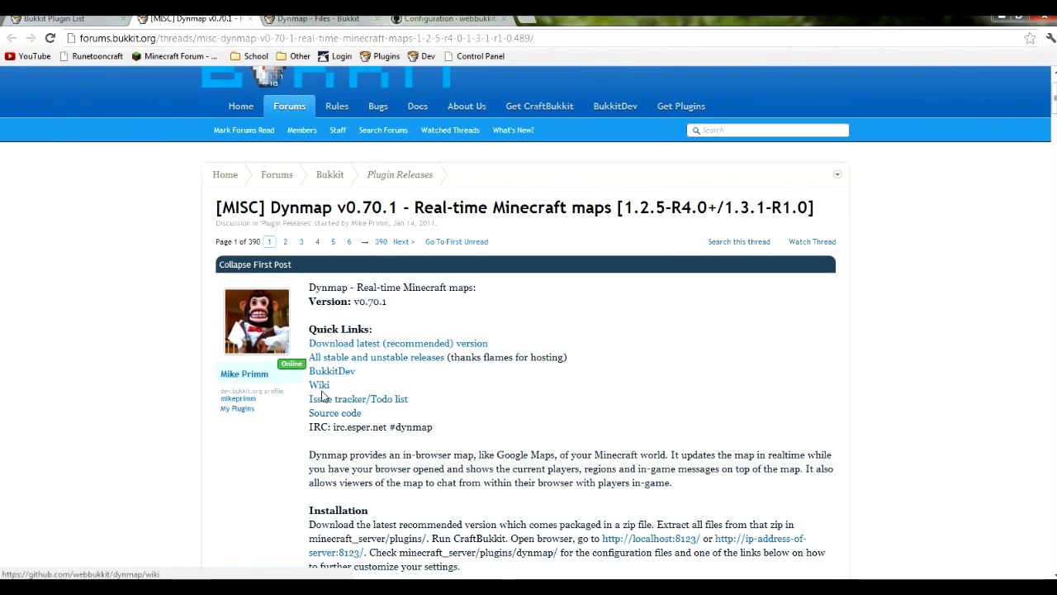
scroll(322, 397, down, 3)
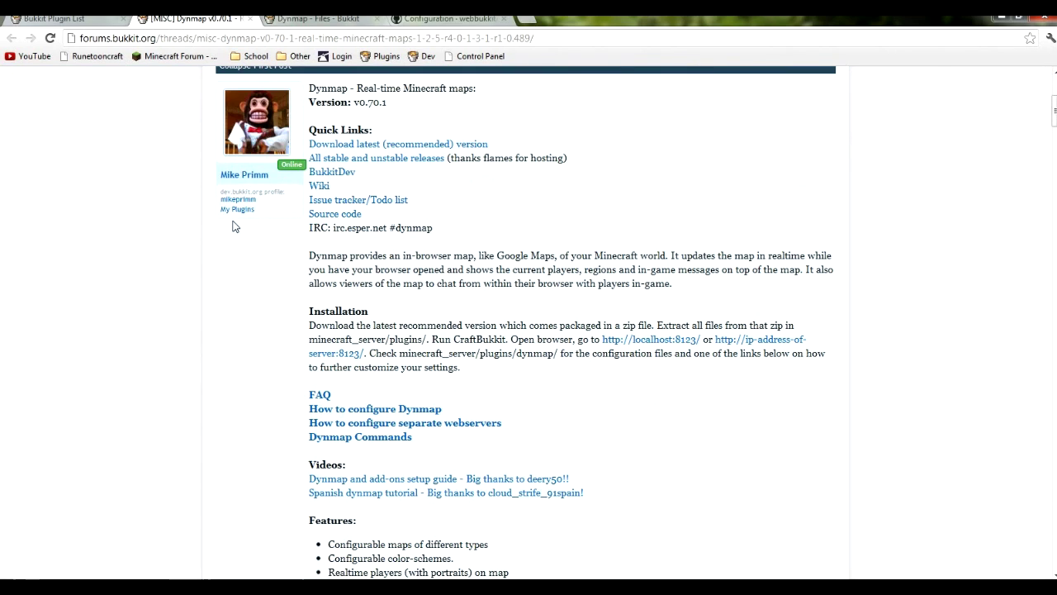
scroll(370, 391, up, 2)
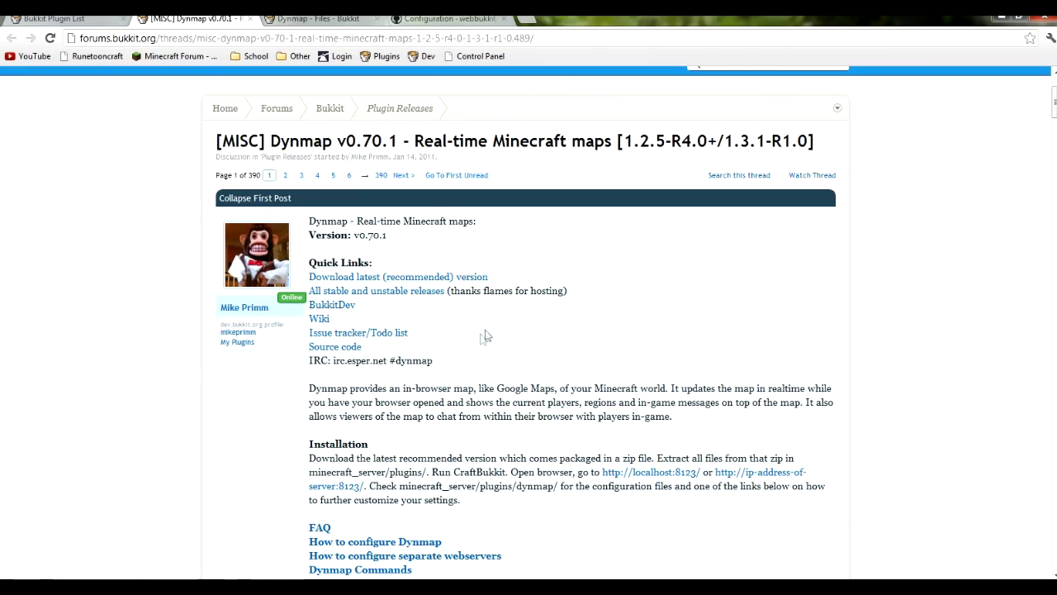
scroll(485, 336, down, 15)
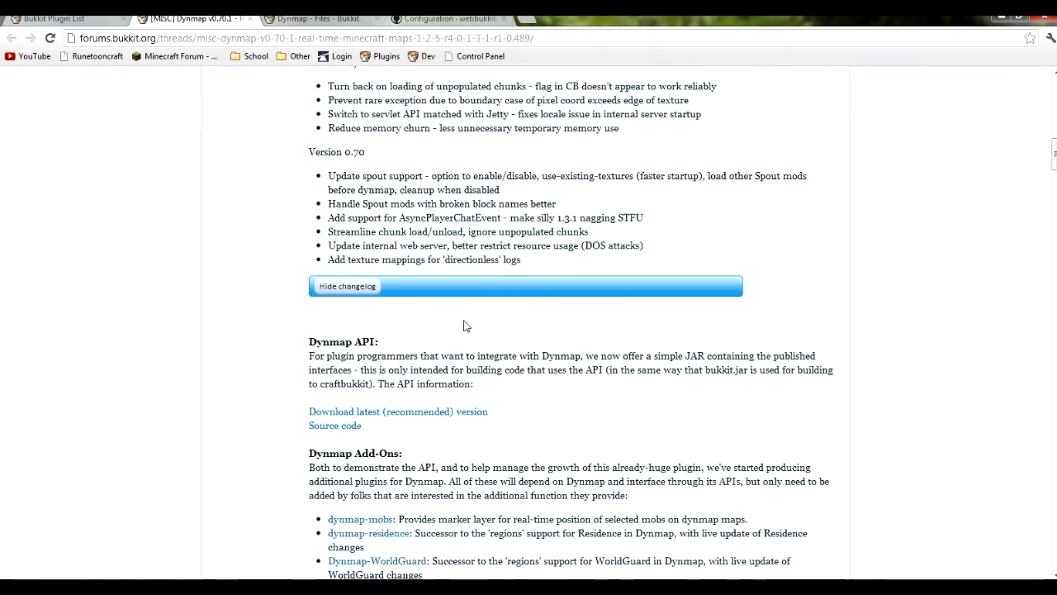
scroll(464, 325, down, 8)
scroll(490, 349, up, 10)
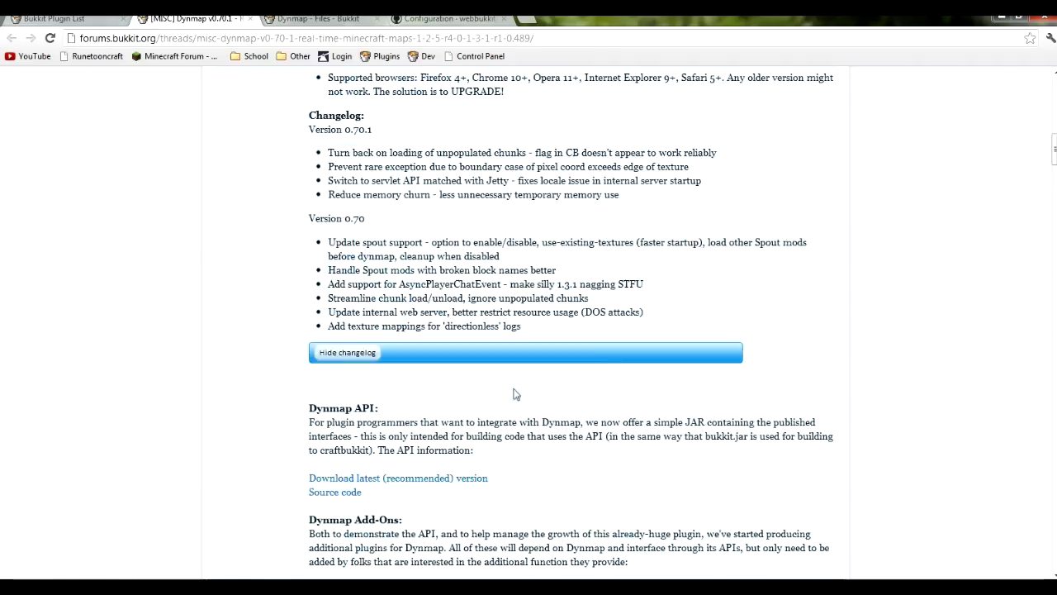
scroll(511, 394, up, 15)
scroll(448, 333, down, 2)
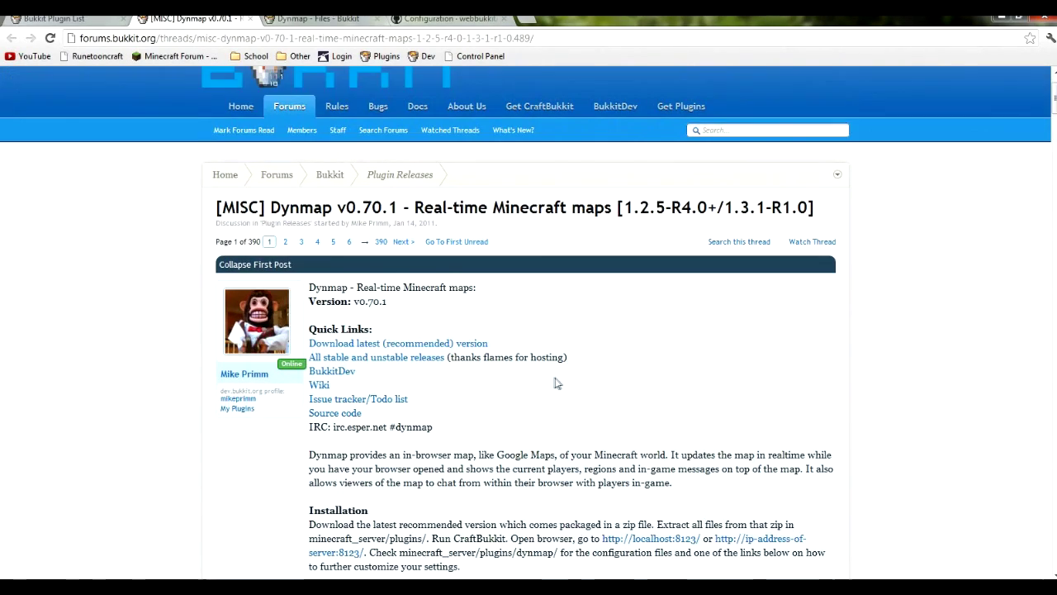